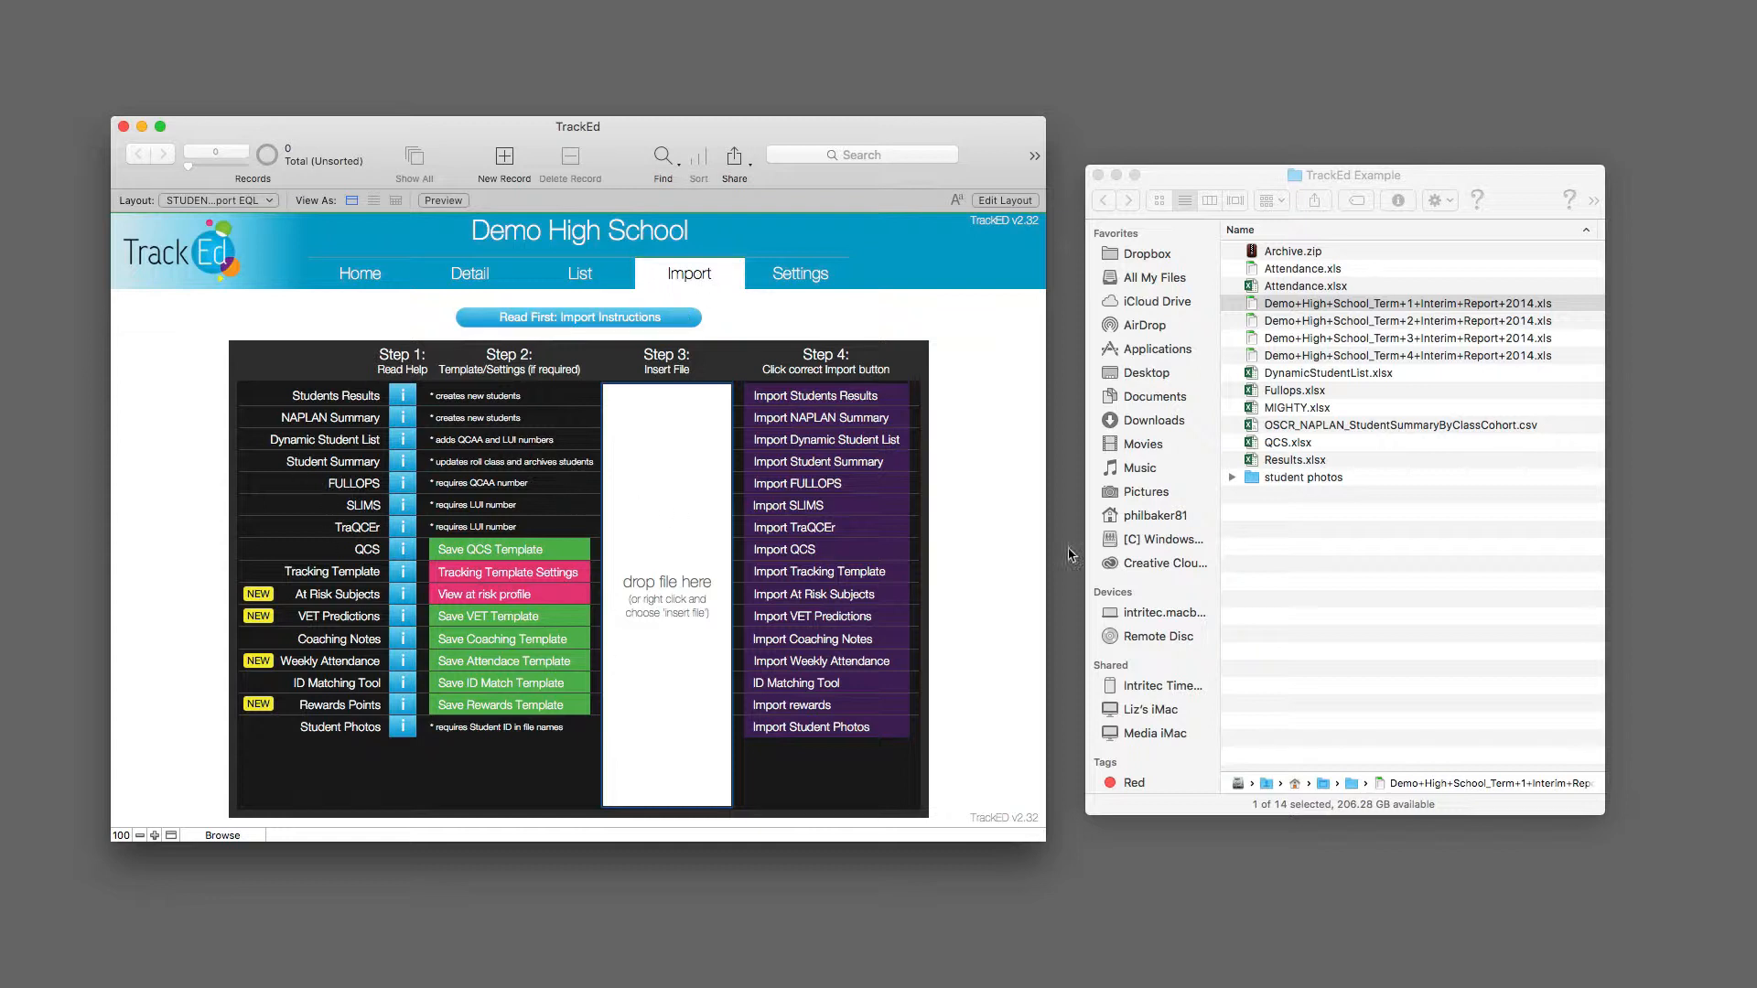
Step: Insert Demo+High+School_Term+1+Interim+Report+2014.xls from the TrackEd Example folder as the file to import
{"action": "left_click", "coordinate": [1363, 188]}
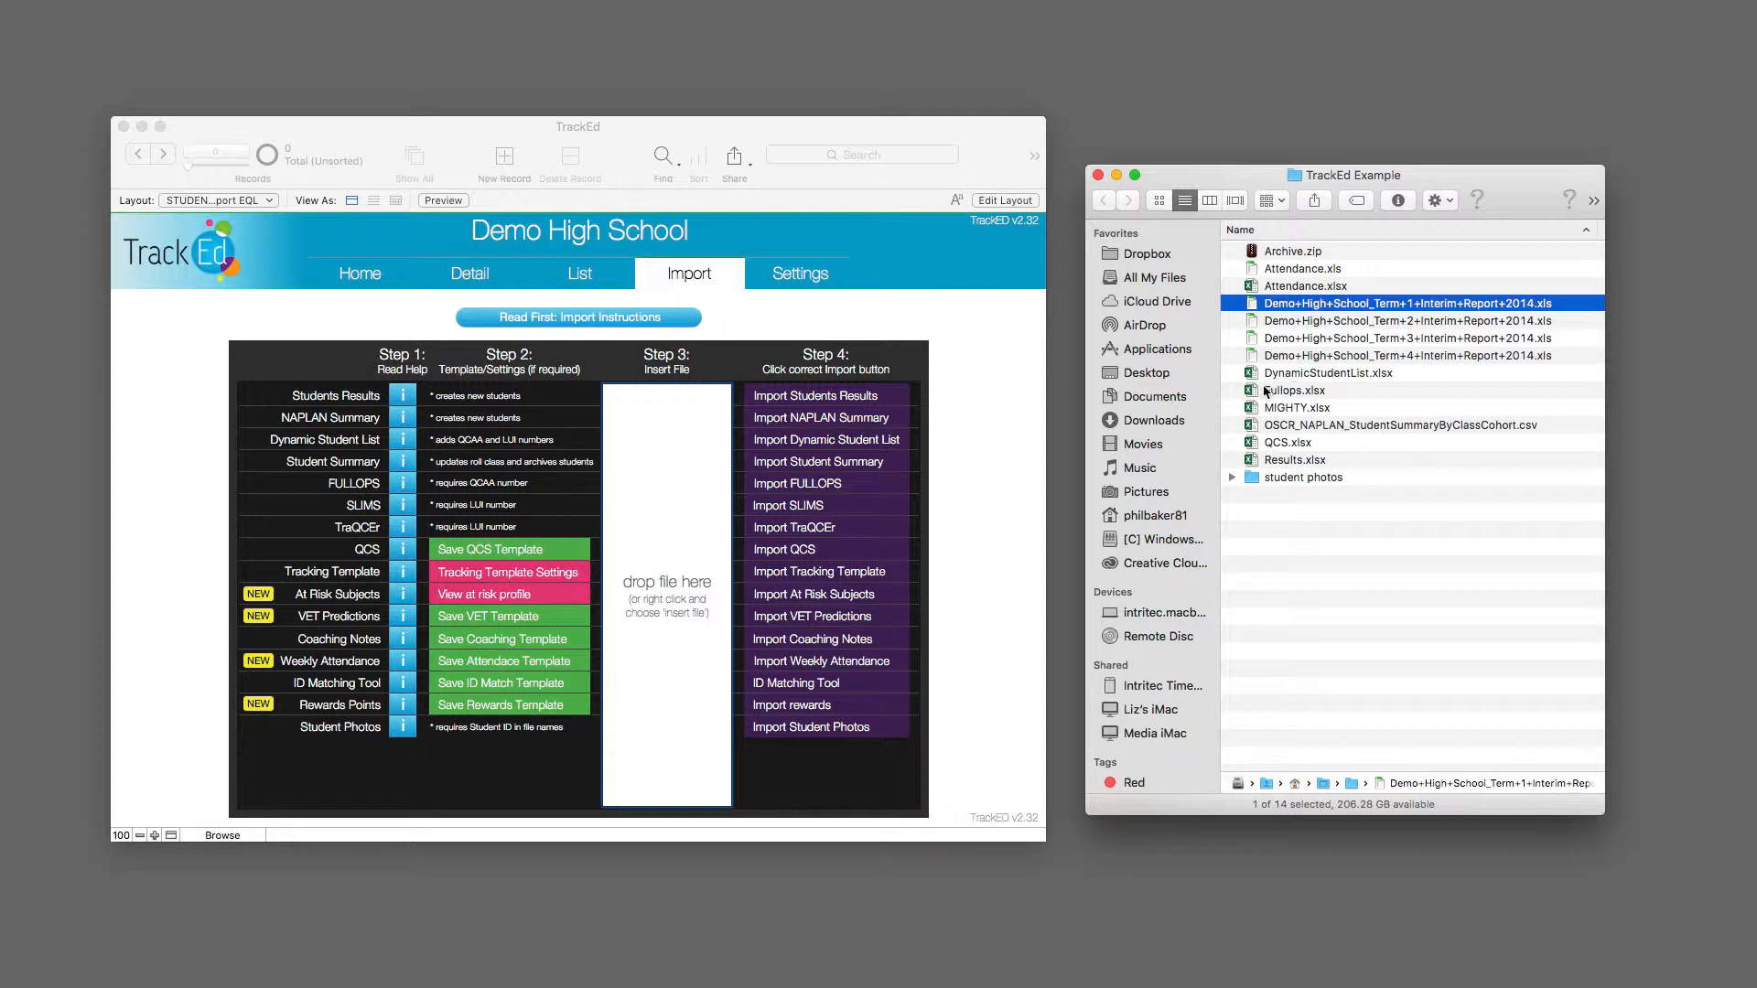
{"action": "left_click", "coordinate": [693, 446]}
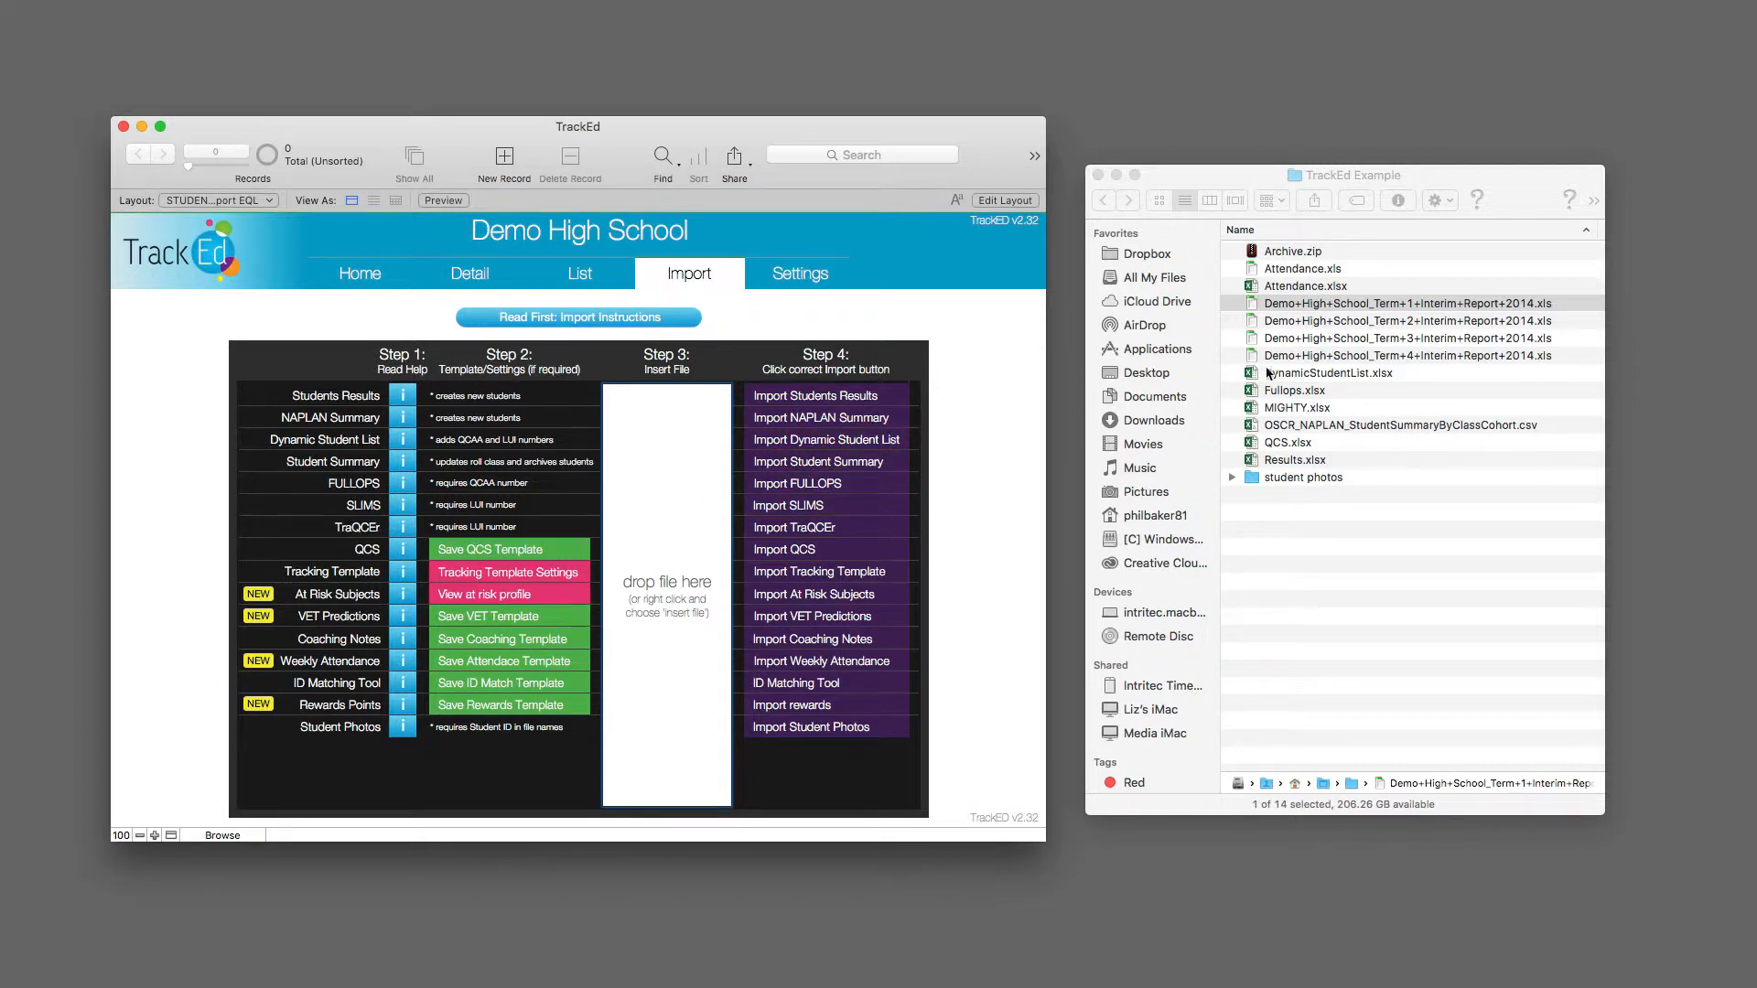
{"action": "left_click", "coordinate": [1358, 306]}
{"action": "left_click", "coordinate": [1357, 306]}
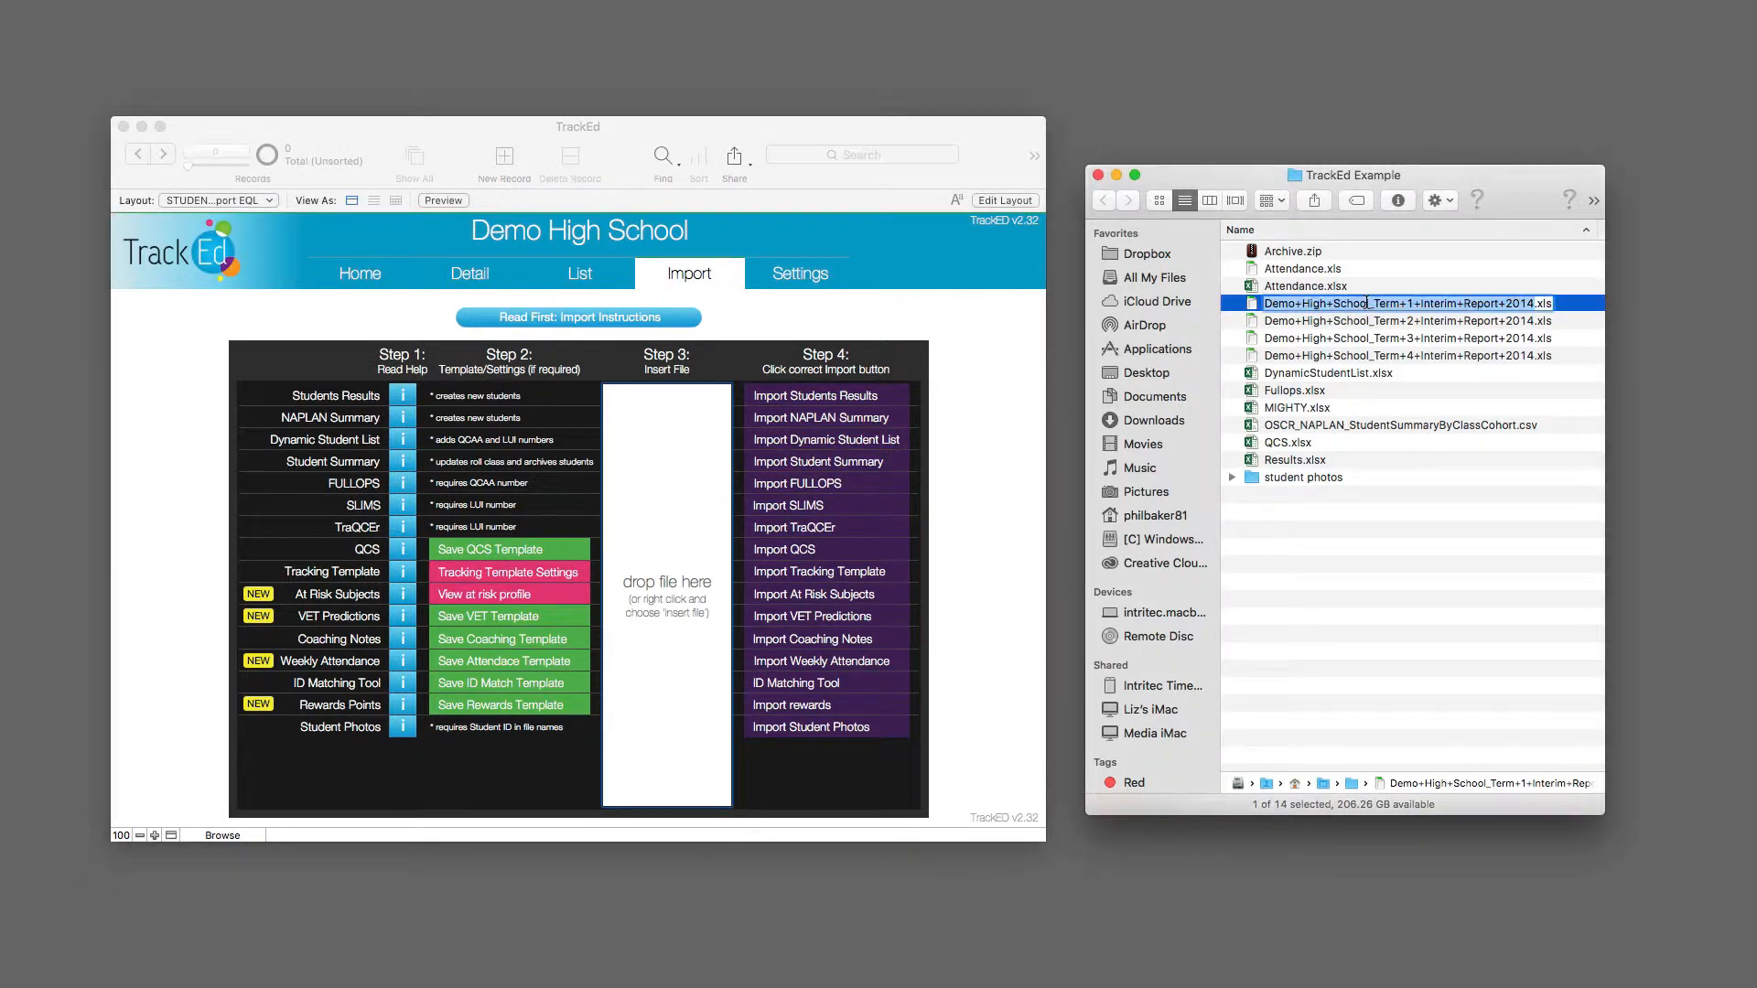
{"action": "left_click_drag", "start_coordinate": [1357, 306], "coordinate": [664, 563]}
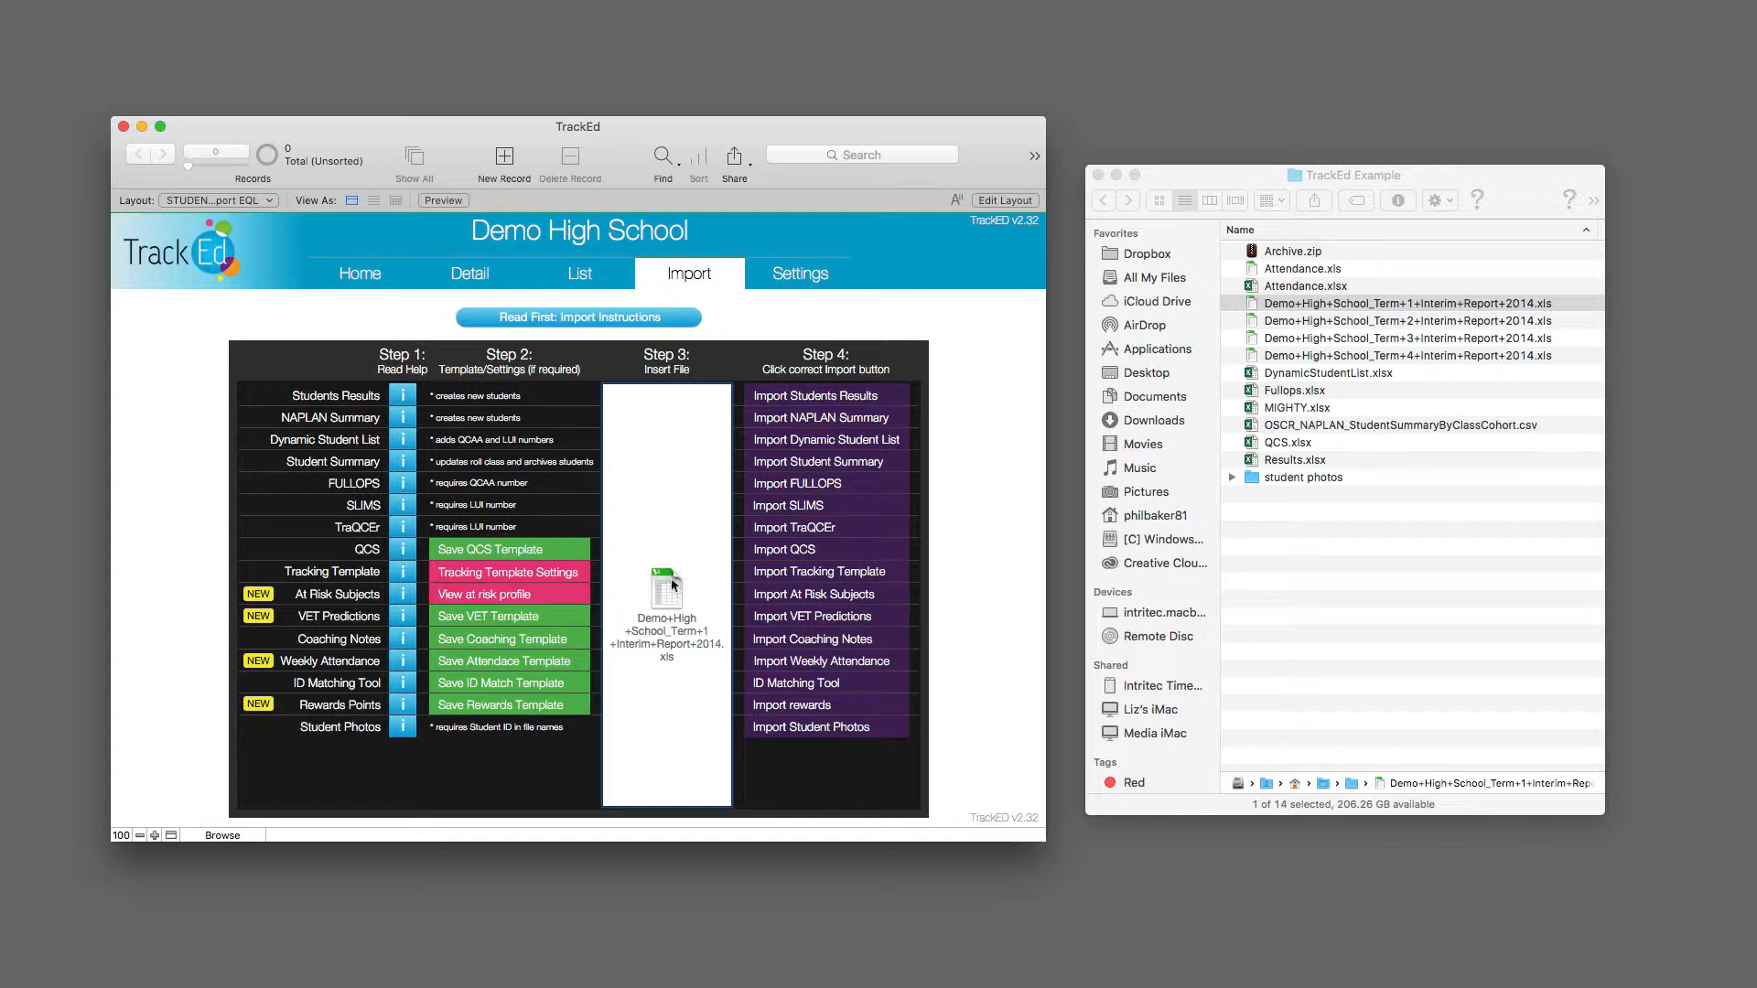
{"action": "right_click", "coordinate": [680, 623]}
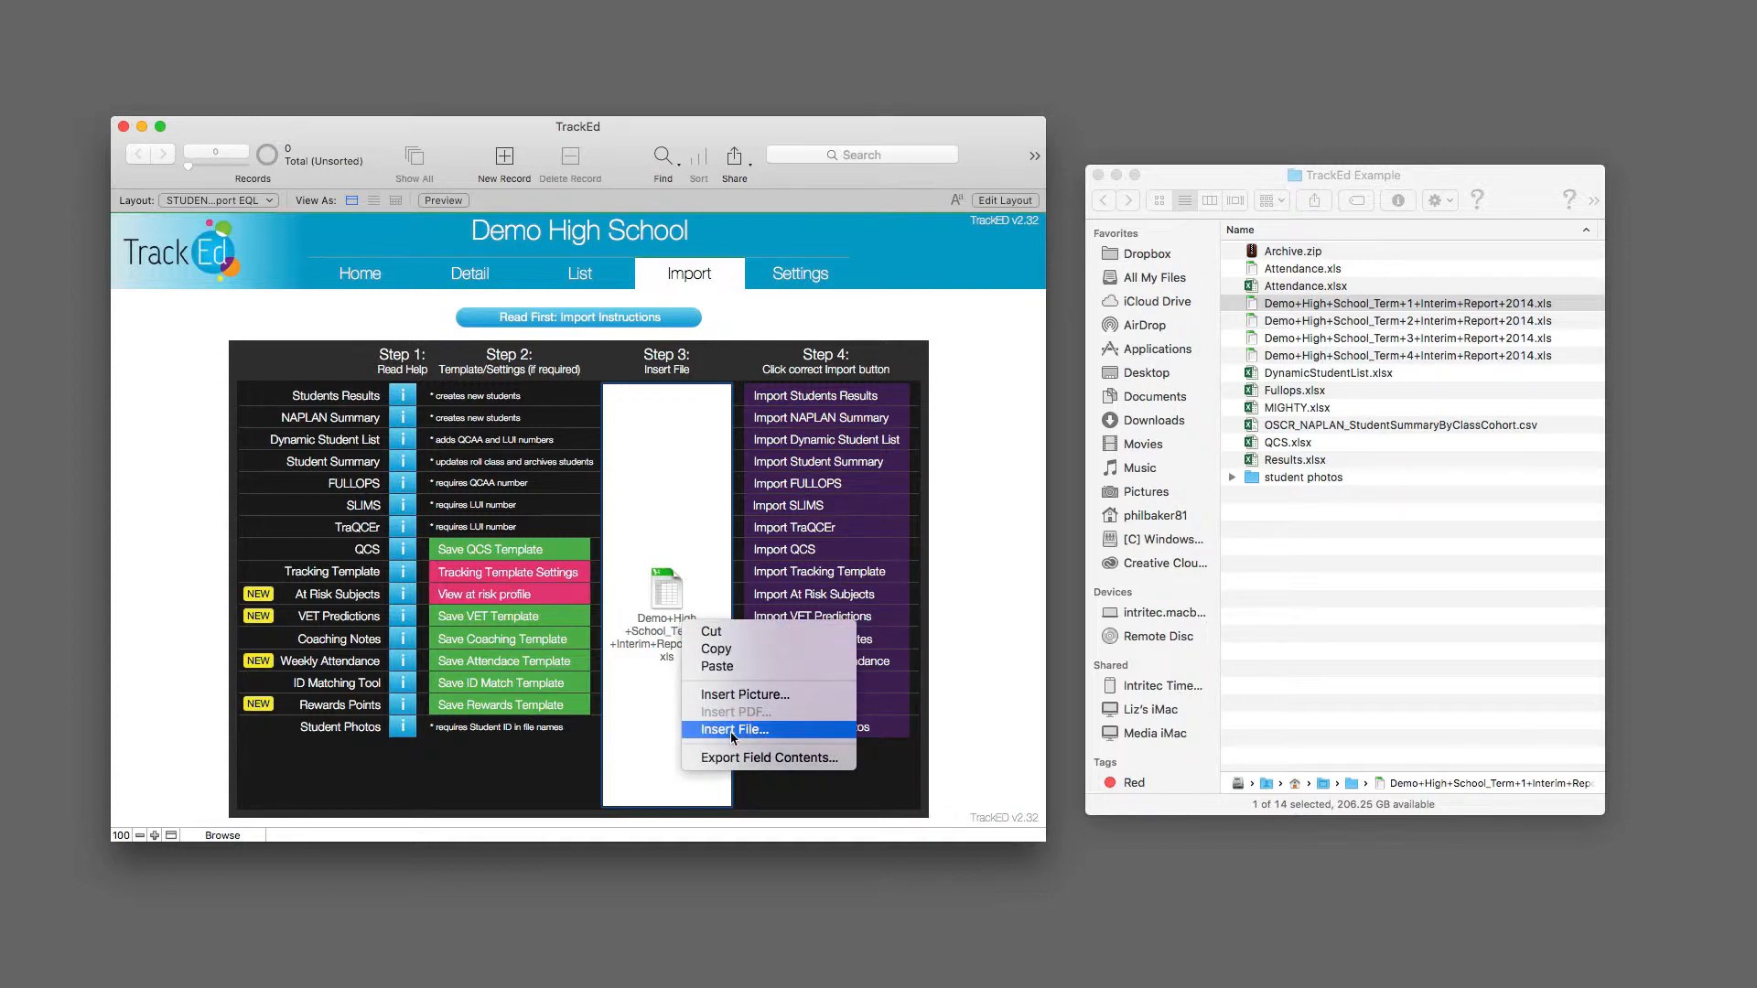
{"action": "left_click", "coordinate": [662, 738]}
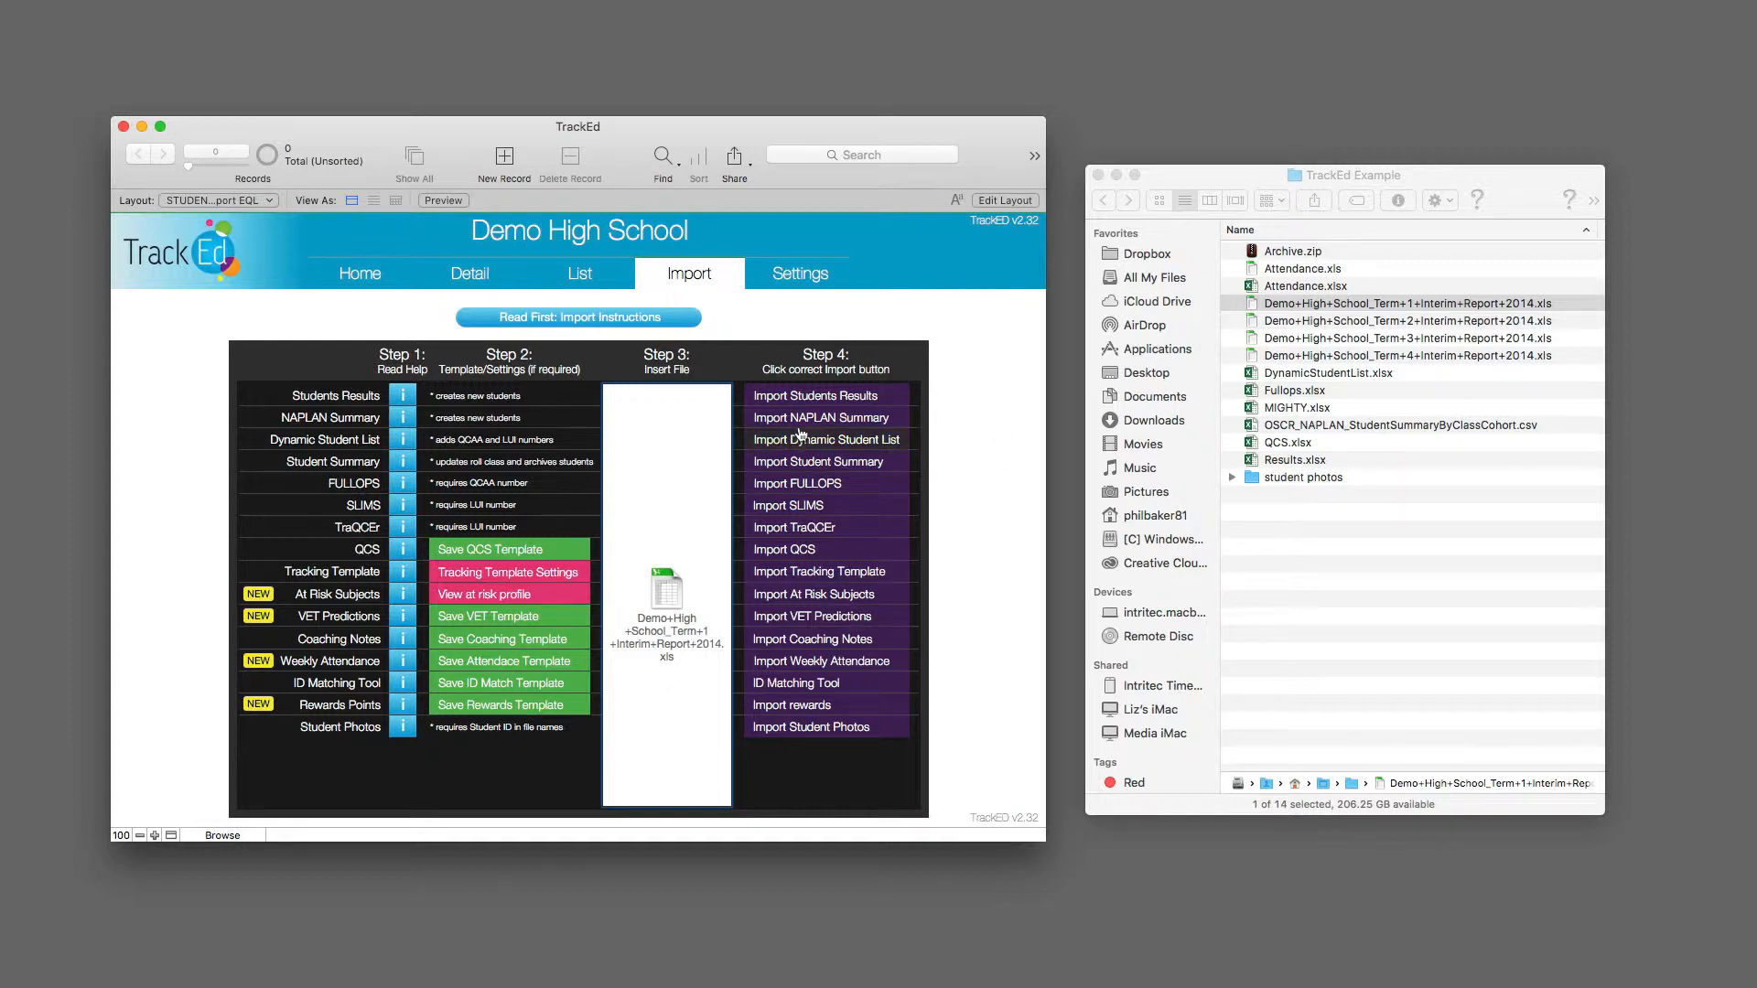
Step: Start the Students Results import and set its data to term 1 of year 2014
{"action": "left_click", "coordinate": [821, 398]}
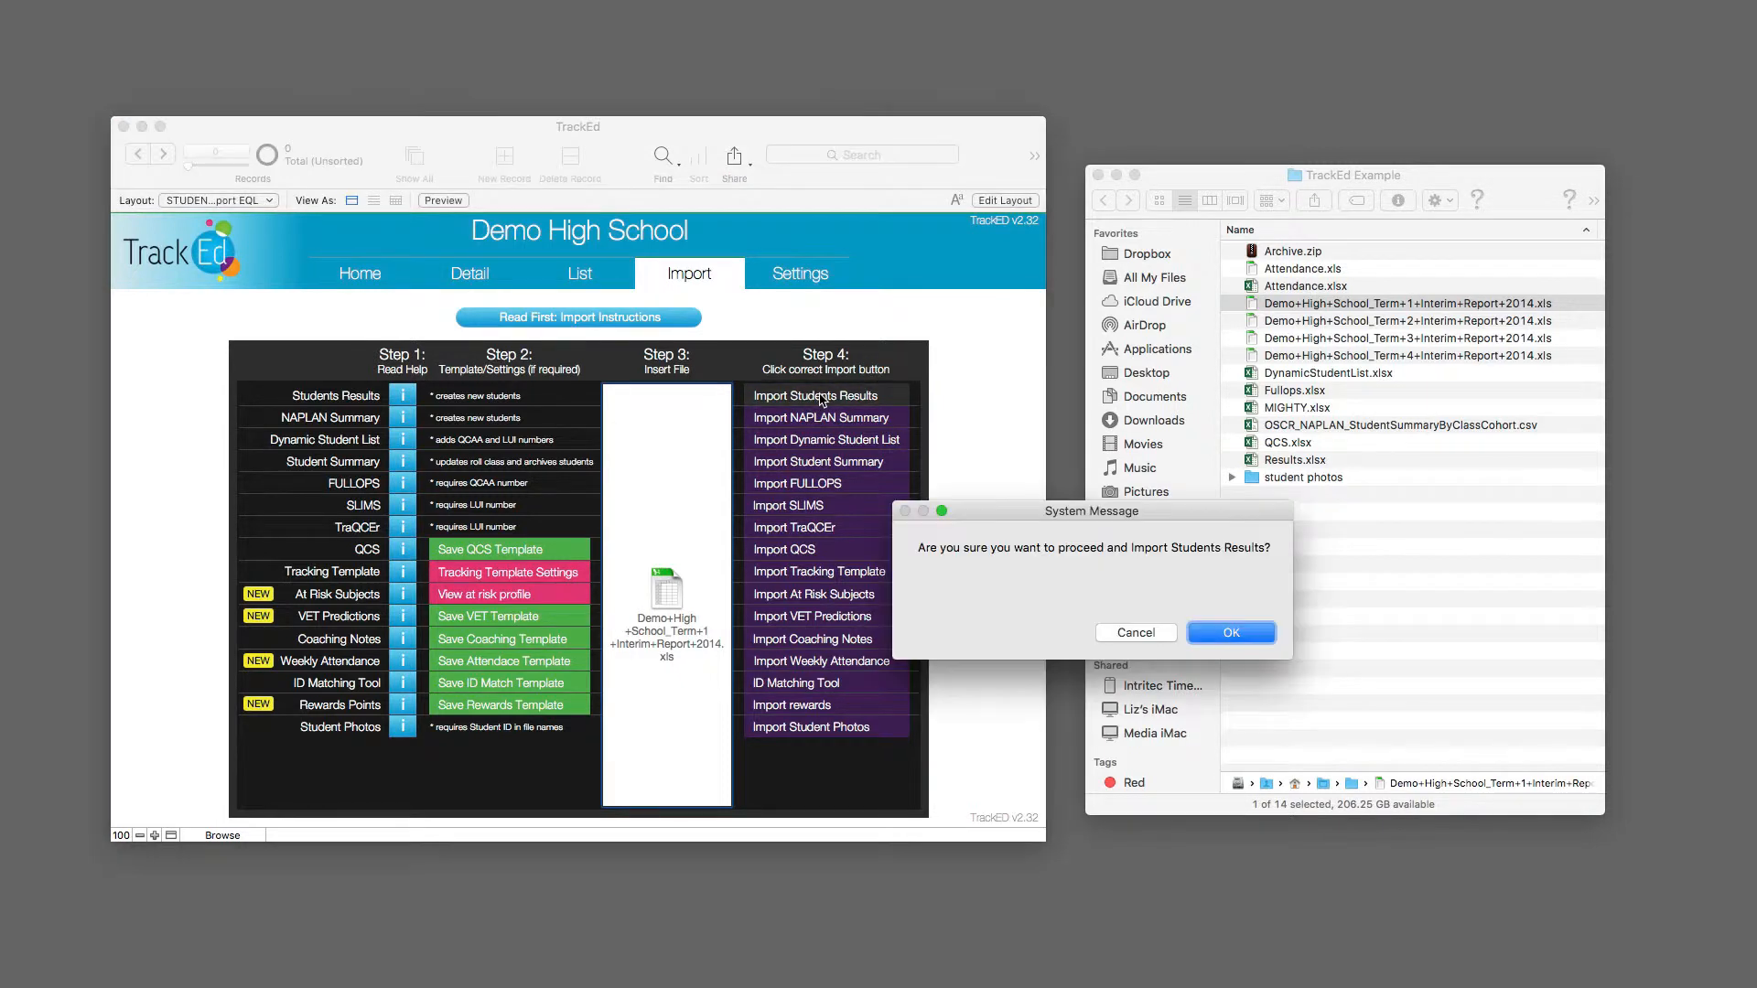
{"action": "left_click", "coordinate": [1228, 635]}
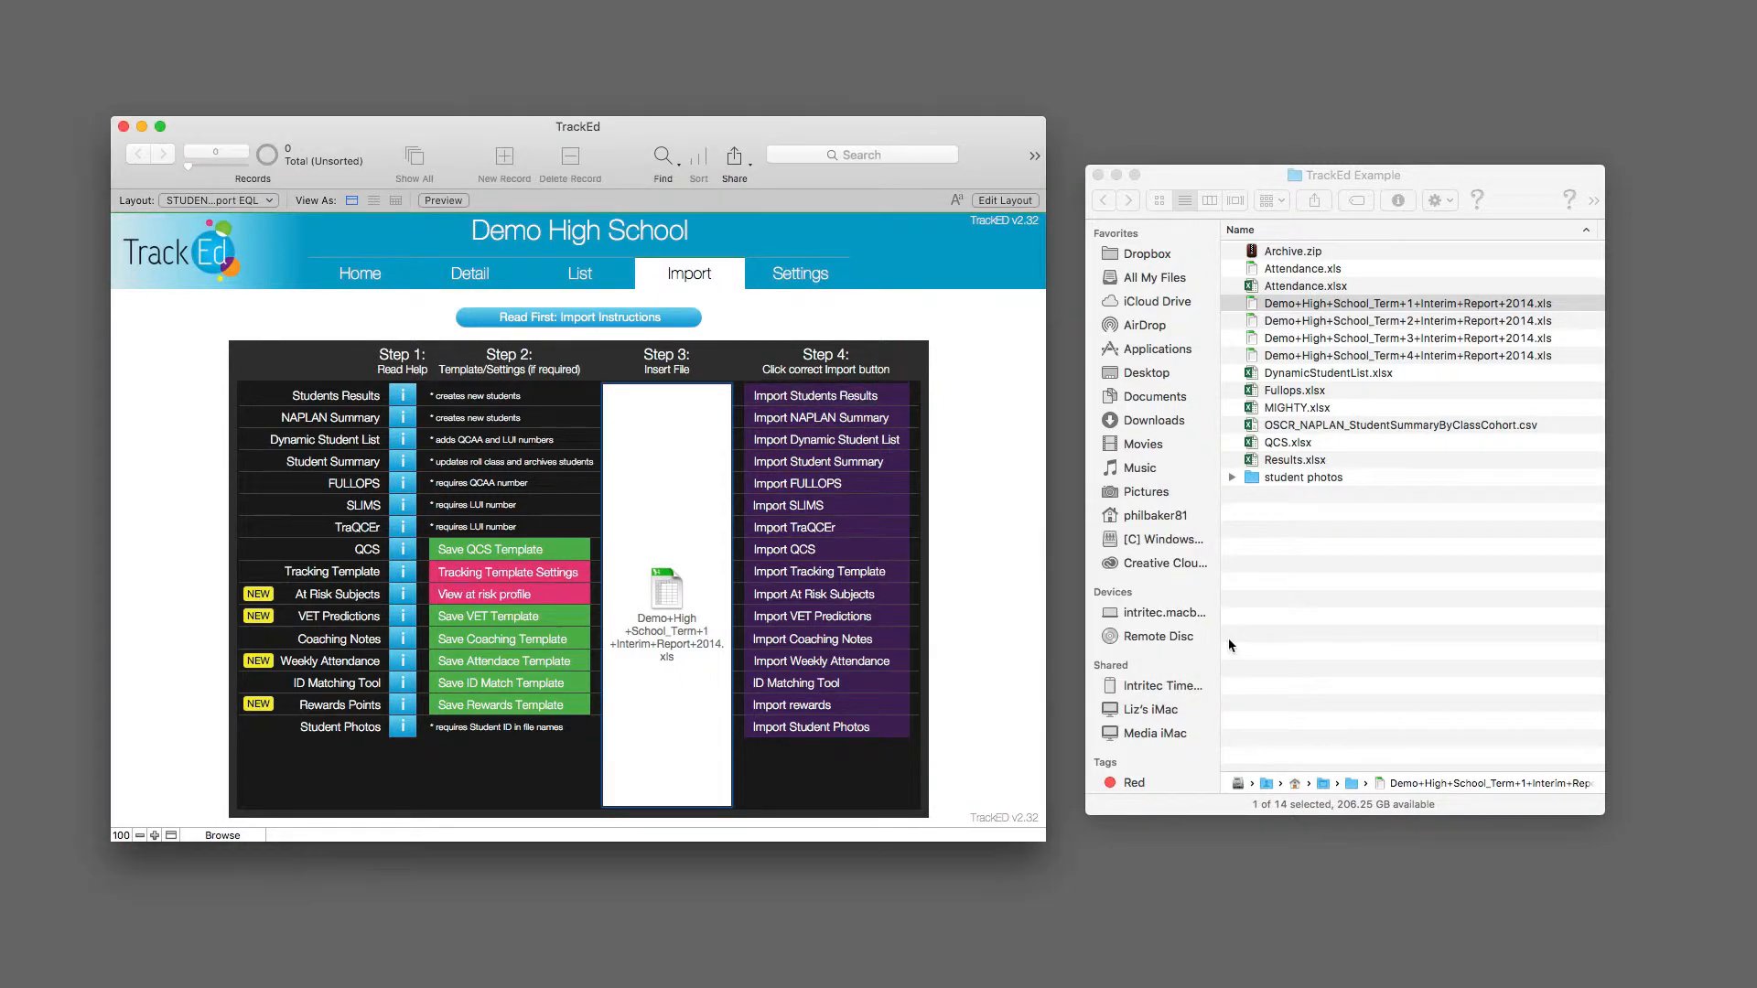
{"action": "left_click", "coordinate": [1231, 632]}
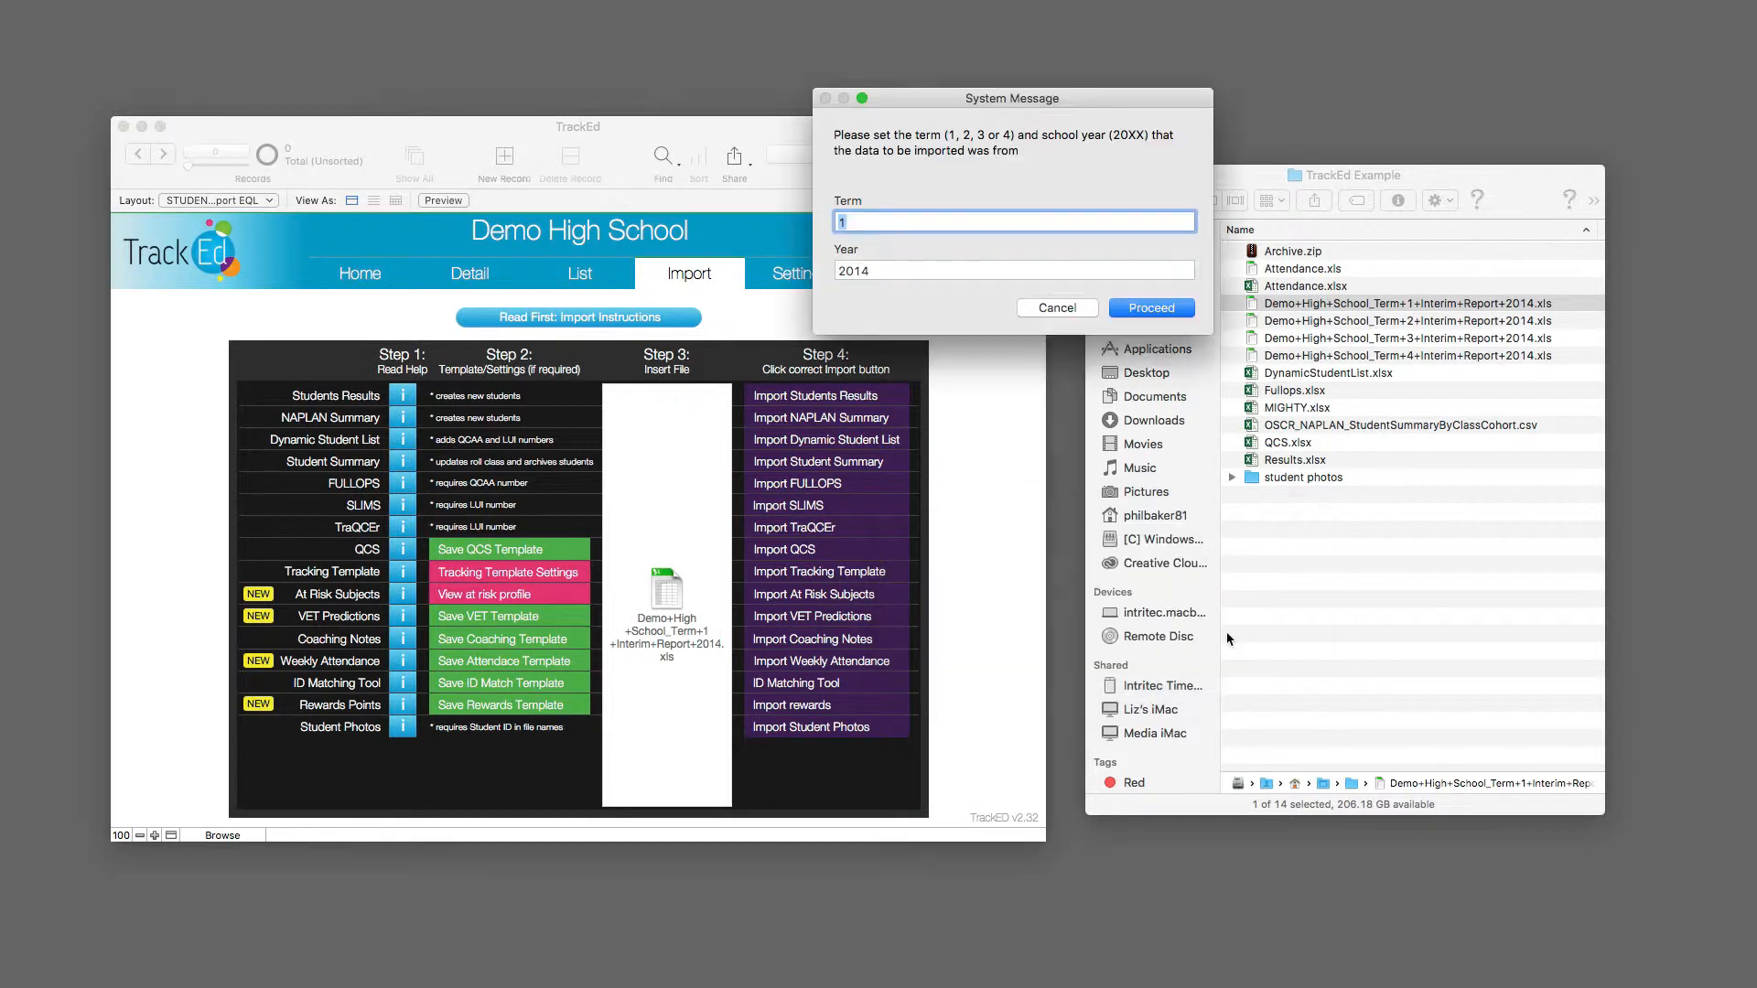
{"action": "left_click", "coordinate": [865, 220]}
{"action": "double_click", "coordinate": [886, 276]}
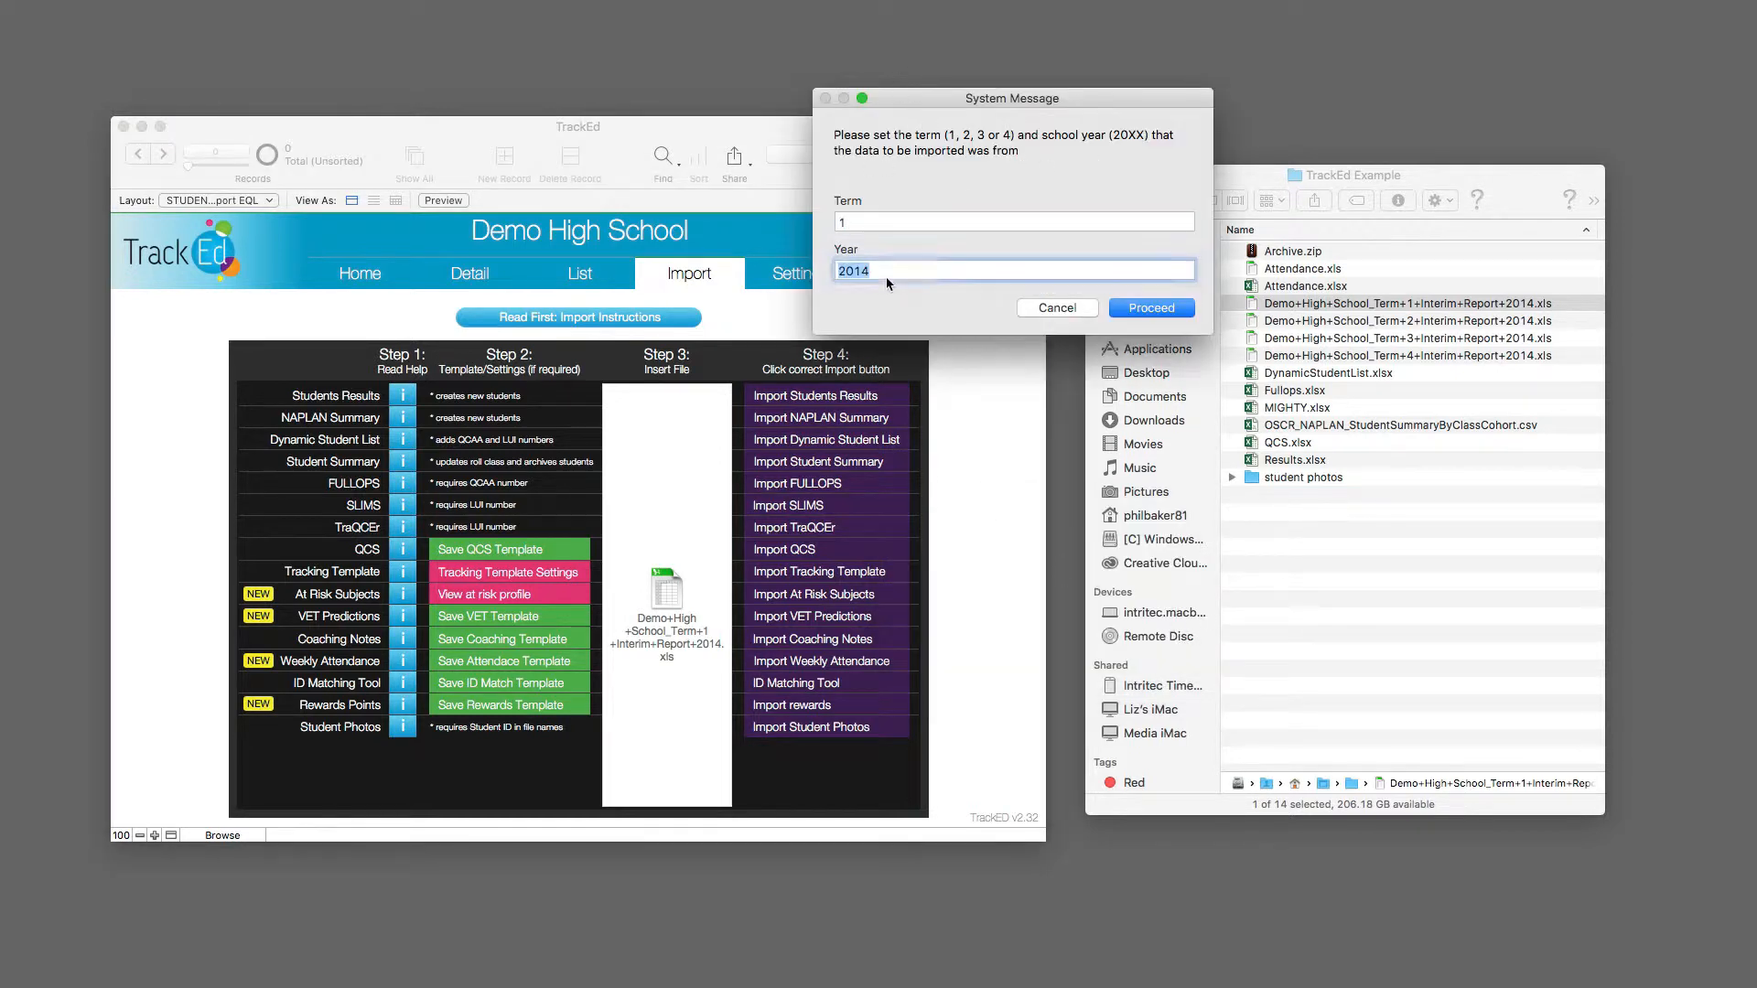
{"action": "left_click", "coordinate": [864, 222]}
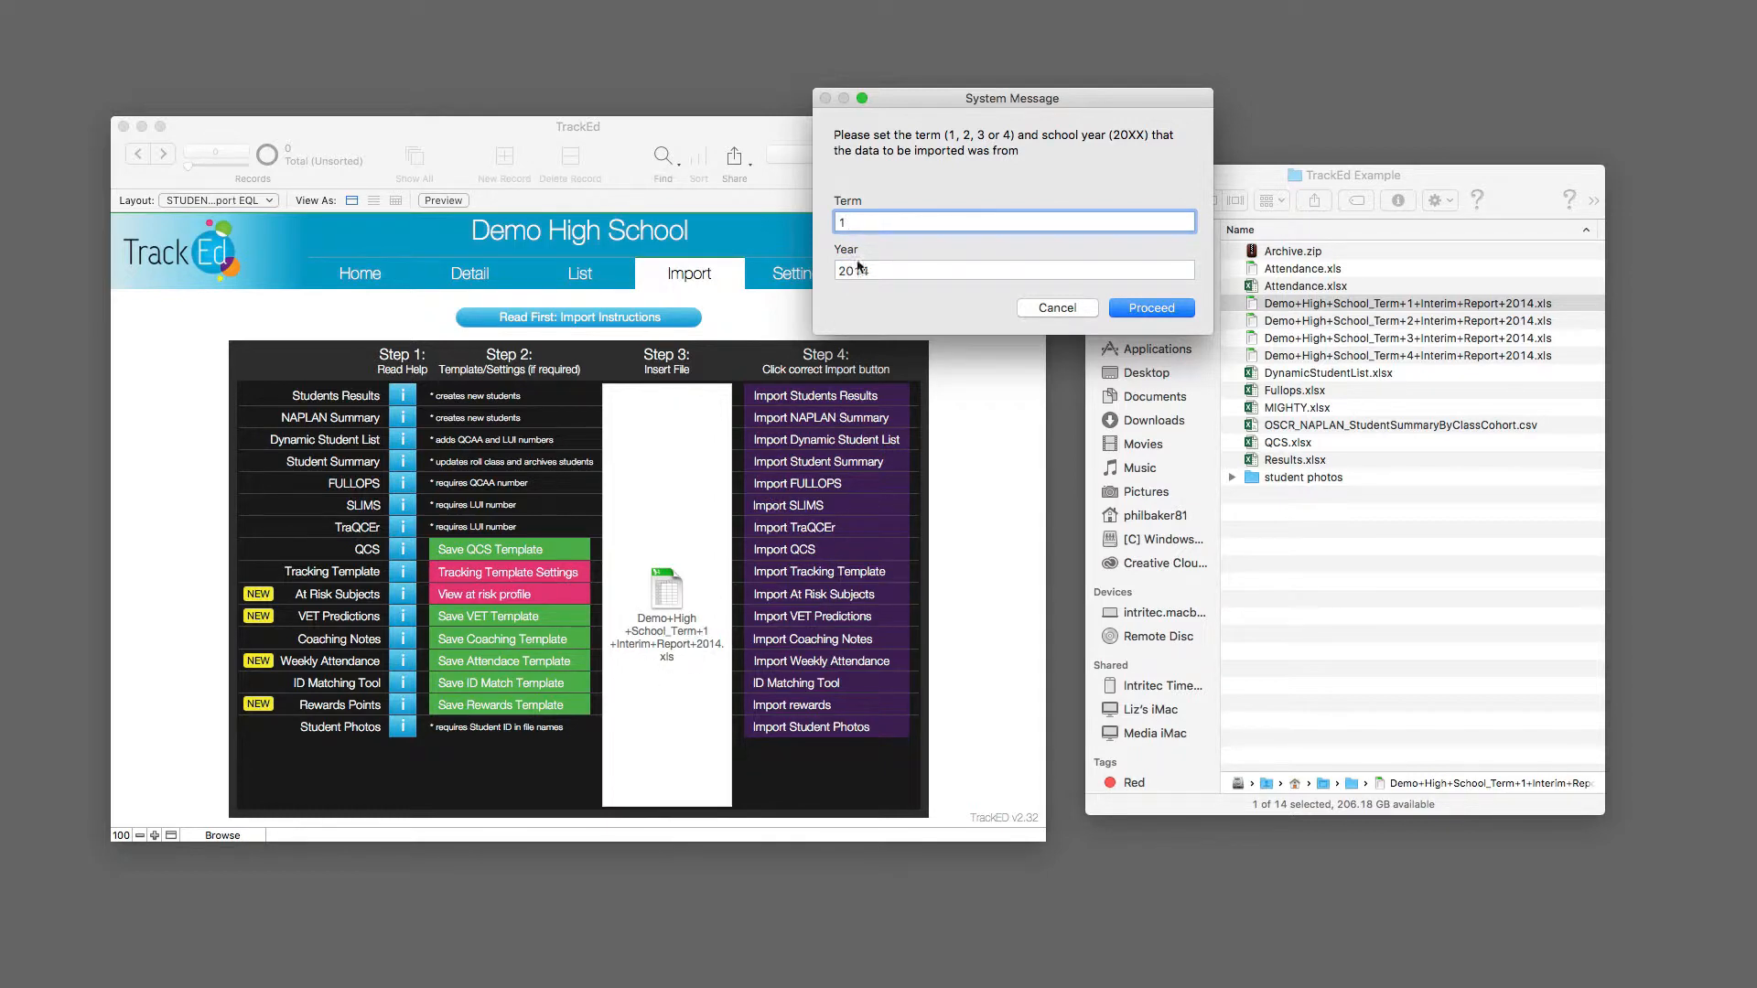
{"action": "left_click", "coordinate": [1175, 311]}
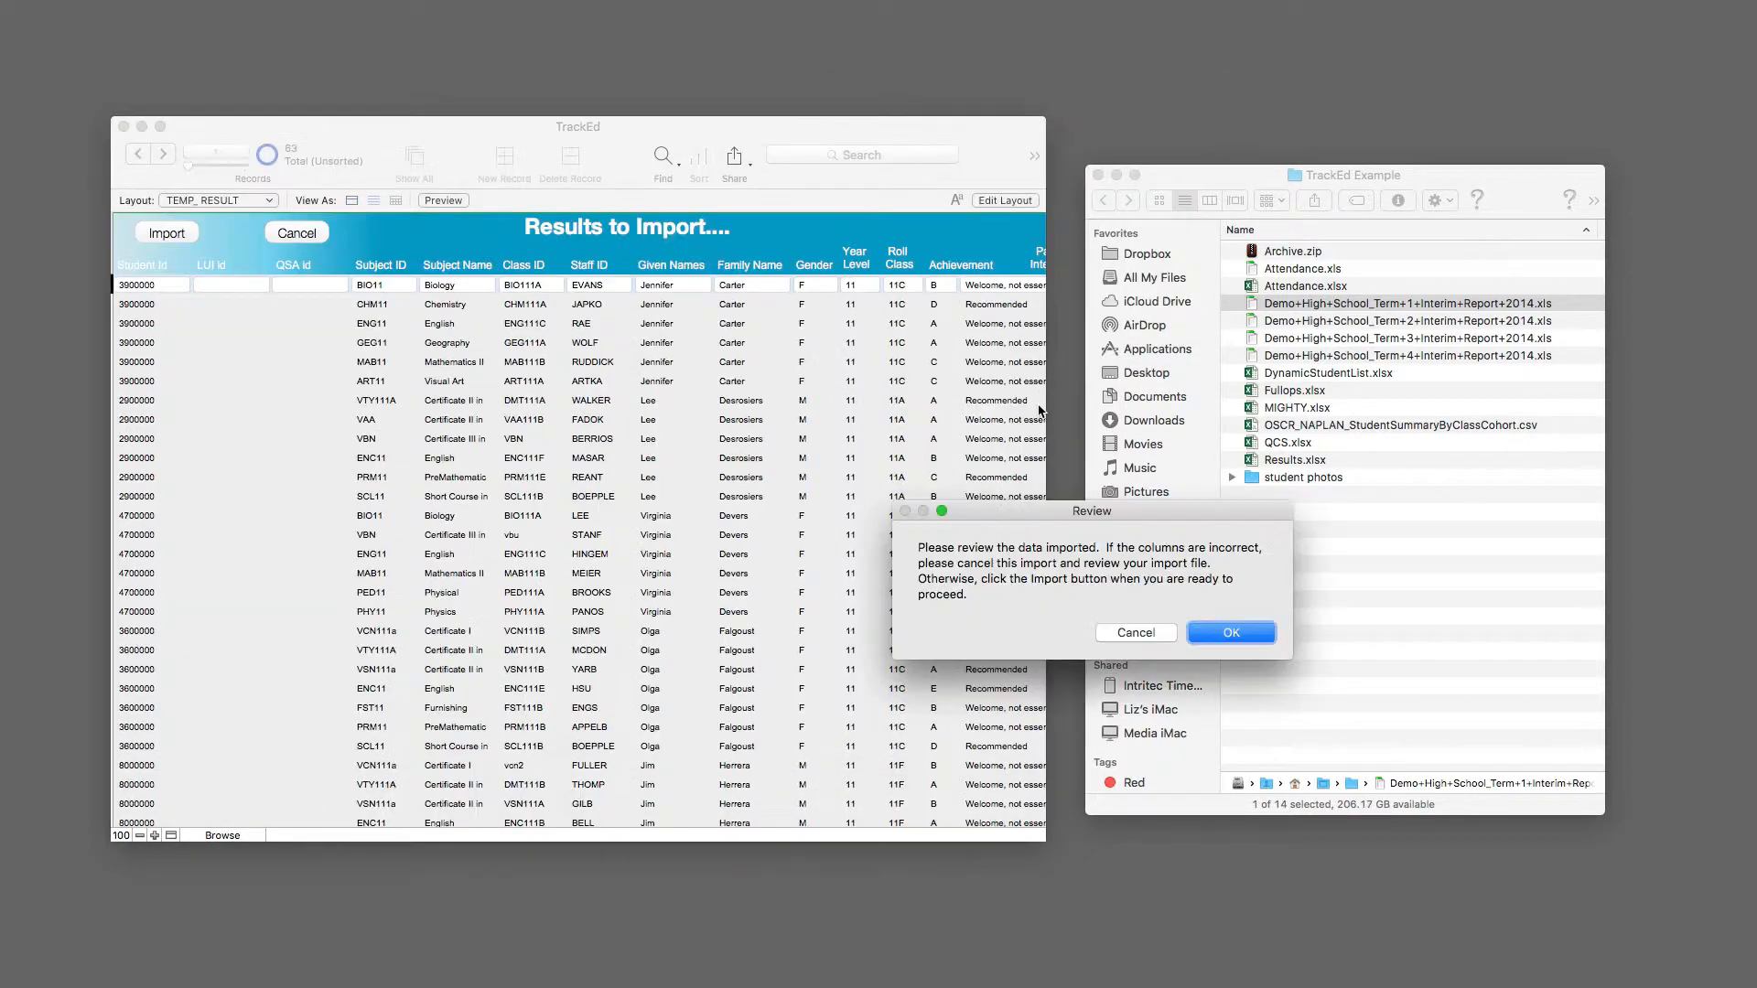
Step: Review all columns of the student results staged for import and run the import
{"action": "left_click", "coordinate": [1246, 639]}
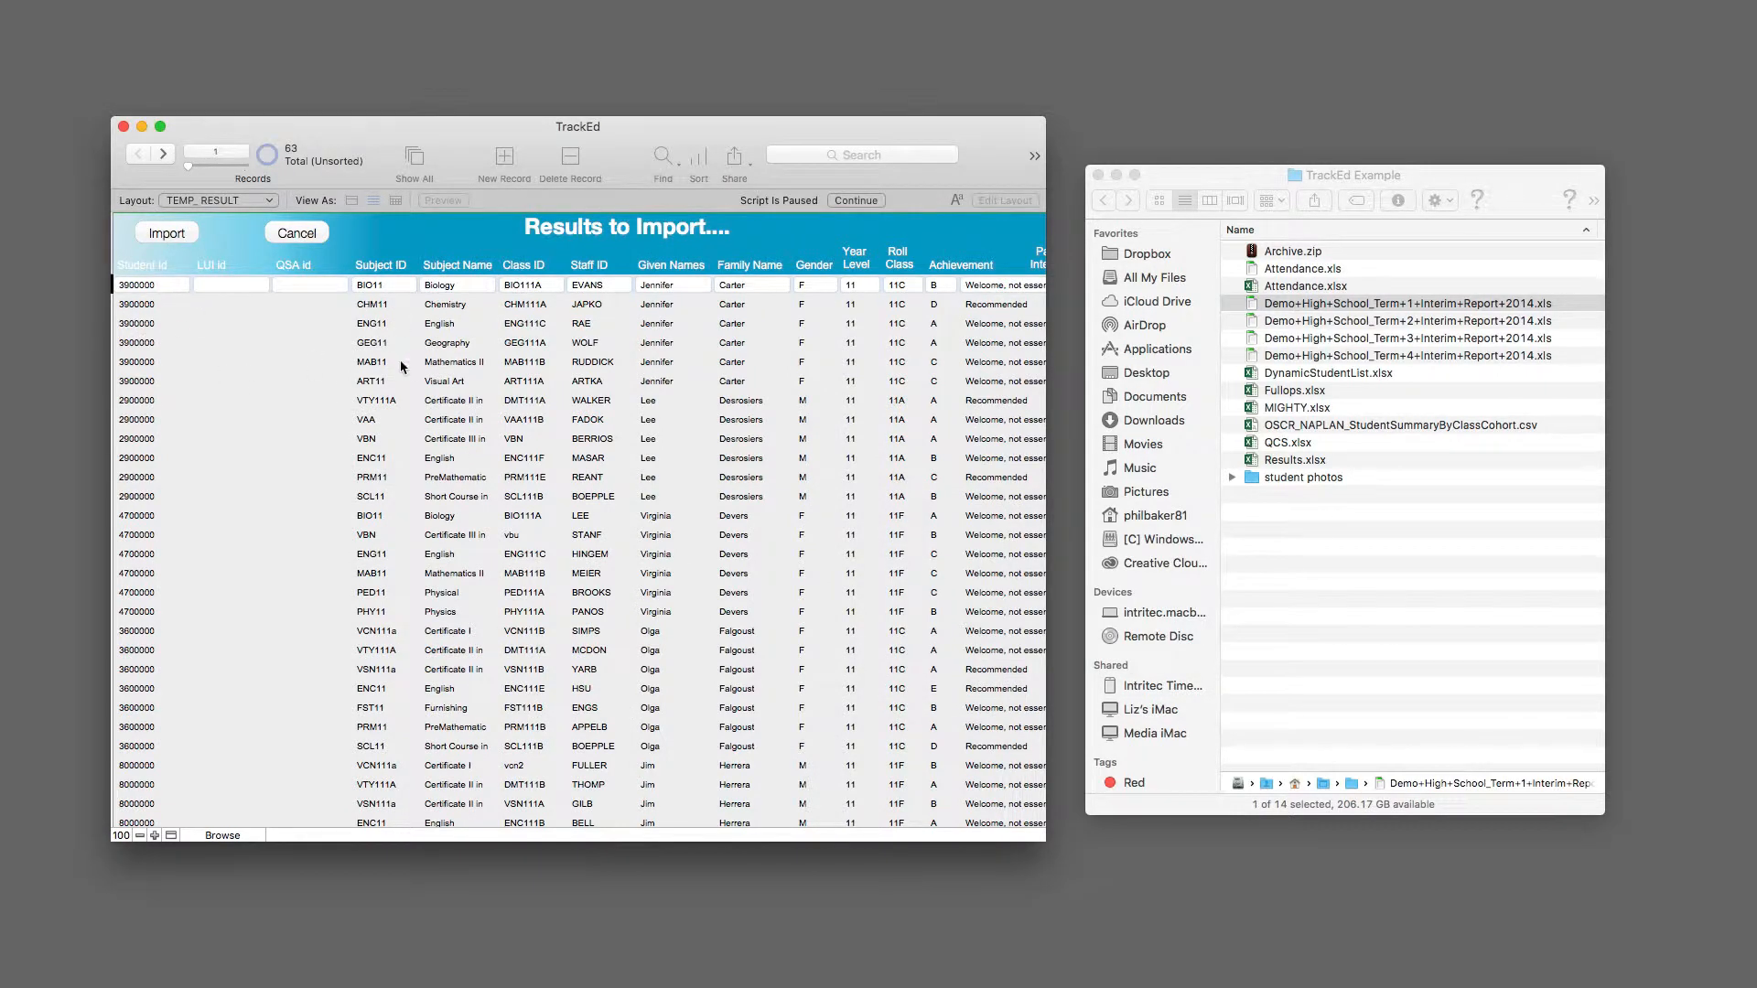
{"action": "scroll", "coordinate": [510, 445], "scroll_direction": "right", "scroll_amount": 2}
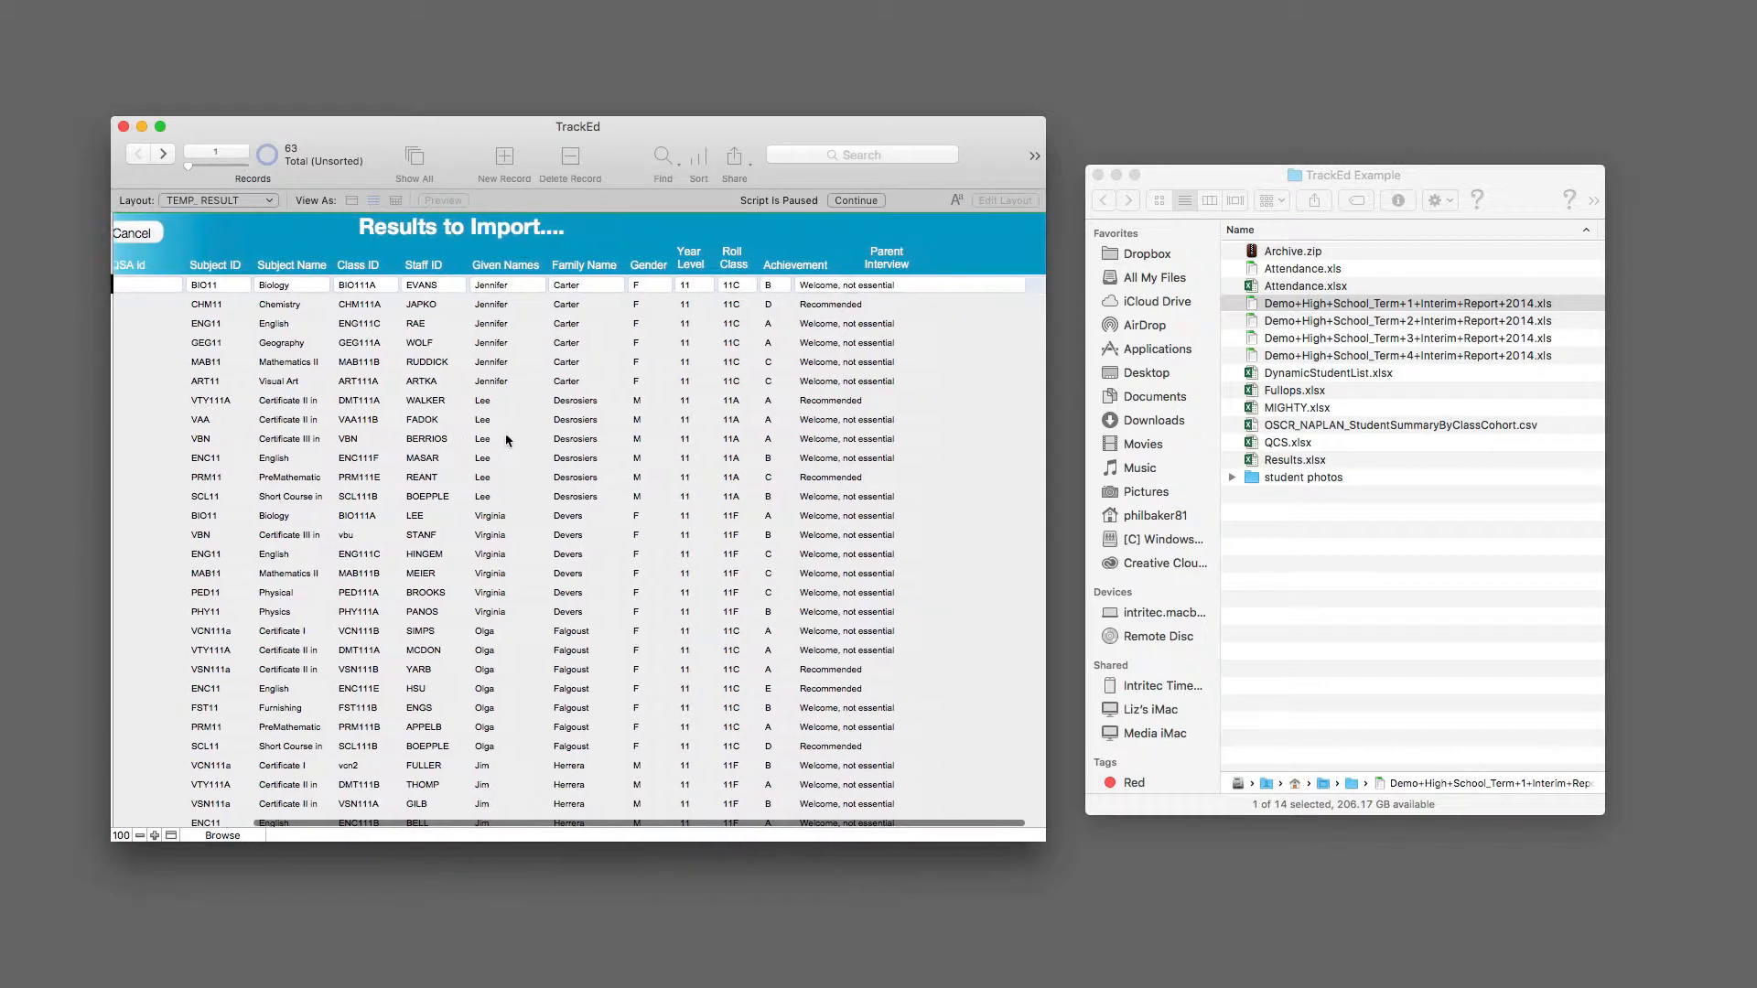
{"action": "scroll", "coordinate": [549, 440], "scroll_direction": "left", "scroll_amount": 4}
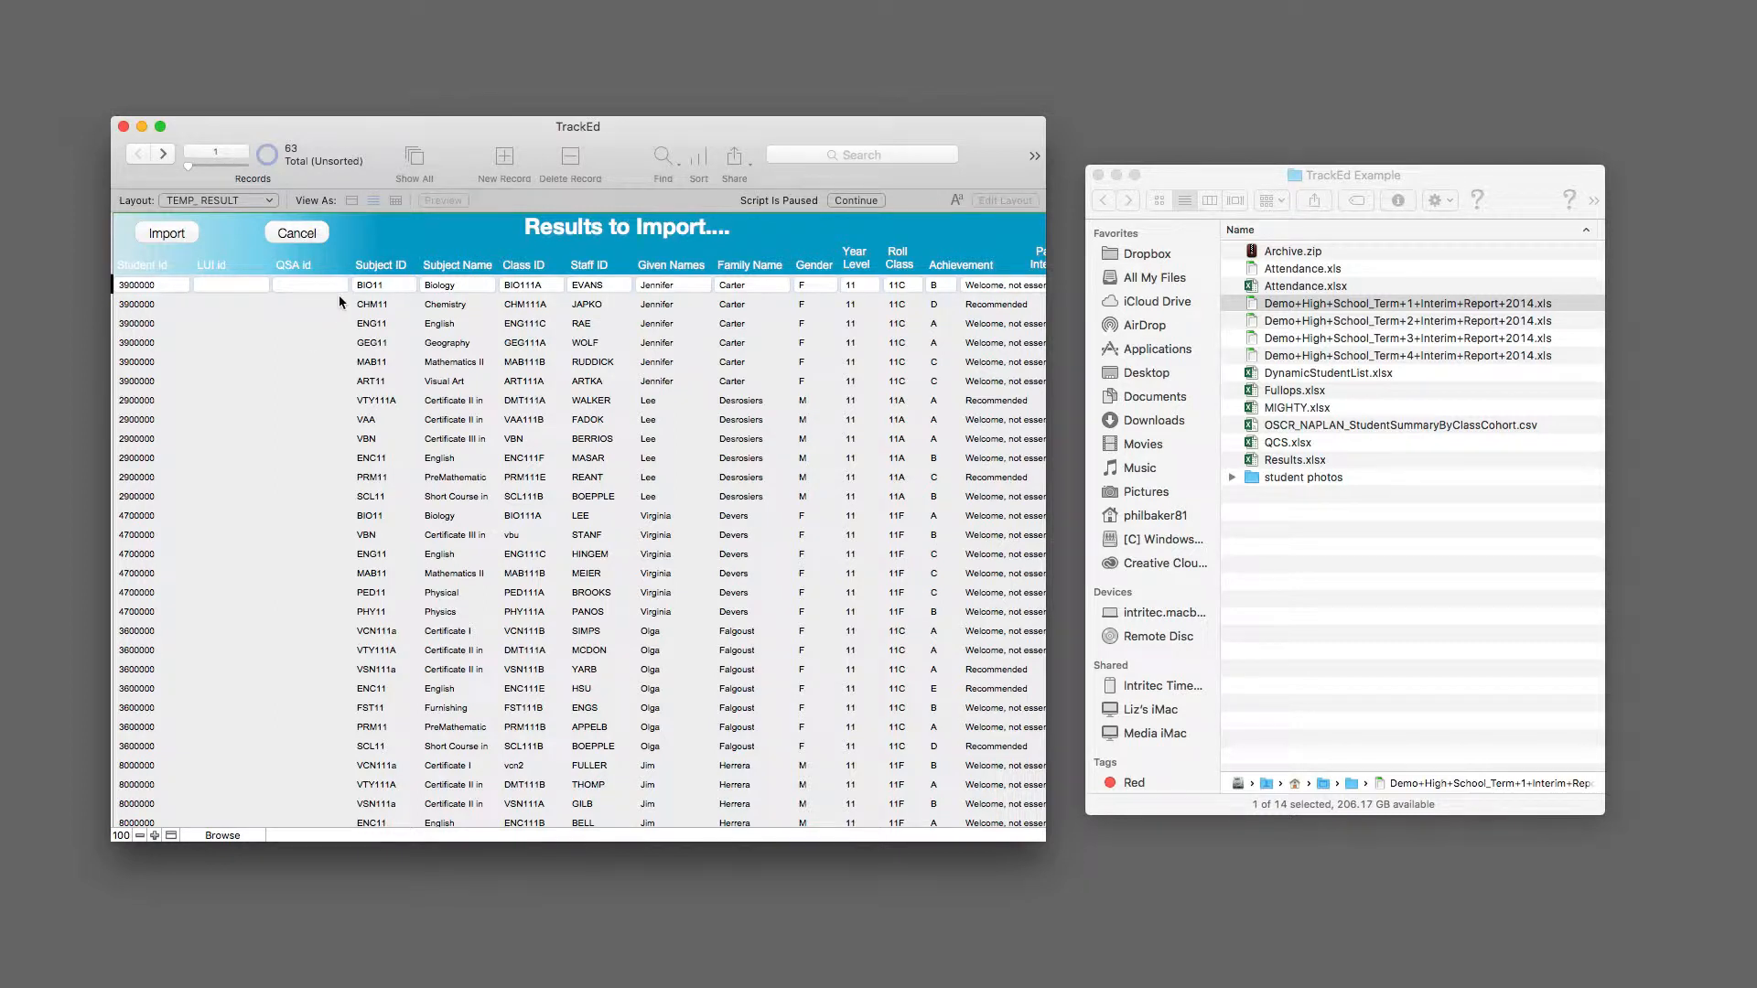
{"action": "scroll", "coordinate": [694, 505], "scroll_direction": "right", "scroll_amount": 5}
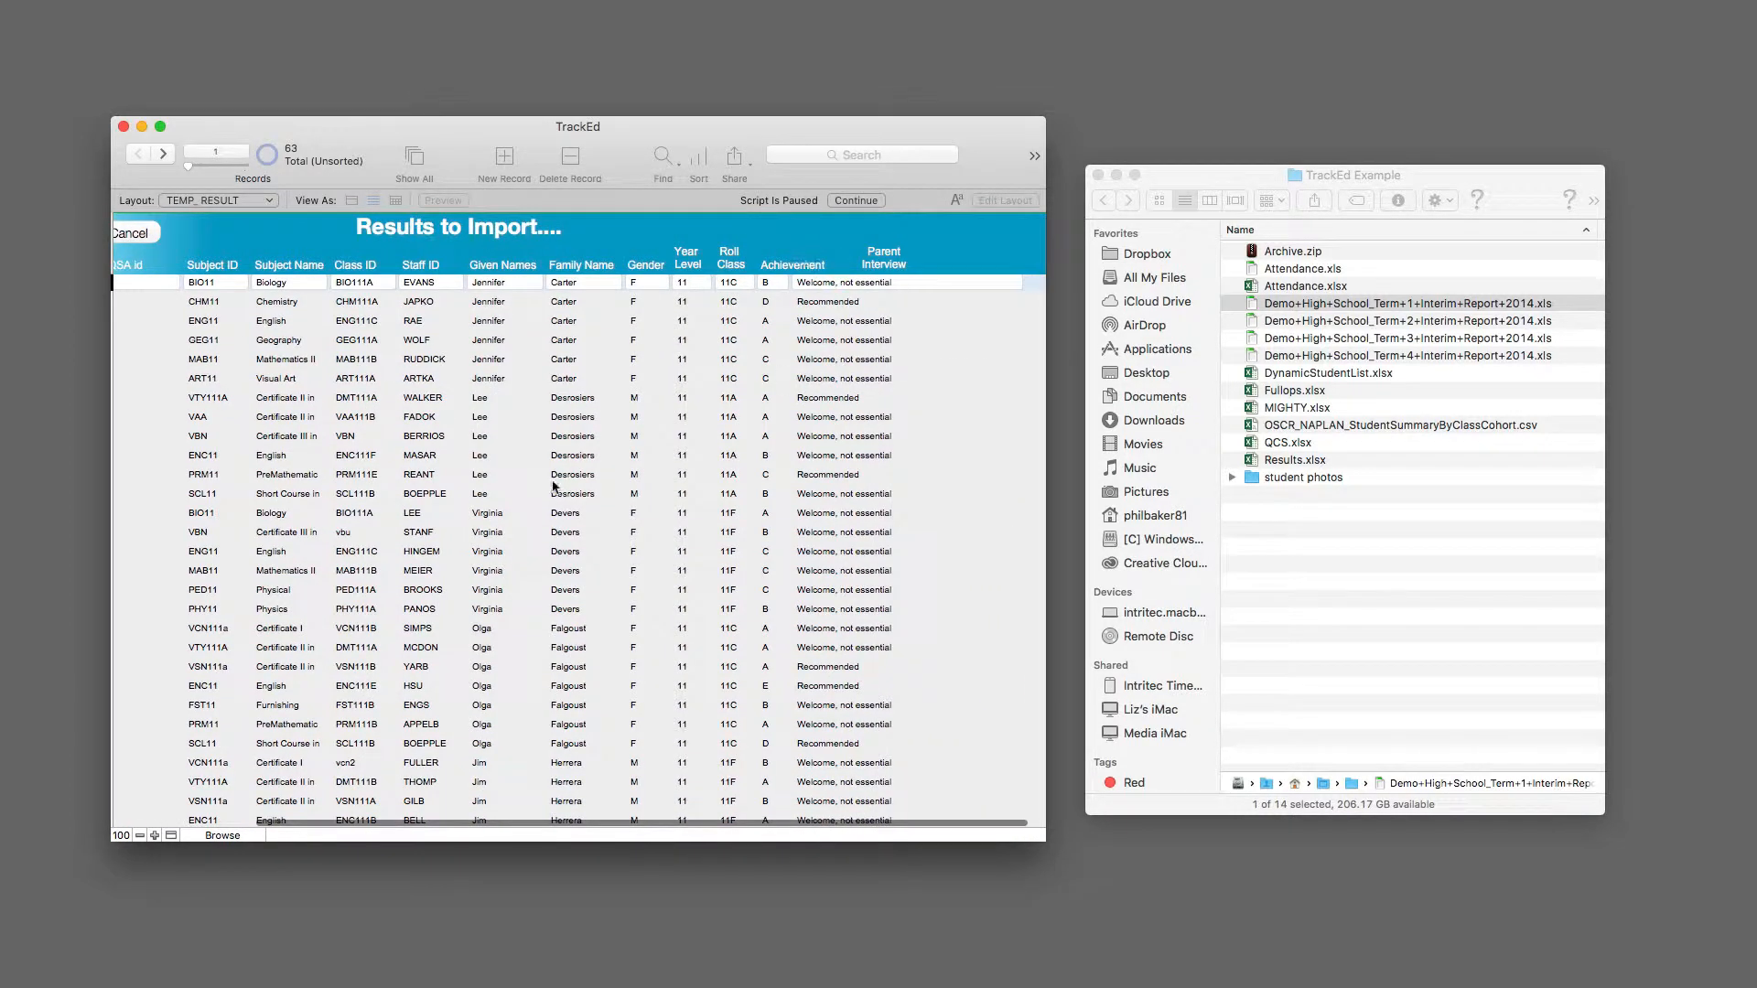
{"action": "scroll", "coordinate": [553, 488], "scroll_direction": "left", "scroll_amount": 5}
{"action": "left_click", "coordinate": [192, 234]}
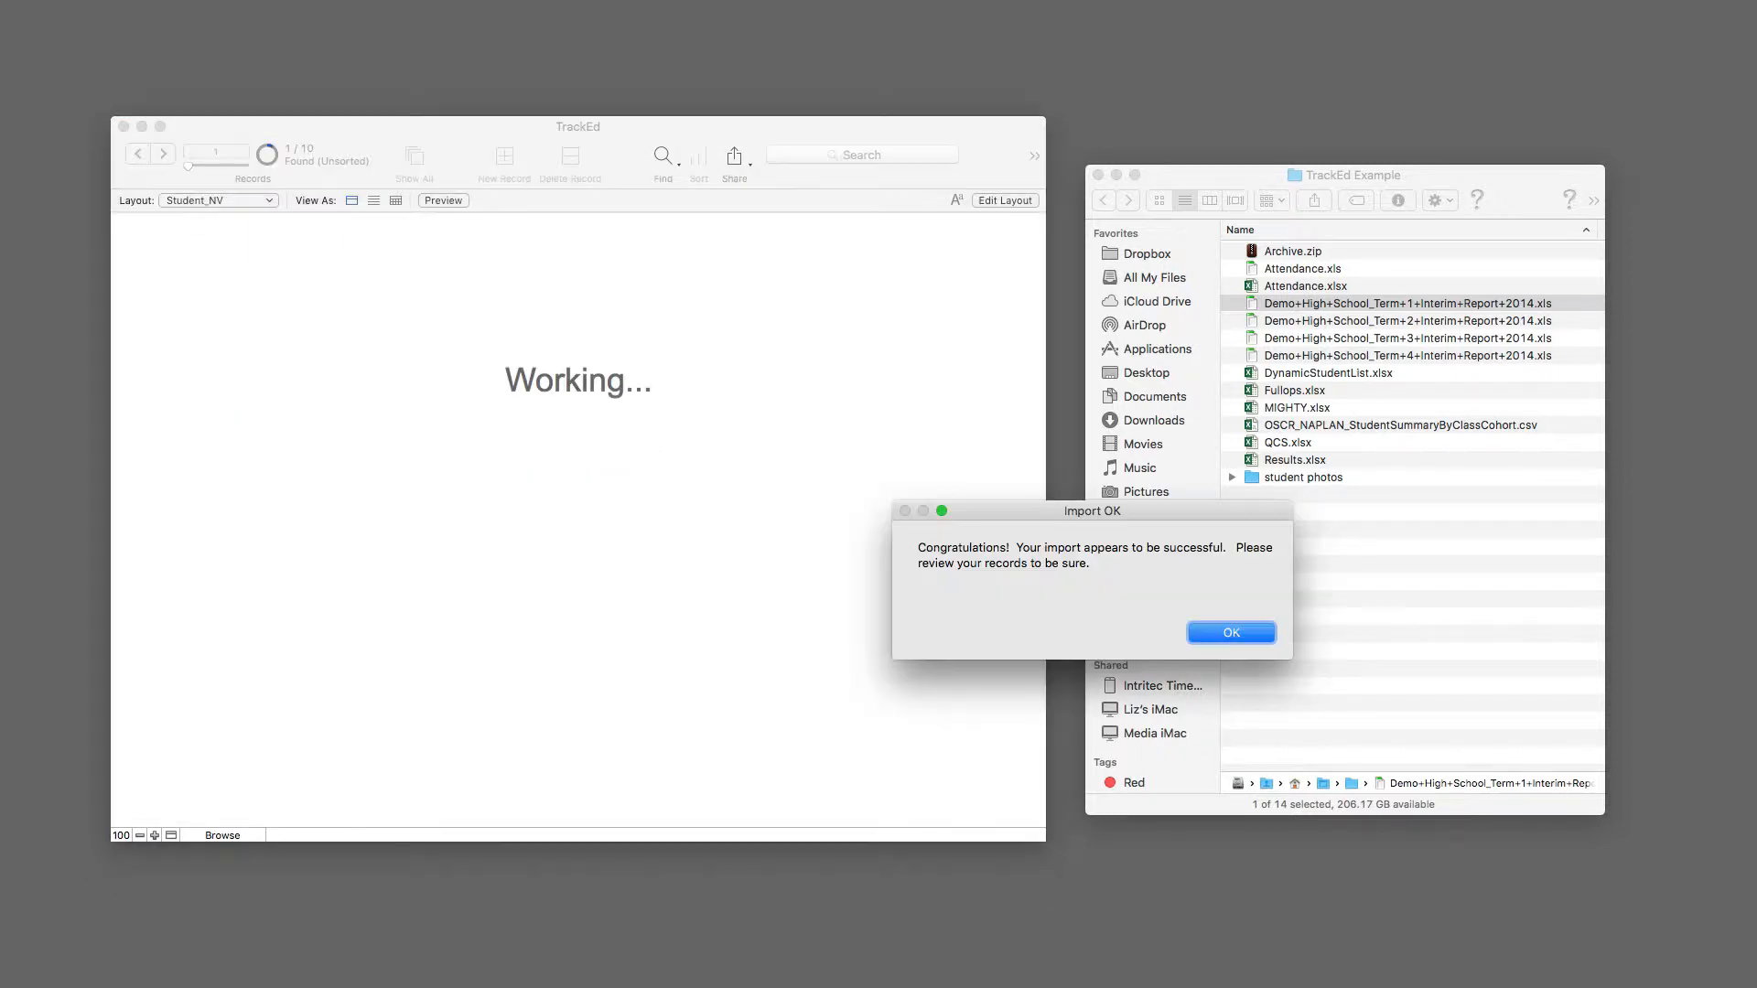
Step: Acknowledge the finished results import and show the records of students graduating in 2015
{"action": "left_click", "coordinate": [1217, 636]}
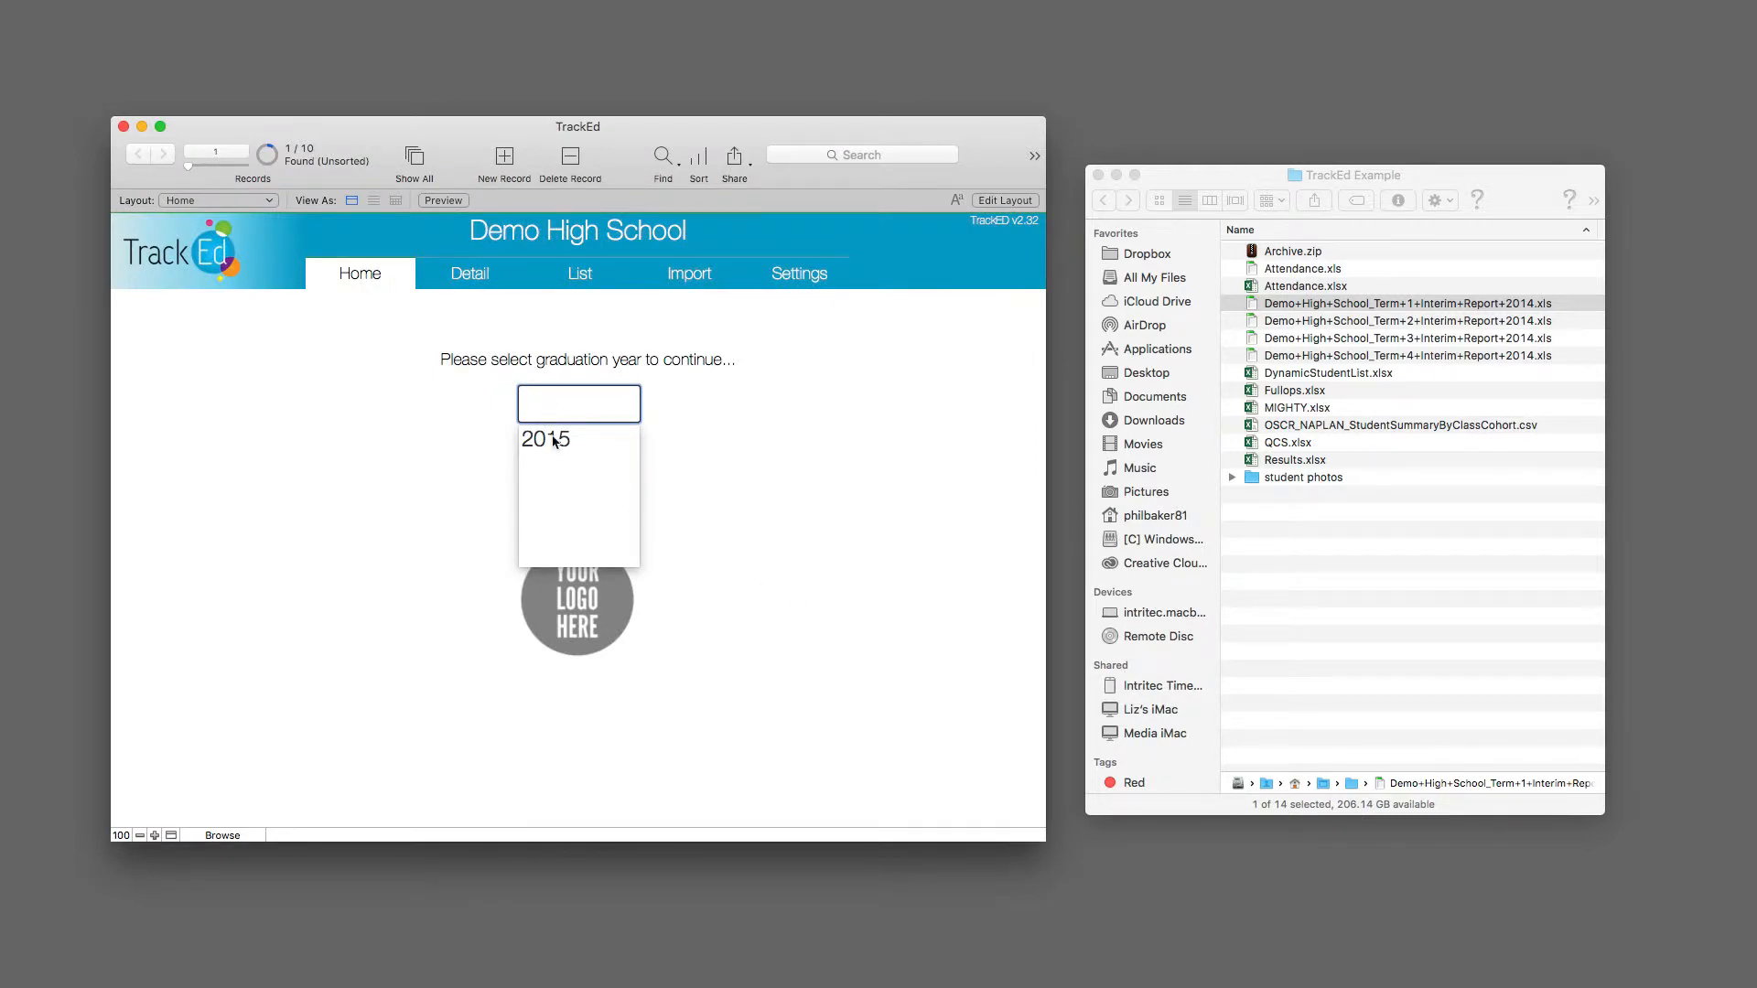
{"action": "left_click", "coordinate": [553, 440]}
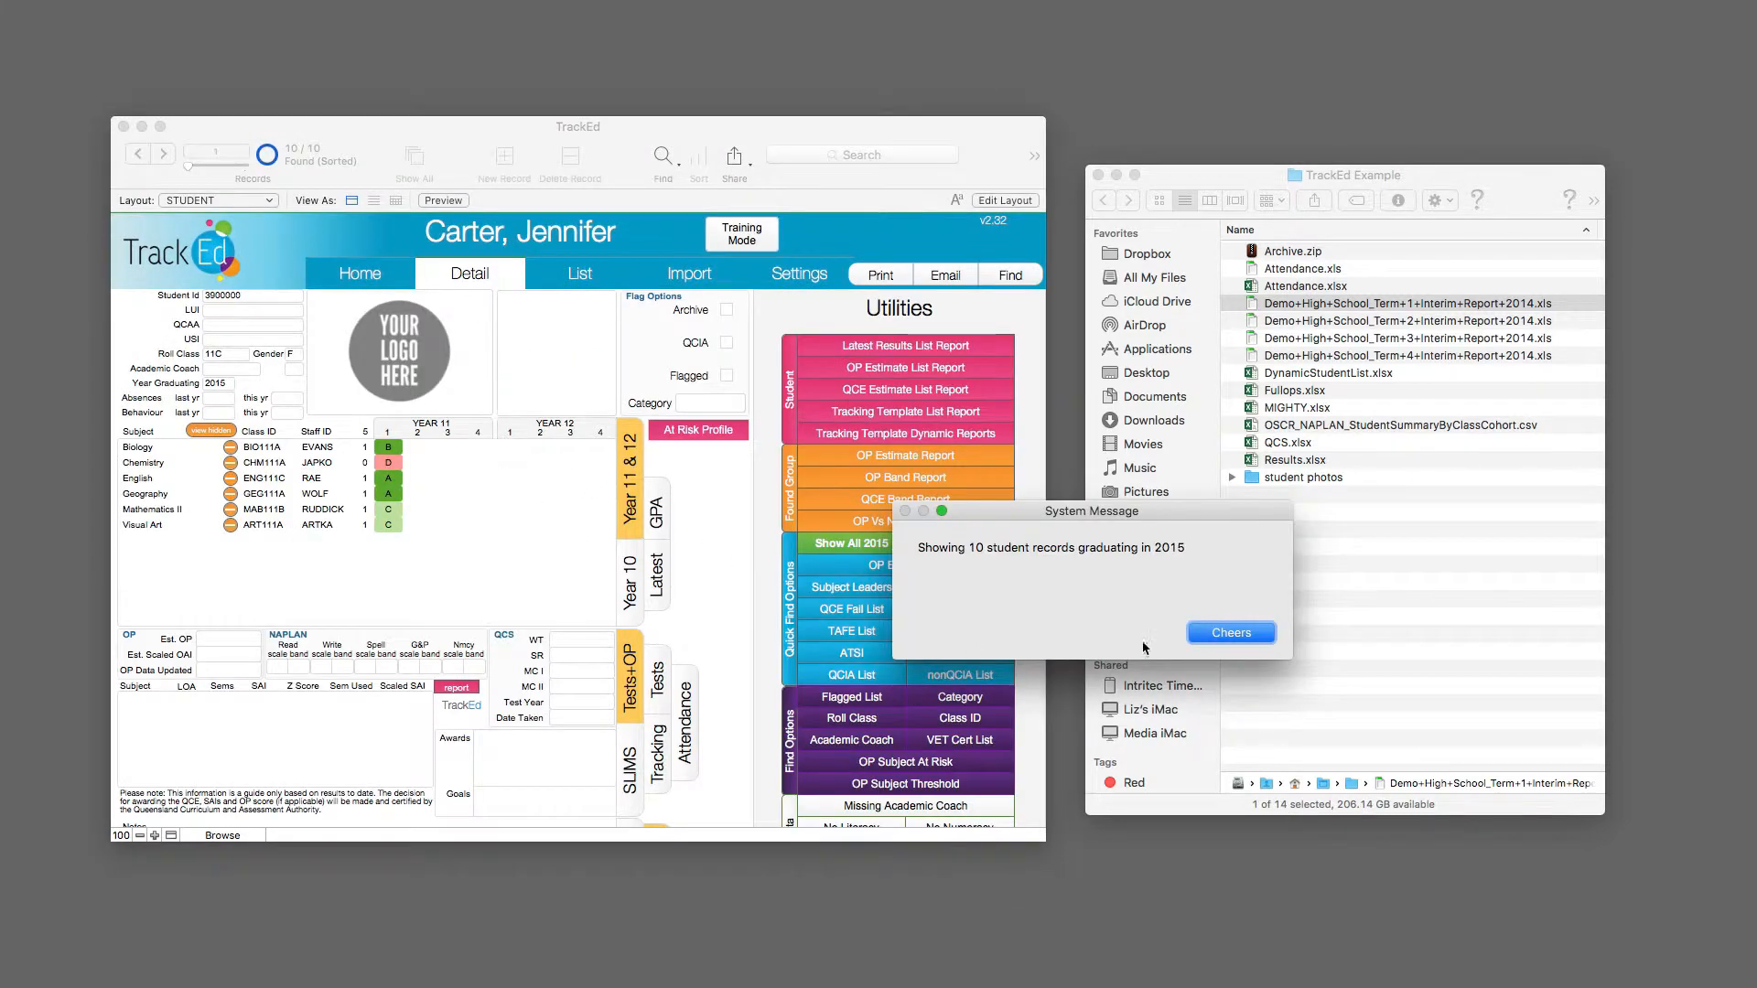
{"action": "left_click", "coordinate": [1231, 632]}
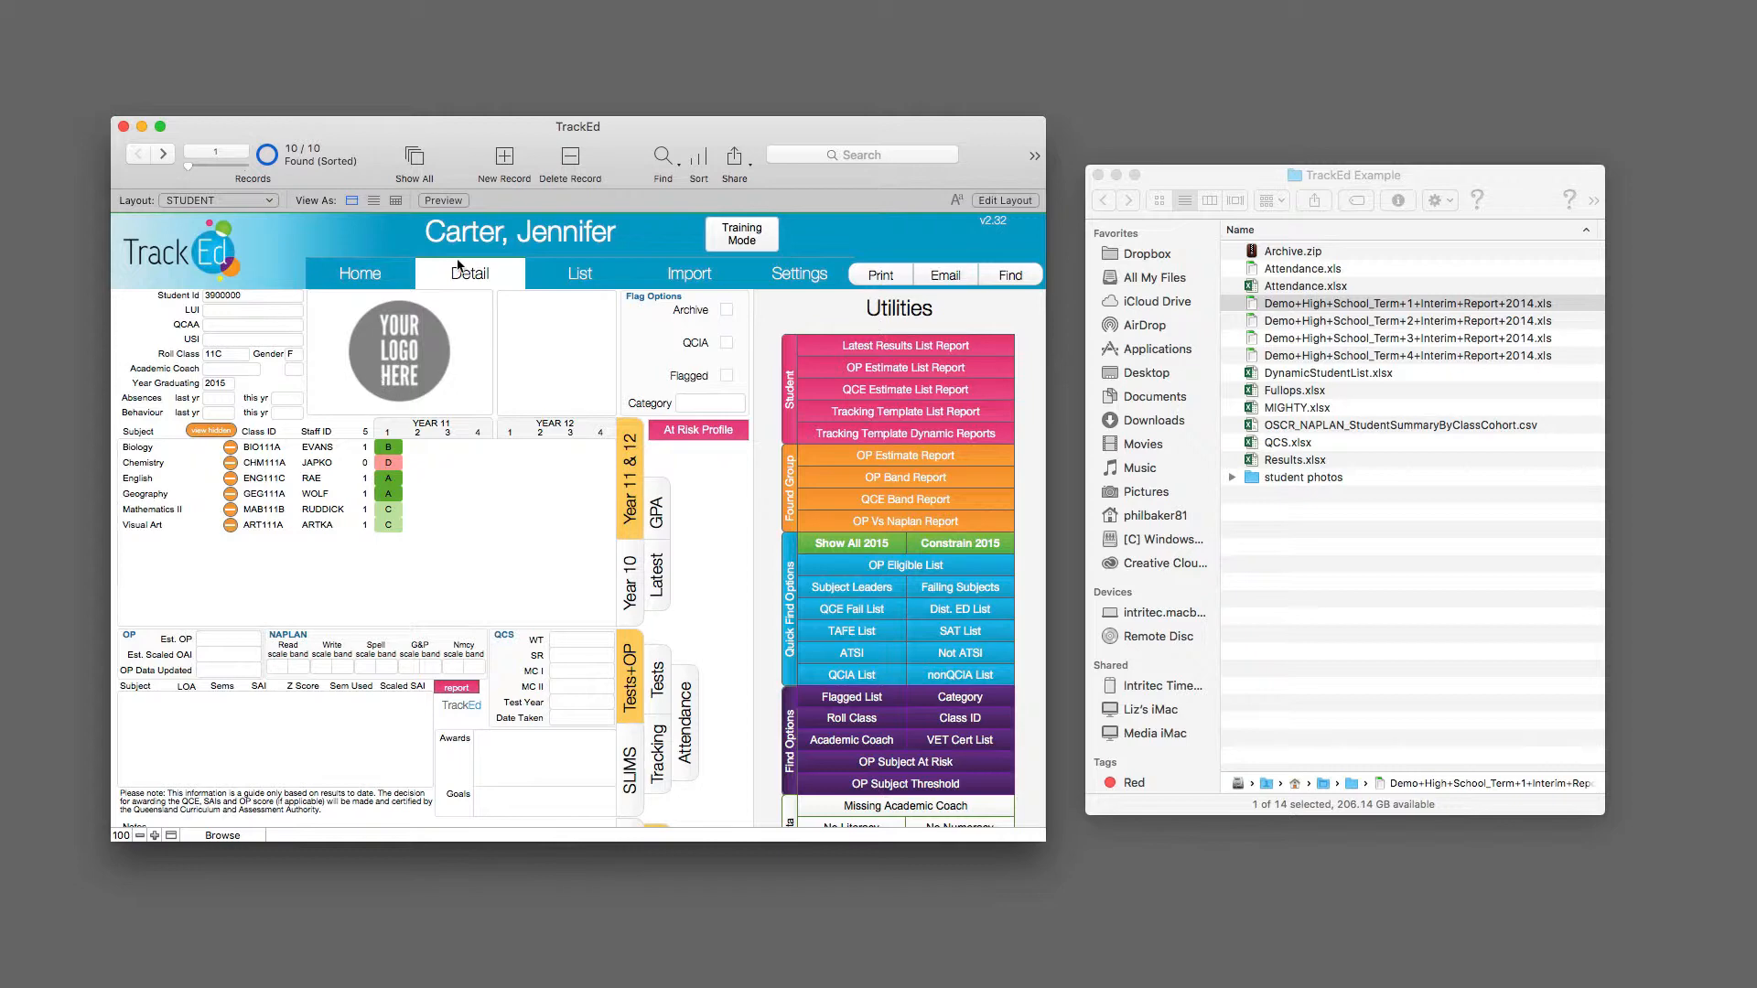
Step: Return to the import page and look through the term 2, 3 and 4 report files and DynamicStudentList.xlsx in the folder
{"action": "left_click", "coordinate": [701, 282]}
{"action": "left_click", "coordinate": [1301, 313]}
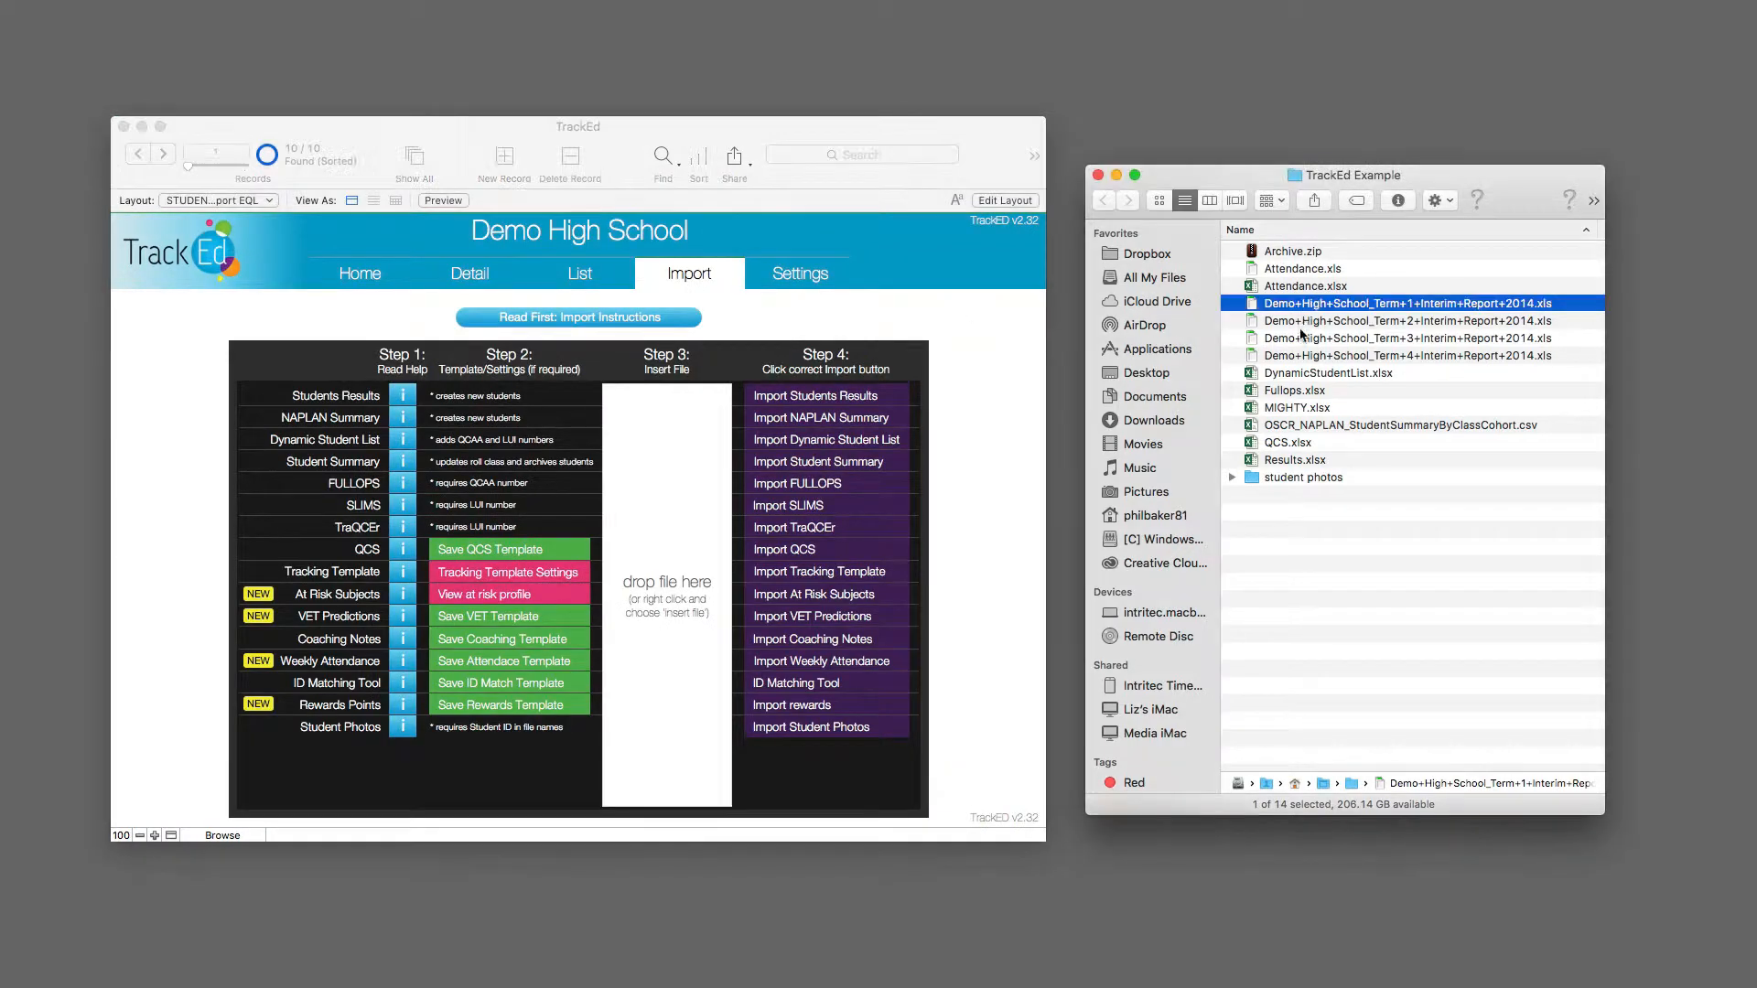
{"action": "left_click", "coordinate": [1300, 340]}
{"action": "left_click", "coordinate": [1296, 359]}
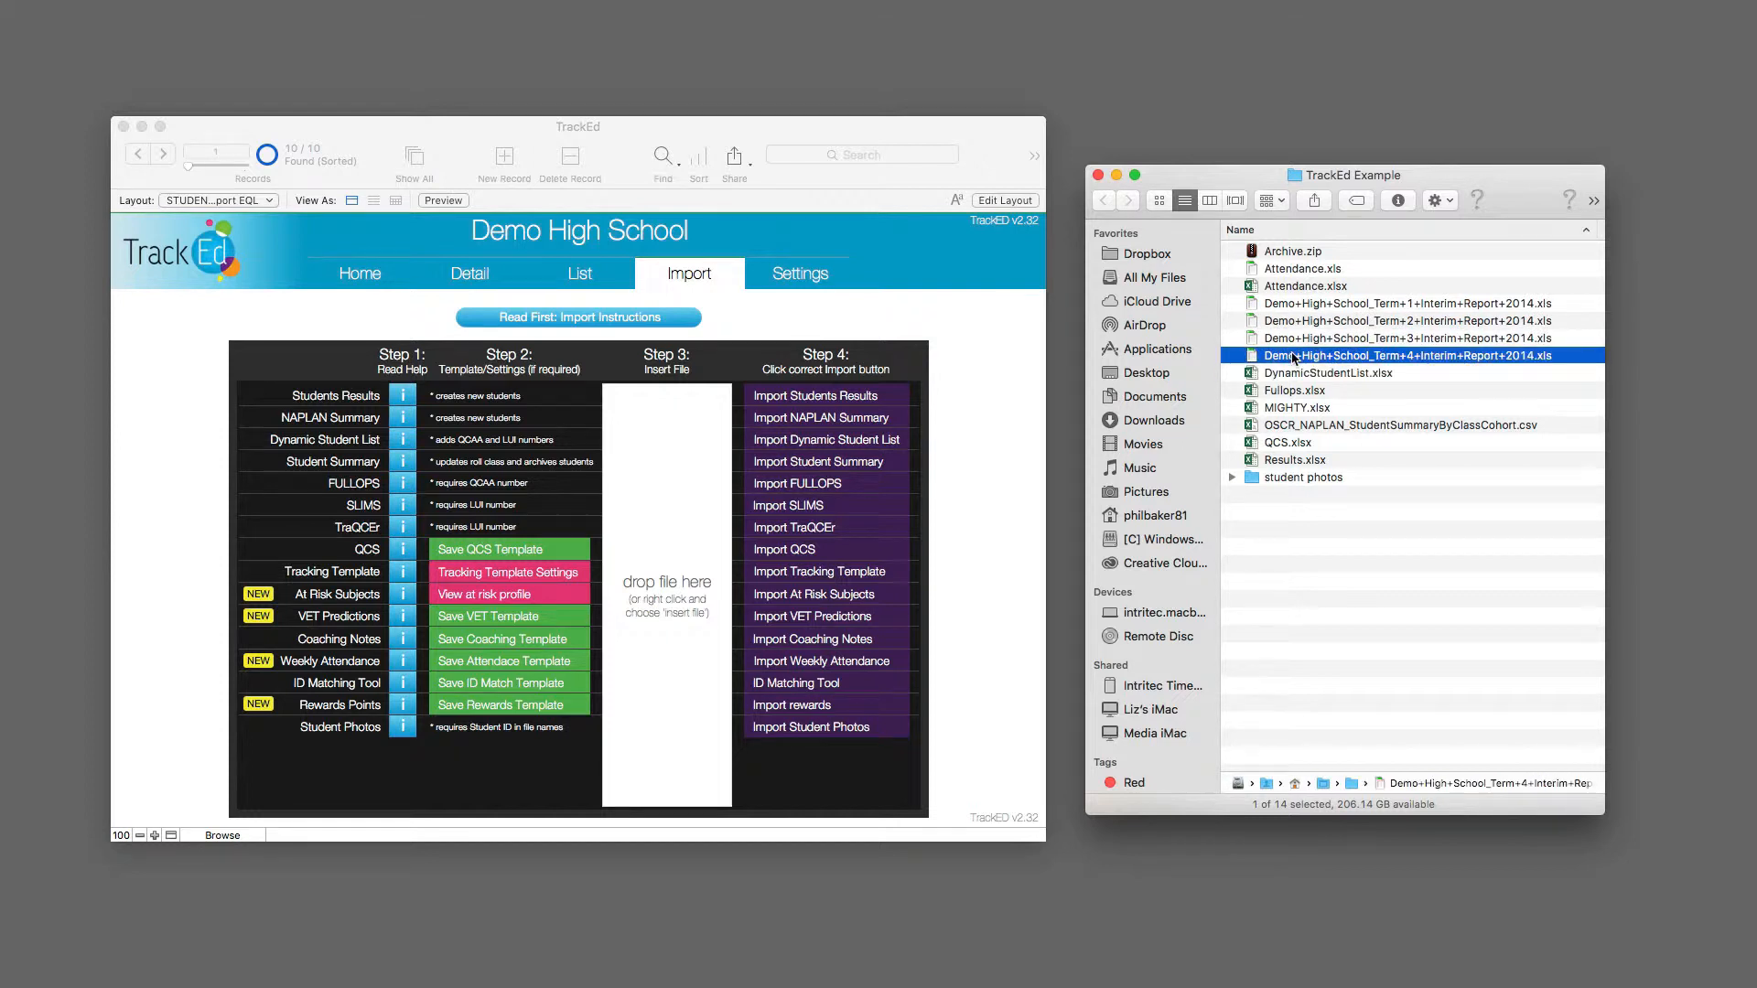
{"action": "left_click", "coordinate": [1311, 321]}
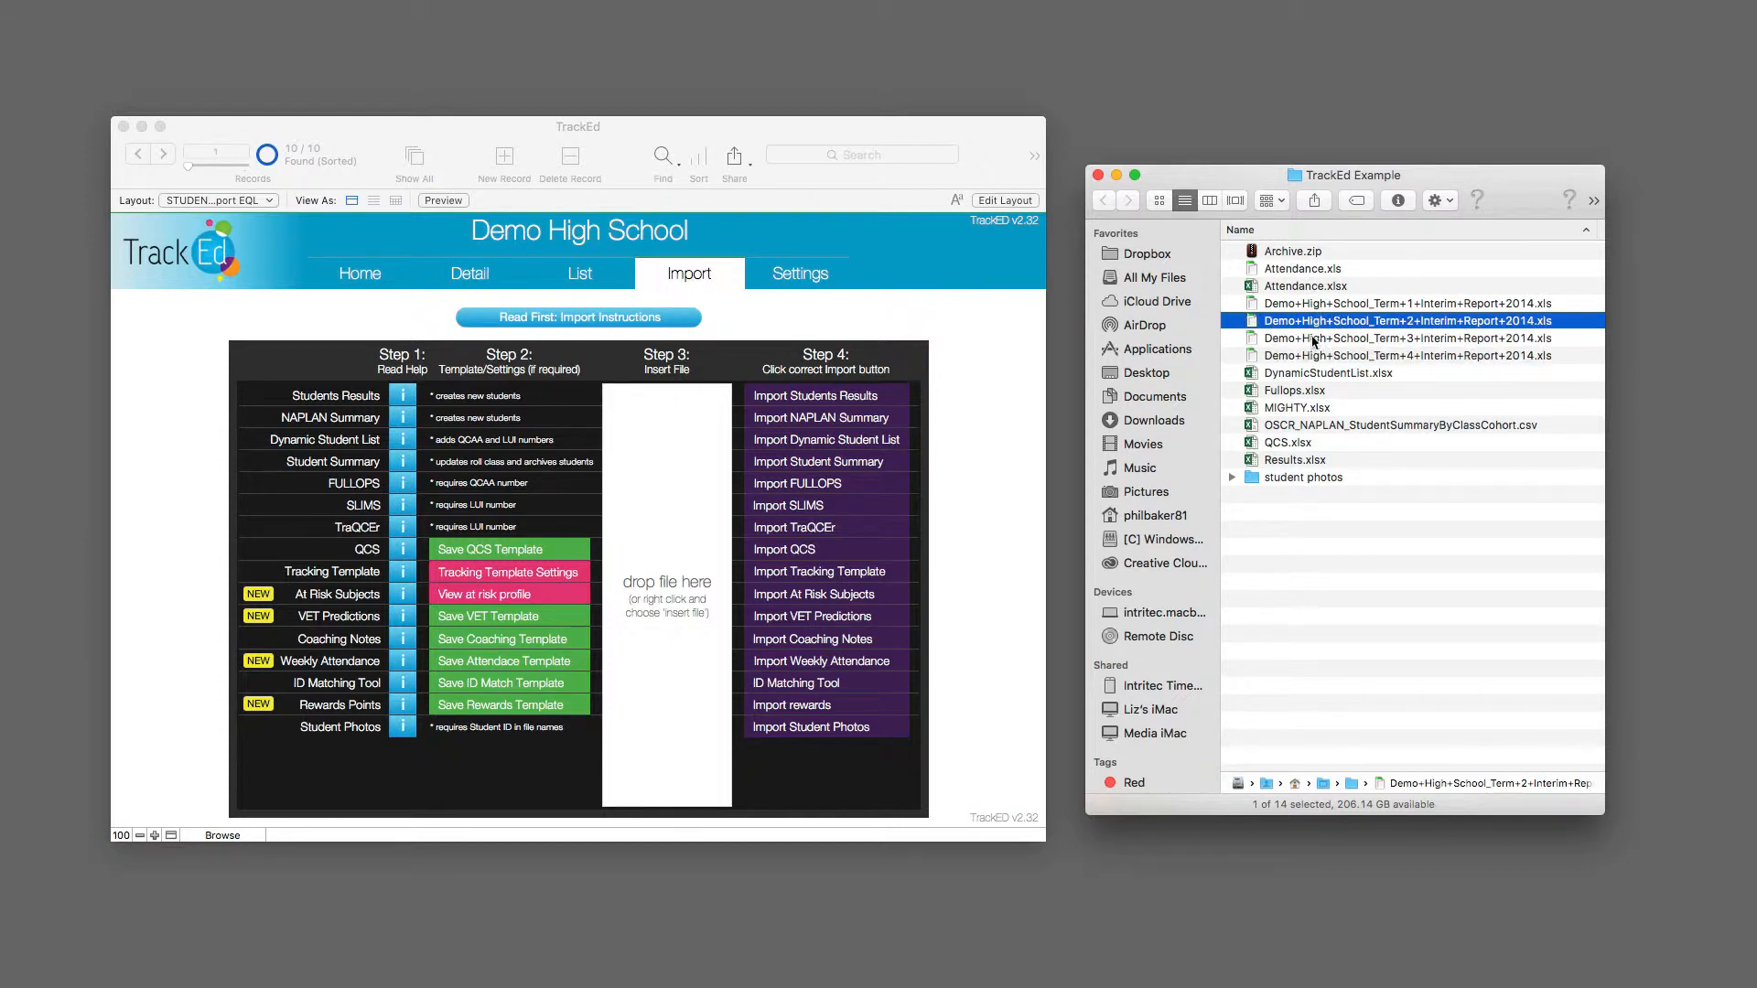
{"action": "left_click", "coordinate": [1312, 340]}
{"action": "left_click", "coordinate": [1312, 358]}
{"action": "left_click", "coordinate": [1307, 374]}
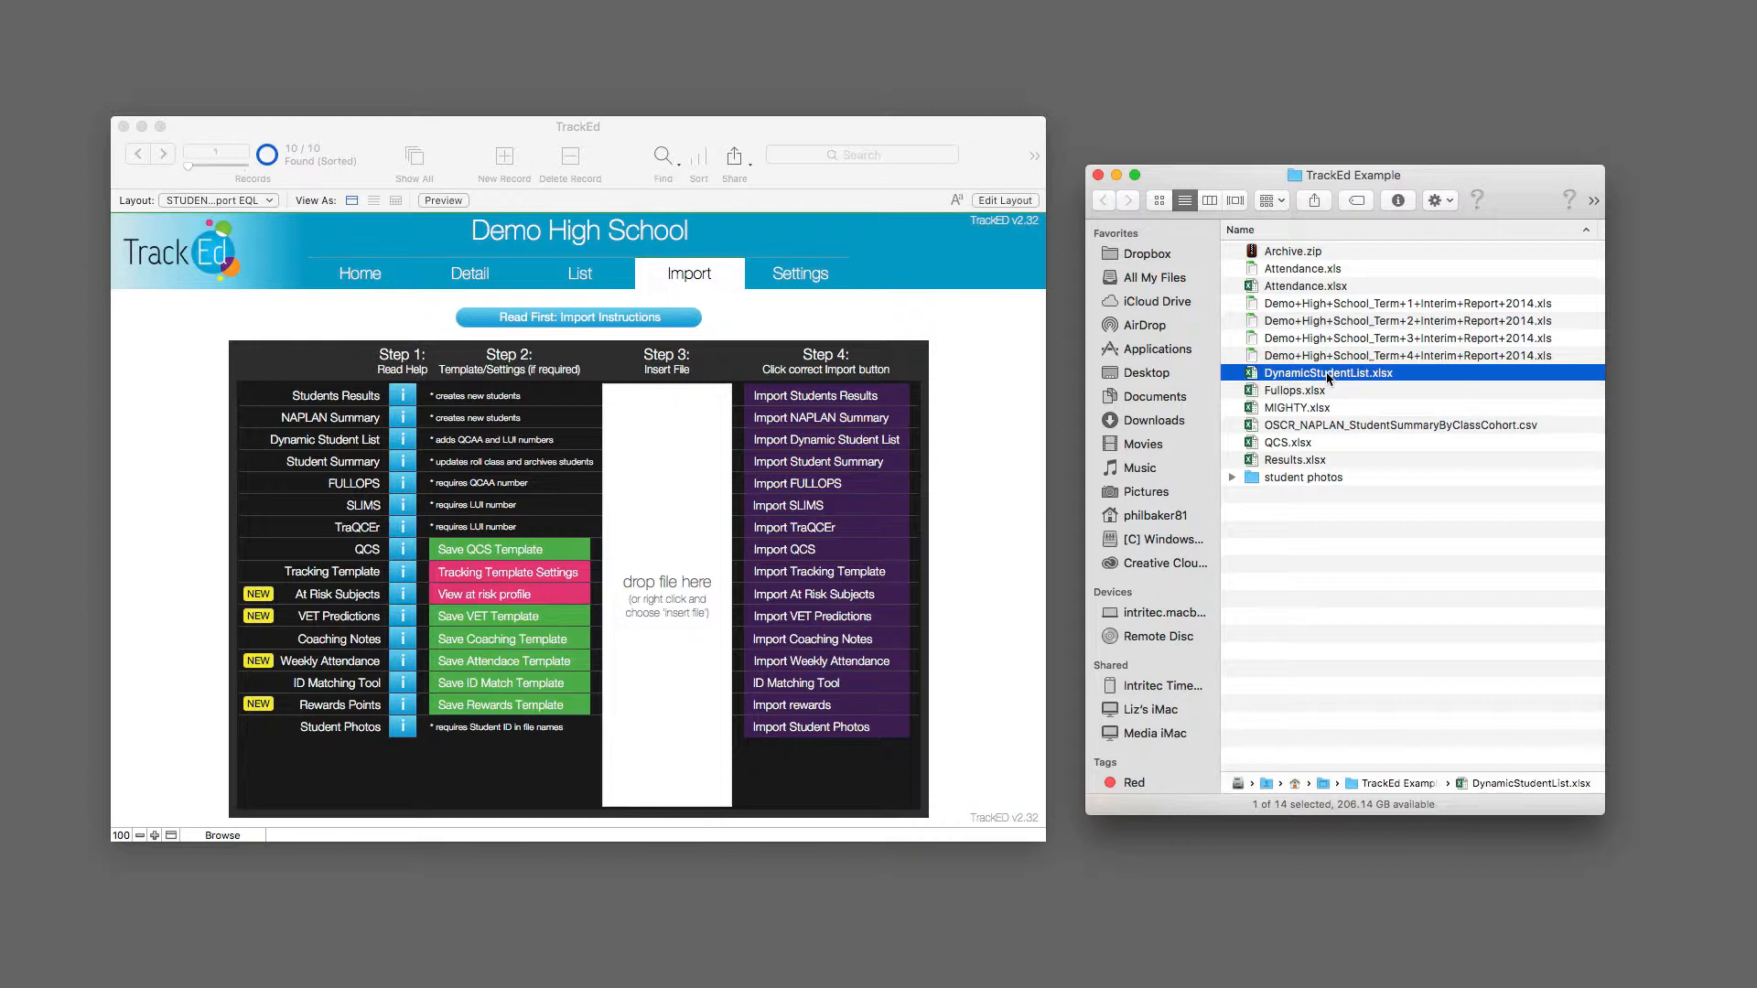
{"action": "left_click", "coordinate": [1329, 374]}
Step: Insert OSCR_NAPLAN_StudentSummaryByClassCohort.csv as the import file and import it as NAPLAN Summary data
{"action": "left_click", "coordinate": [1342, 427]}
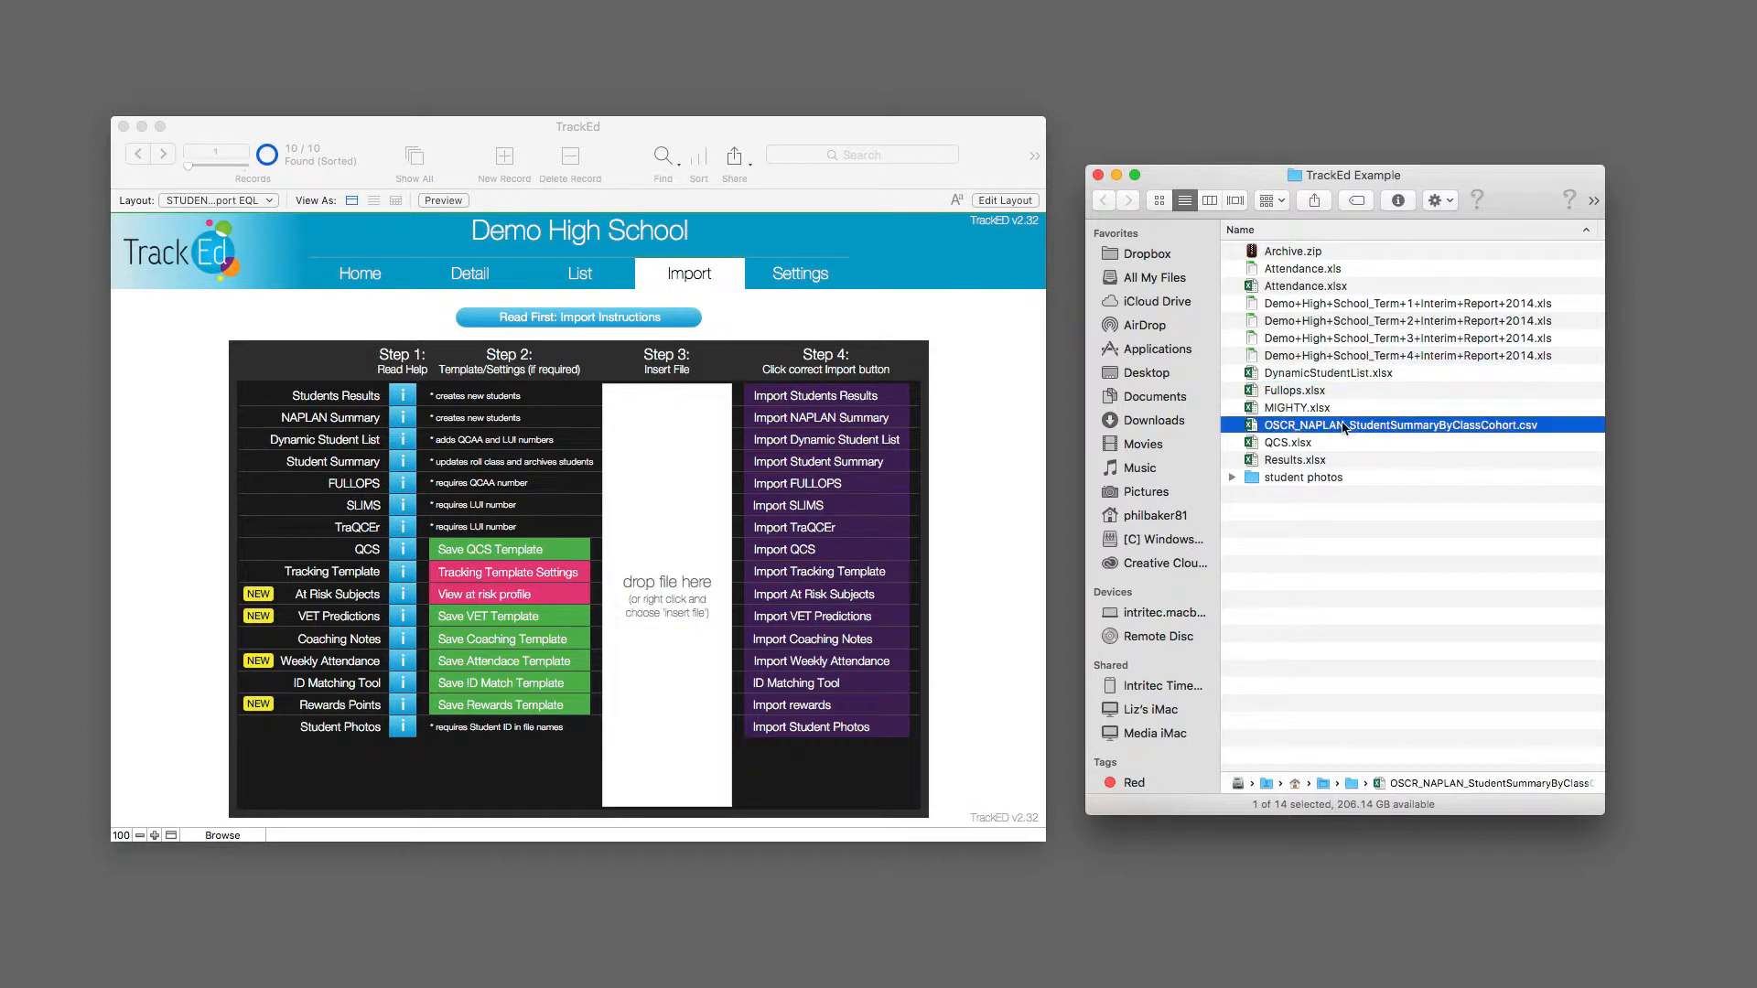
{"action": "left_click_drag", "start_coordinate": [1344, 429], "coordinate": [667, 549]}
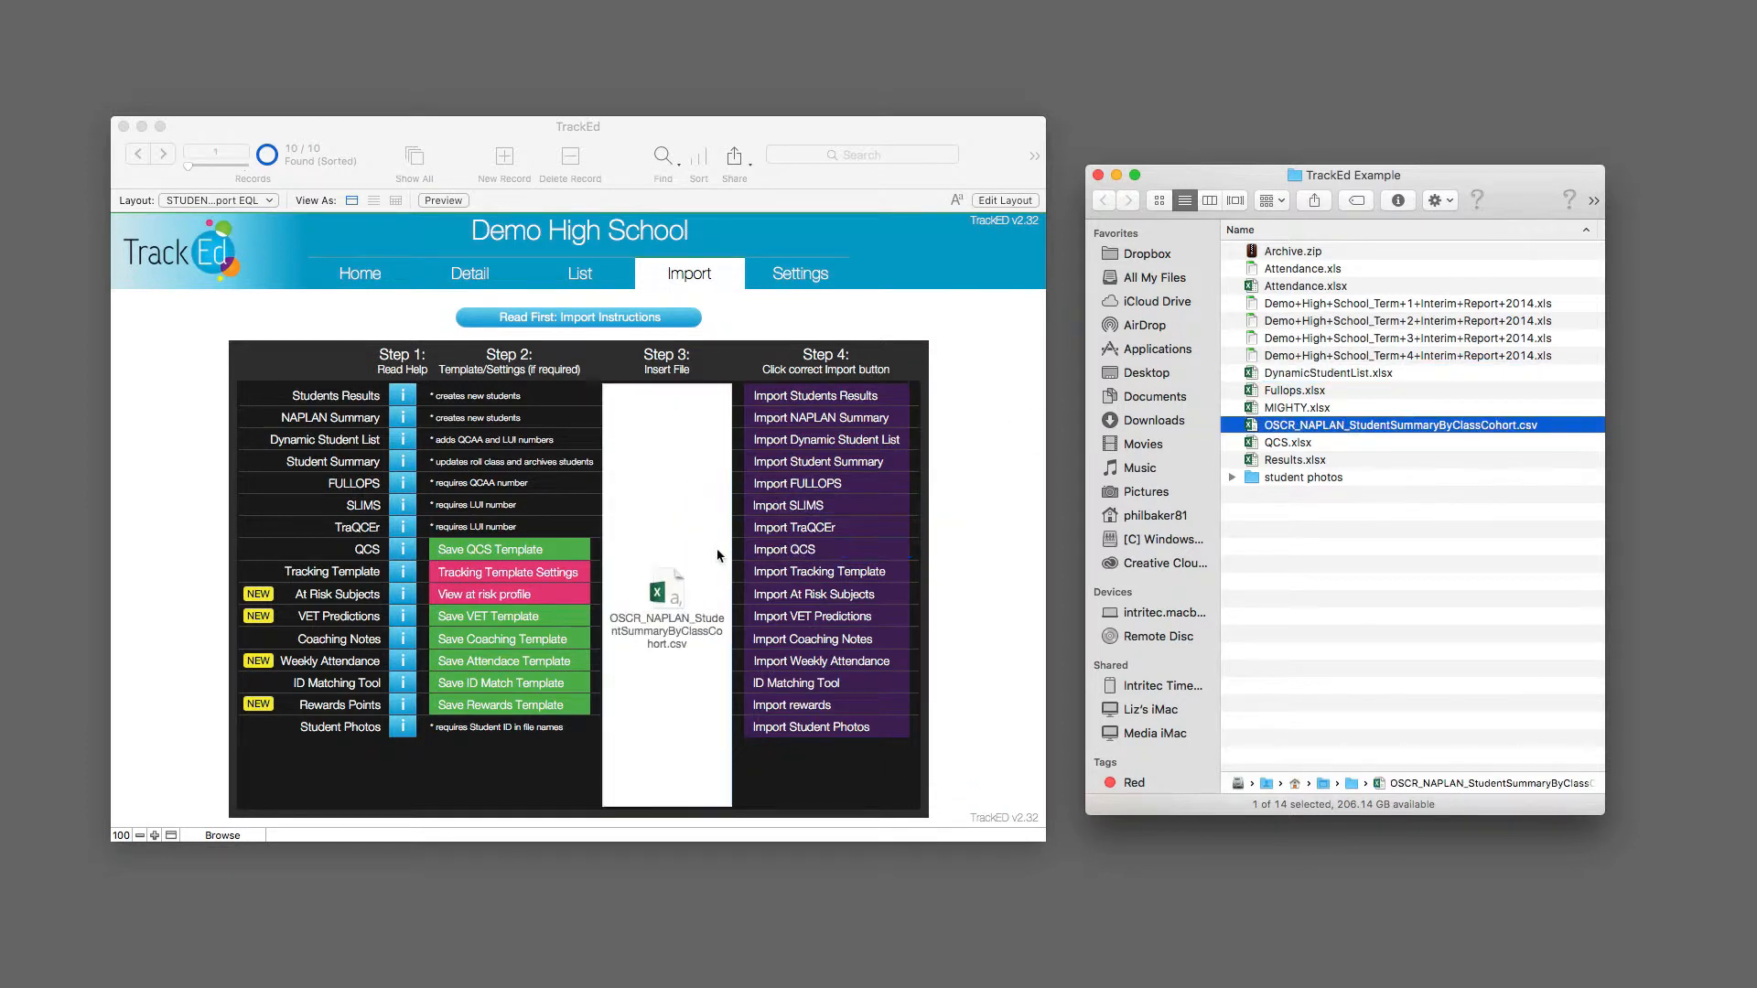
{"action": "left_click", "coordinate": [831, 423]}
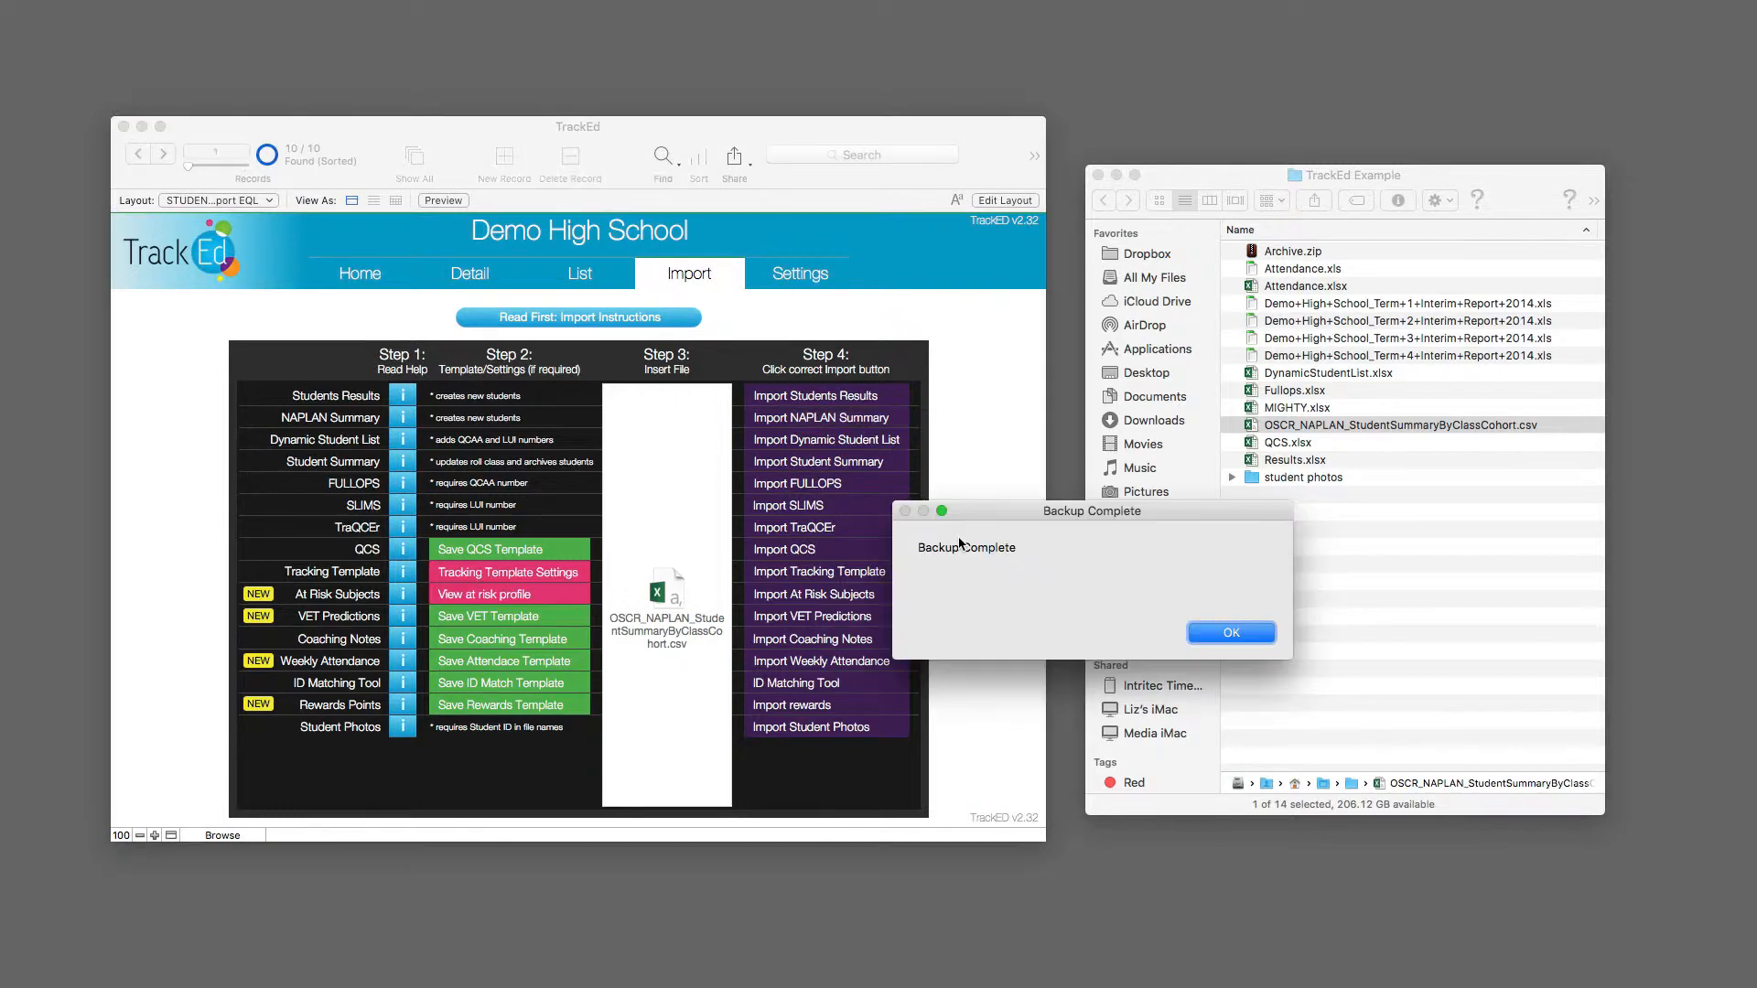
{"action": "left_click", "coordinate": [1246, 633]}
{"action": "left_click", "coordinate": [1232, 634]}
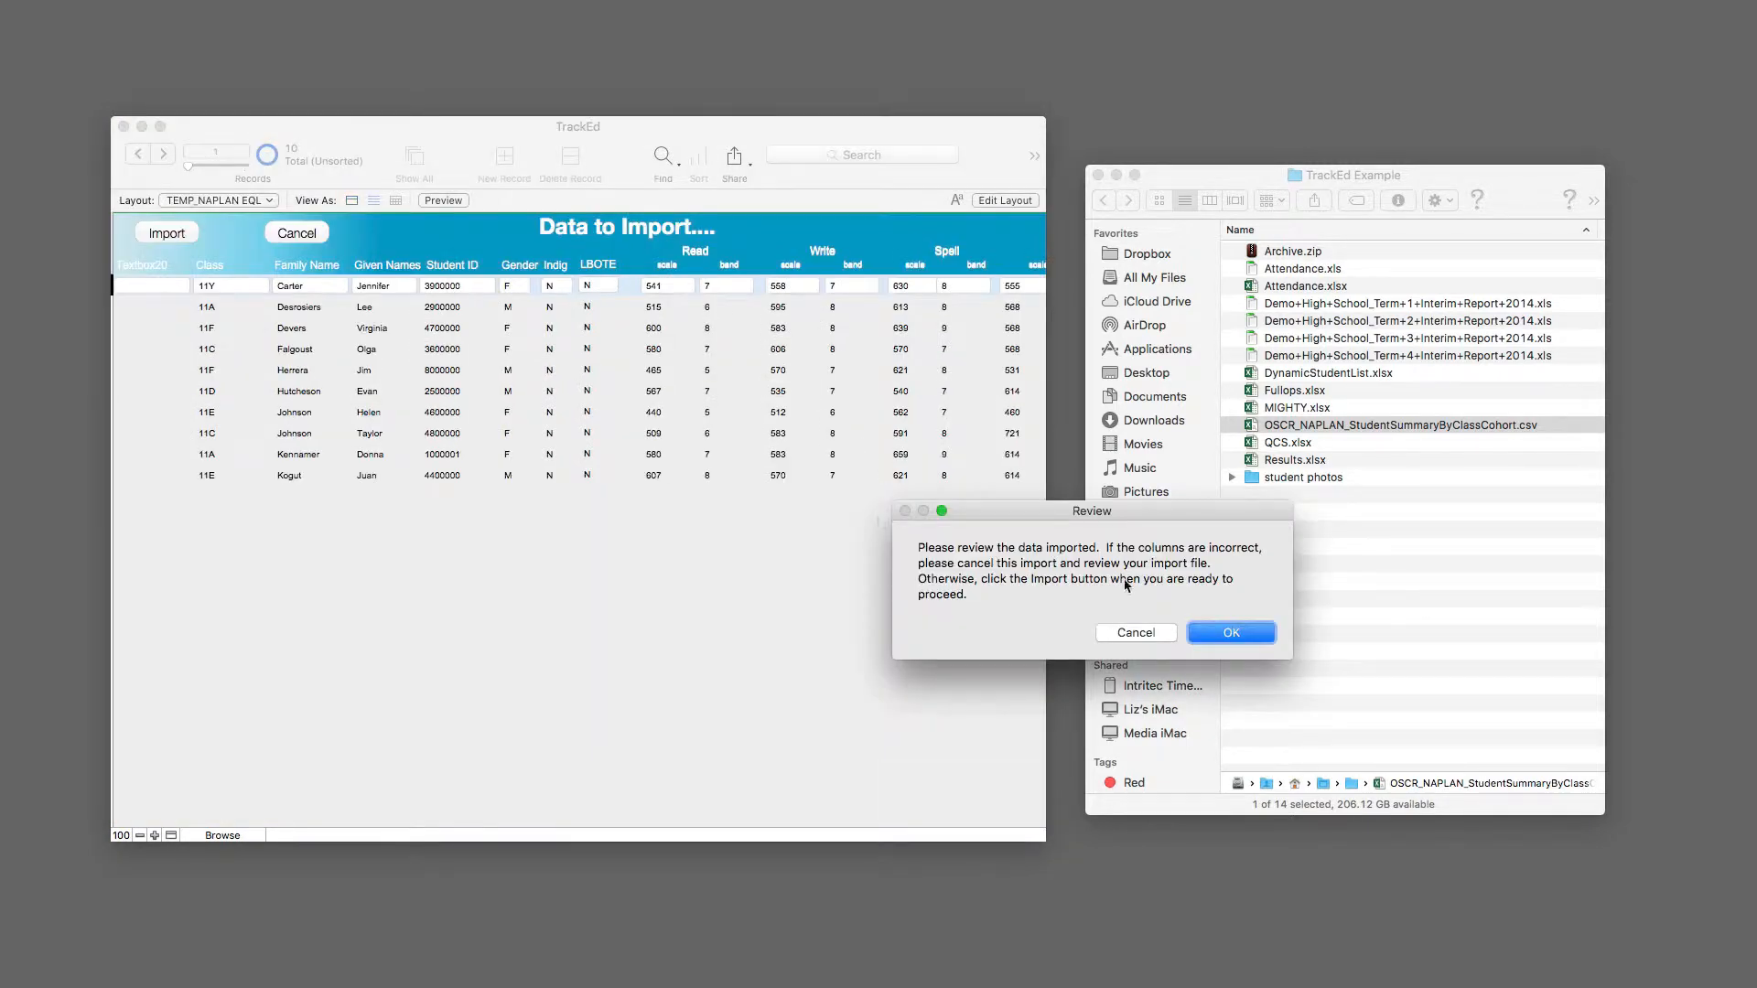
{"action": "left_click", "coordinate": [1231, 633]}
{"action": "left_click", "coordinate": [165, 234]}
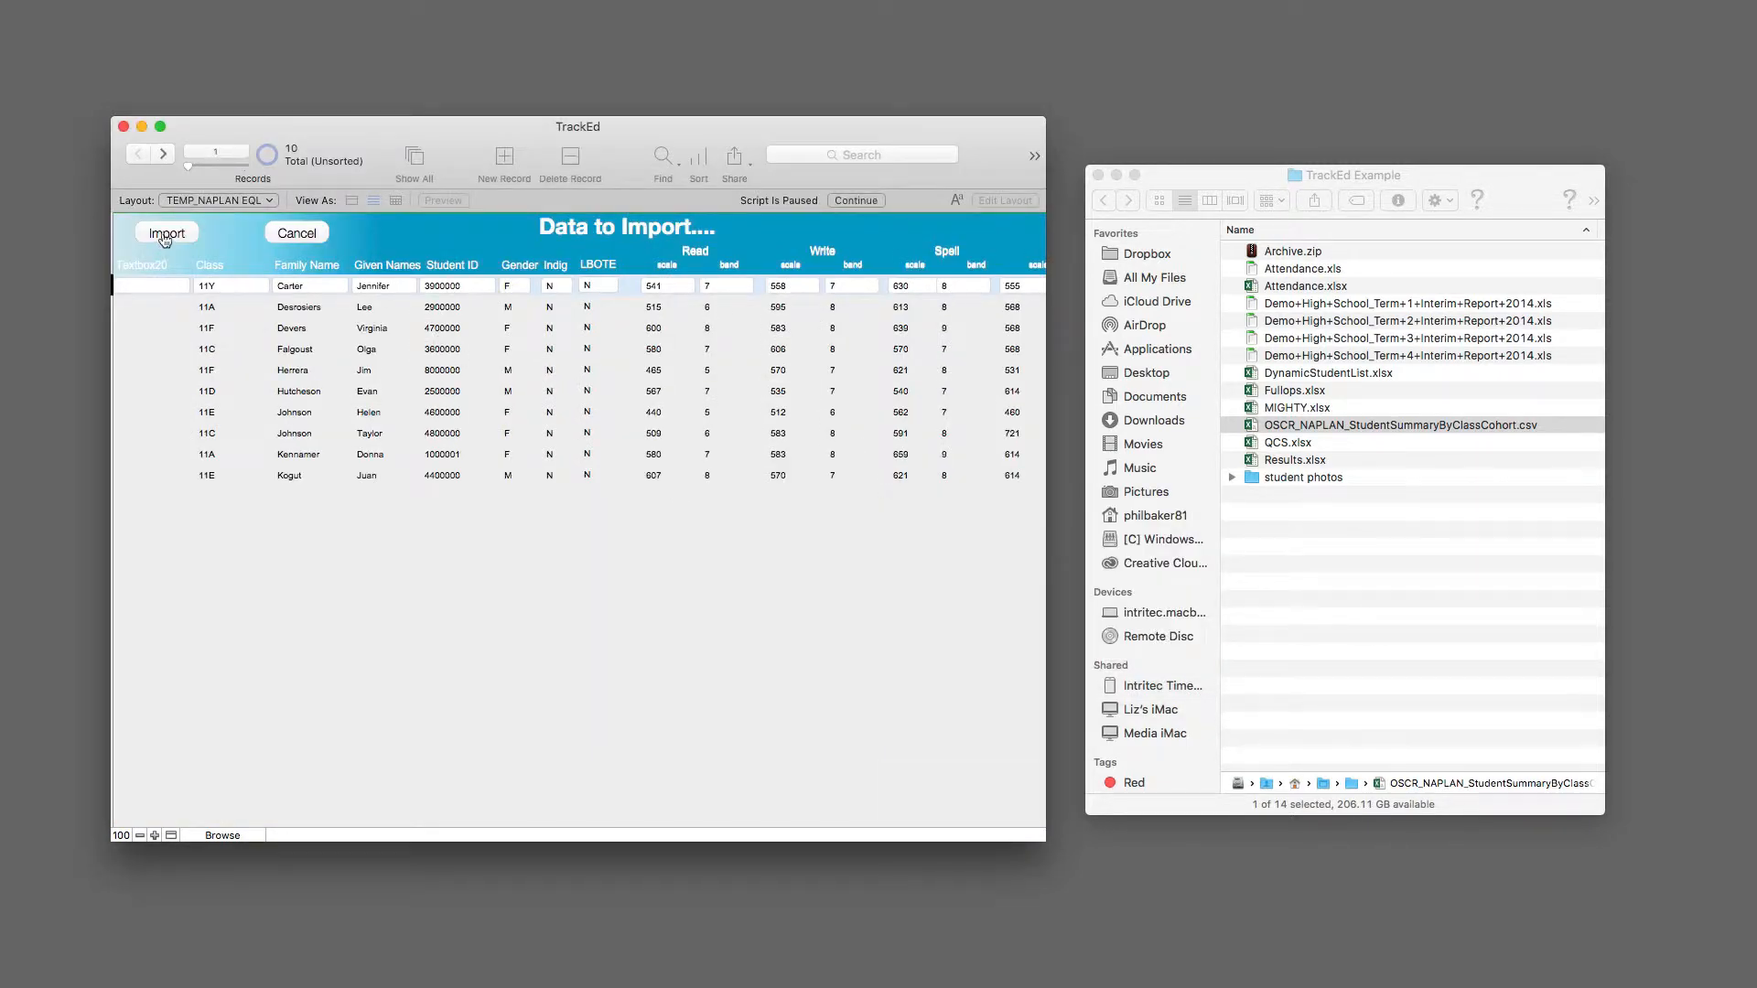
Step: Acknowledge the finished NAPLAN import and show the records of students graduating in 2015
{"action": "left_click", "coordinate": [1231, 634]}
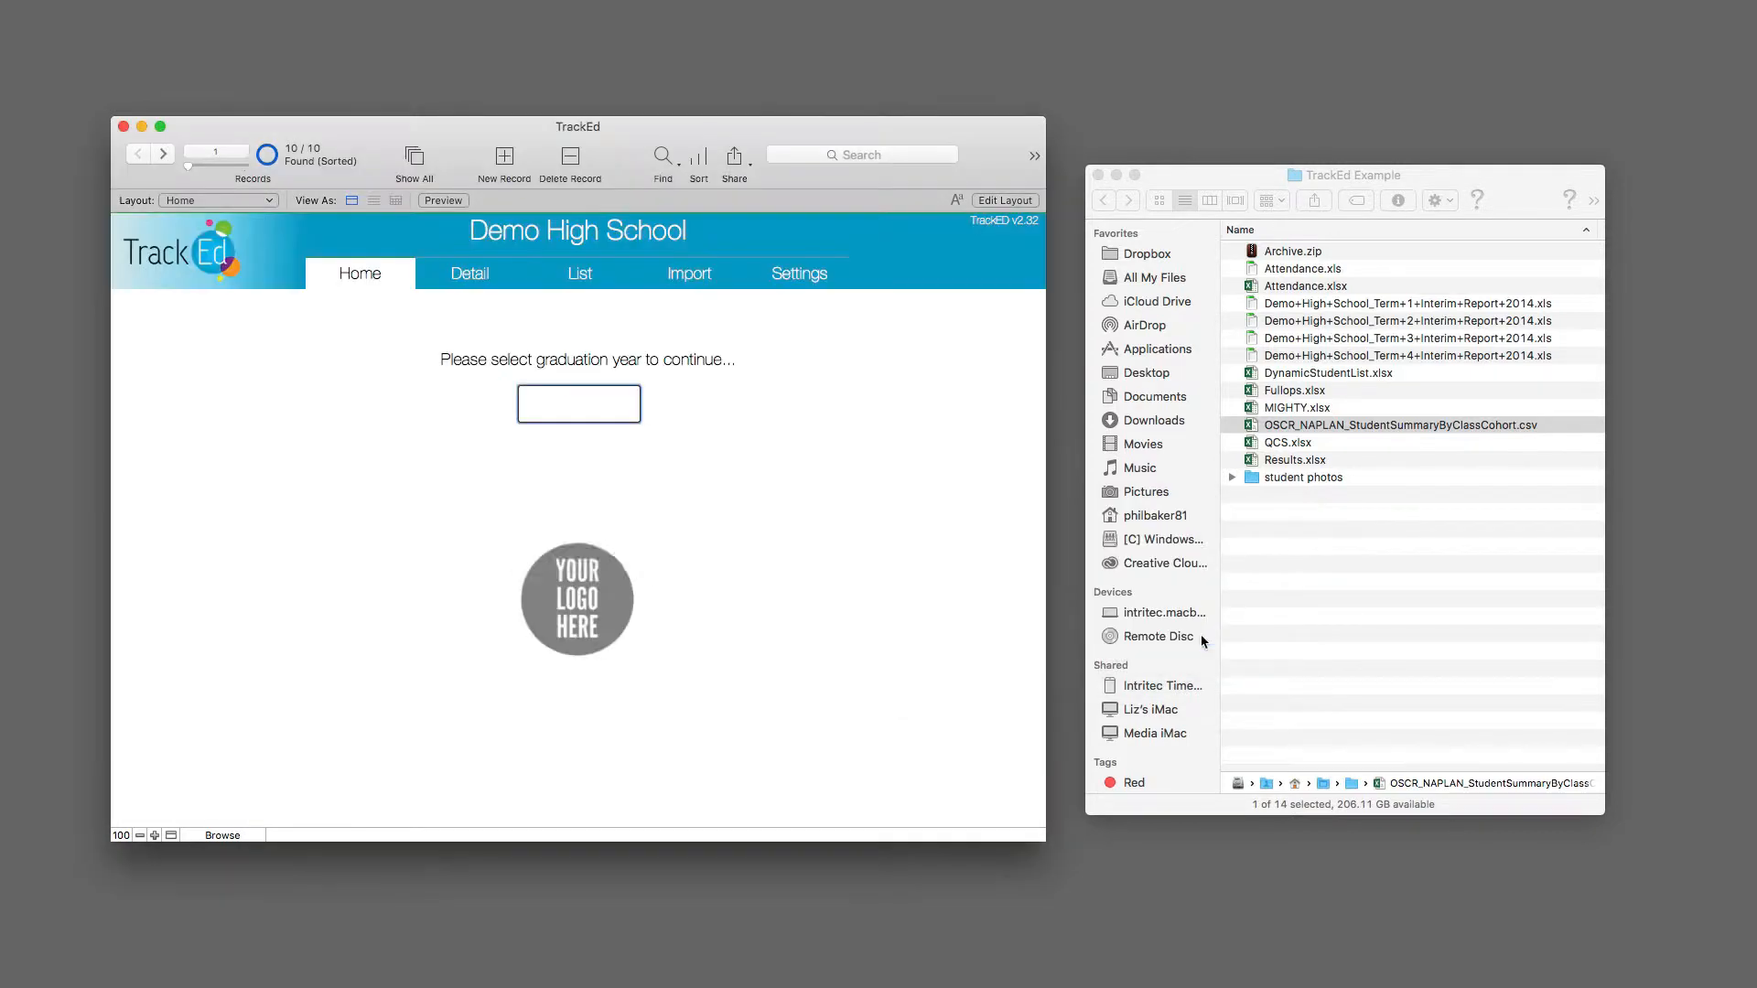
{"action": "left_click", "coordinate": [590, 447]}
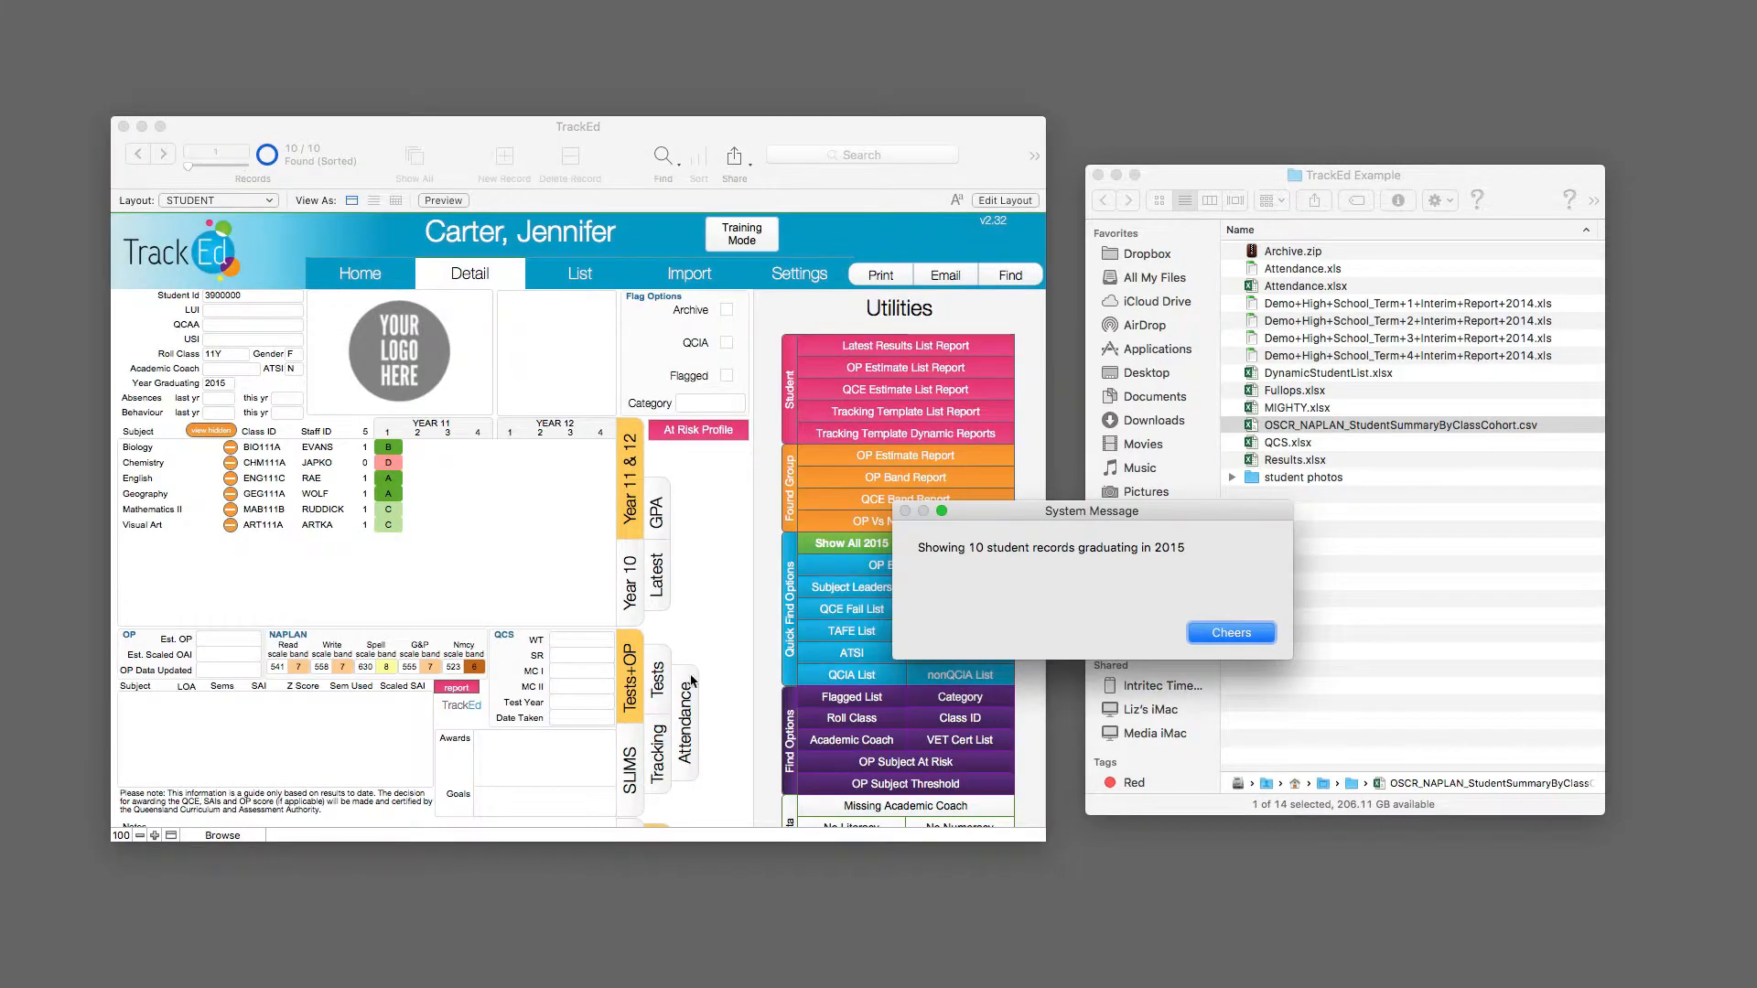
{"action": "left_click", "coordinate": [1231, 634]}
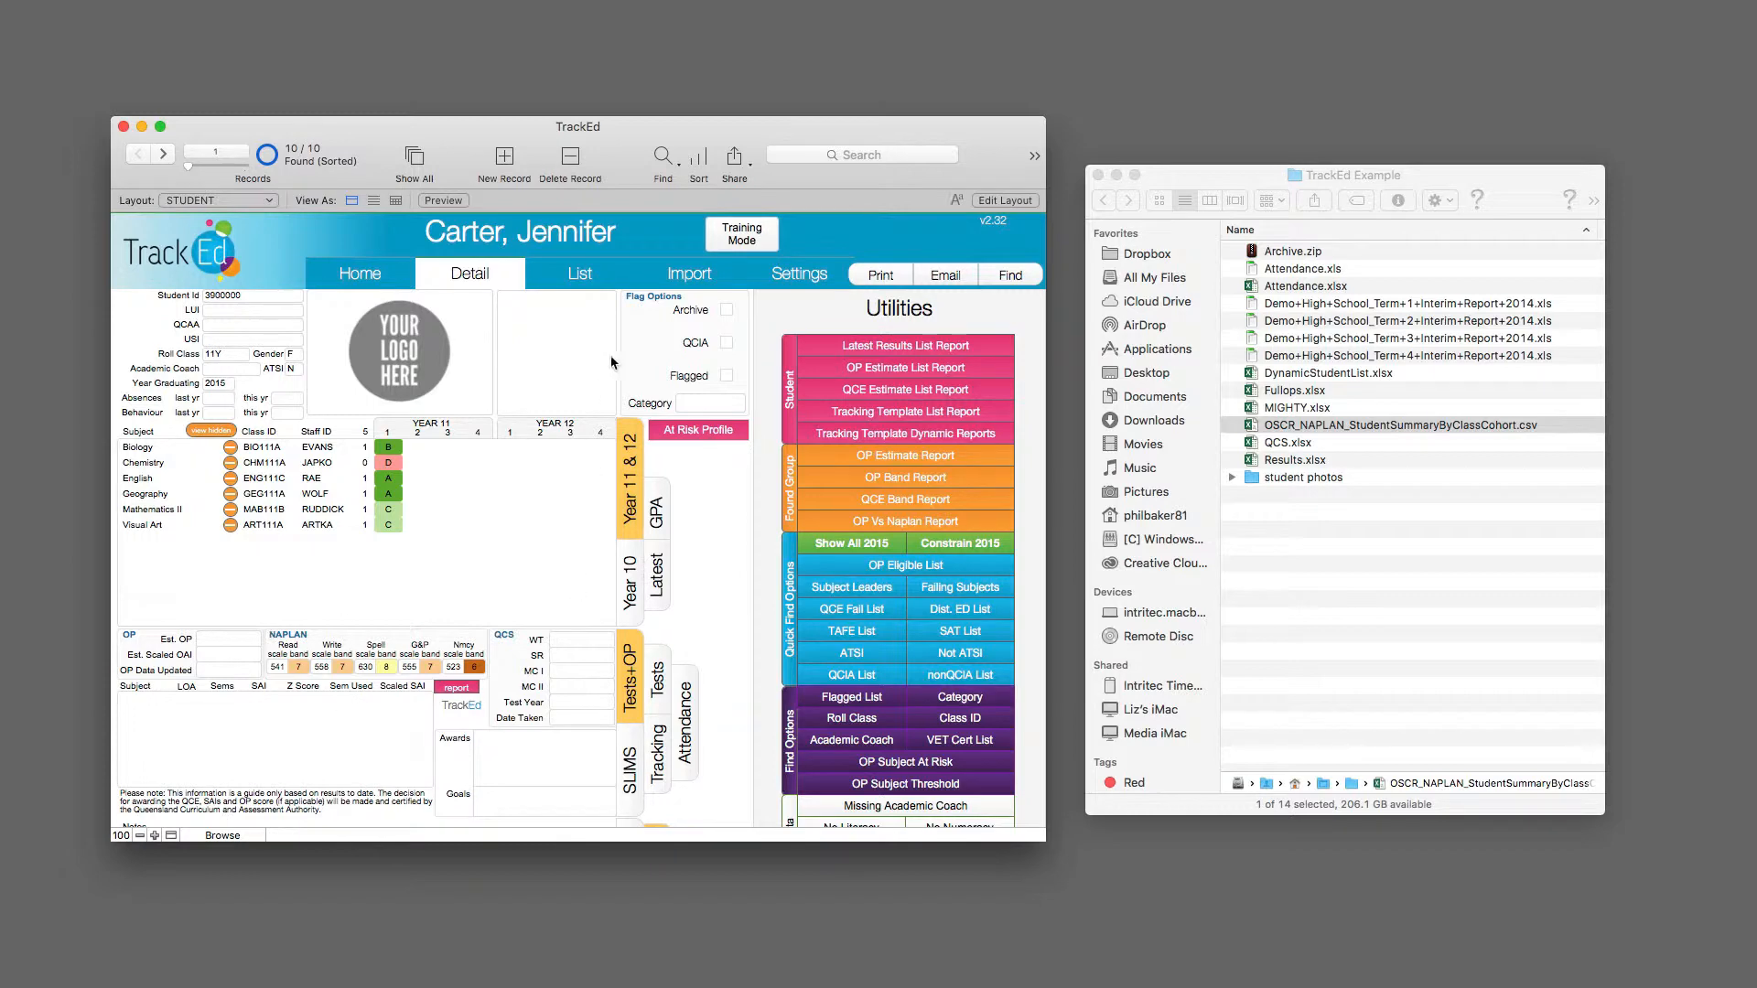
Step: Return to the import page and insert DynamicStudentList.xlsx as the file to import
{"action": "left_click", "coordinate": [691, 274]}
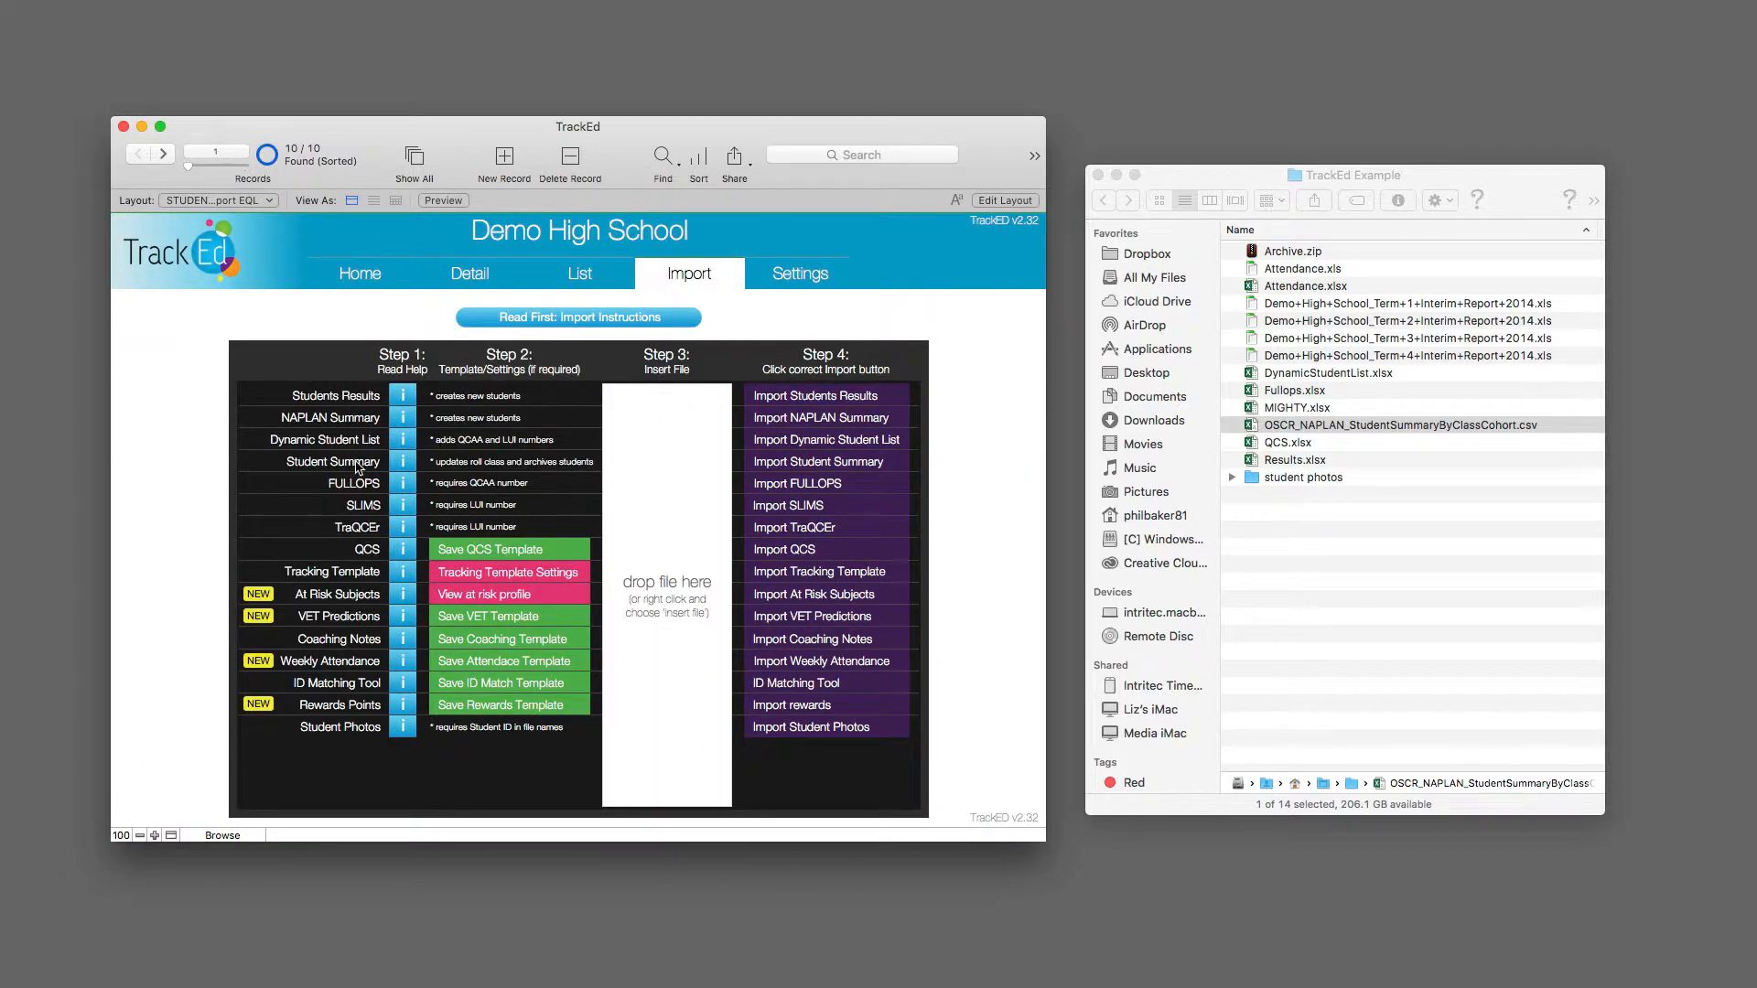
{"action": "left_click", "coordinate": [1321, 377]}
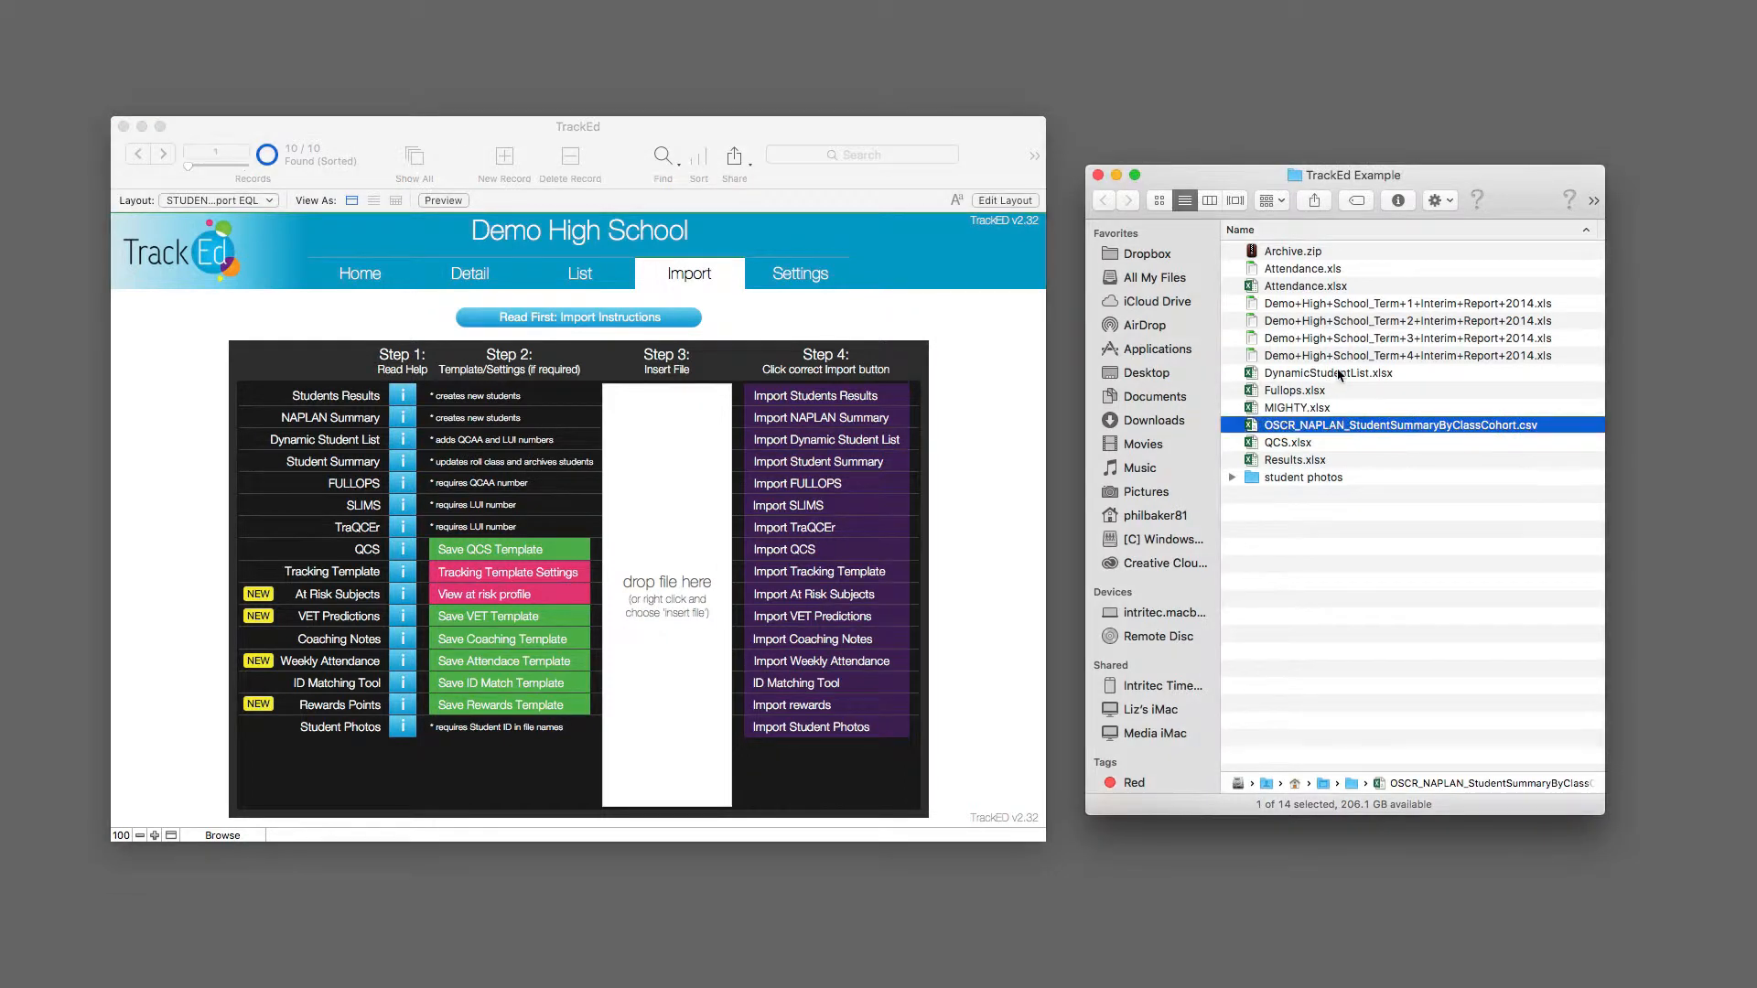
{"action": "left_click_drag", "start_coordinate": [1322, 377], "coordinate": [562, 529]}
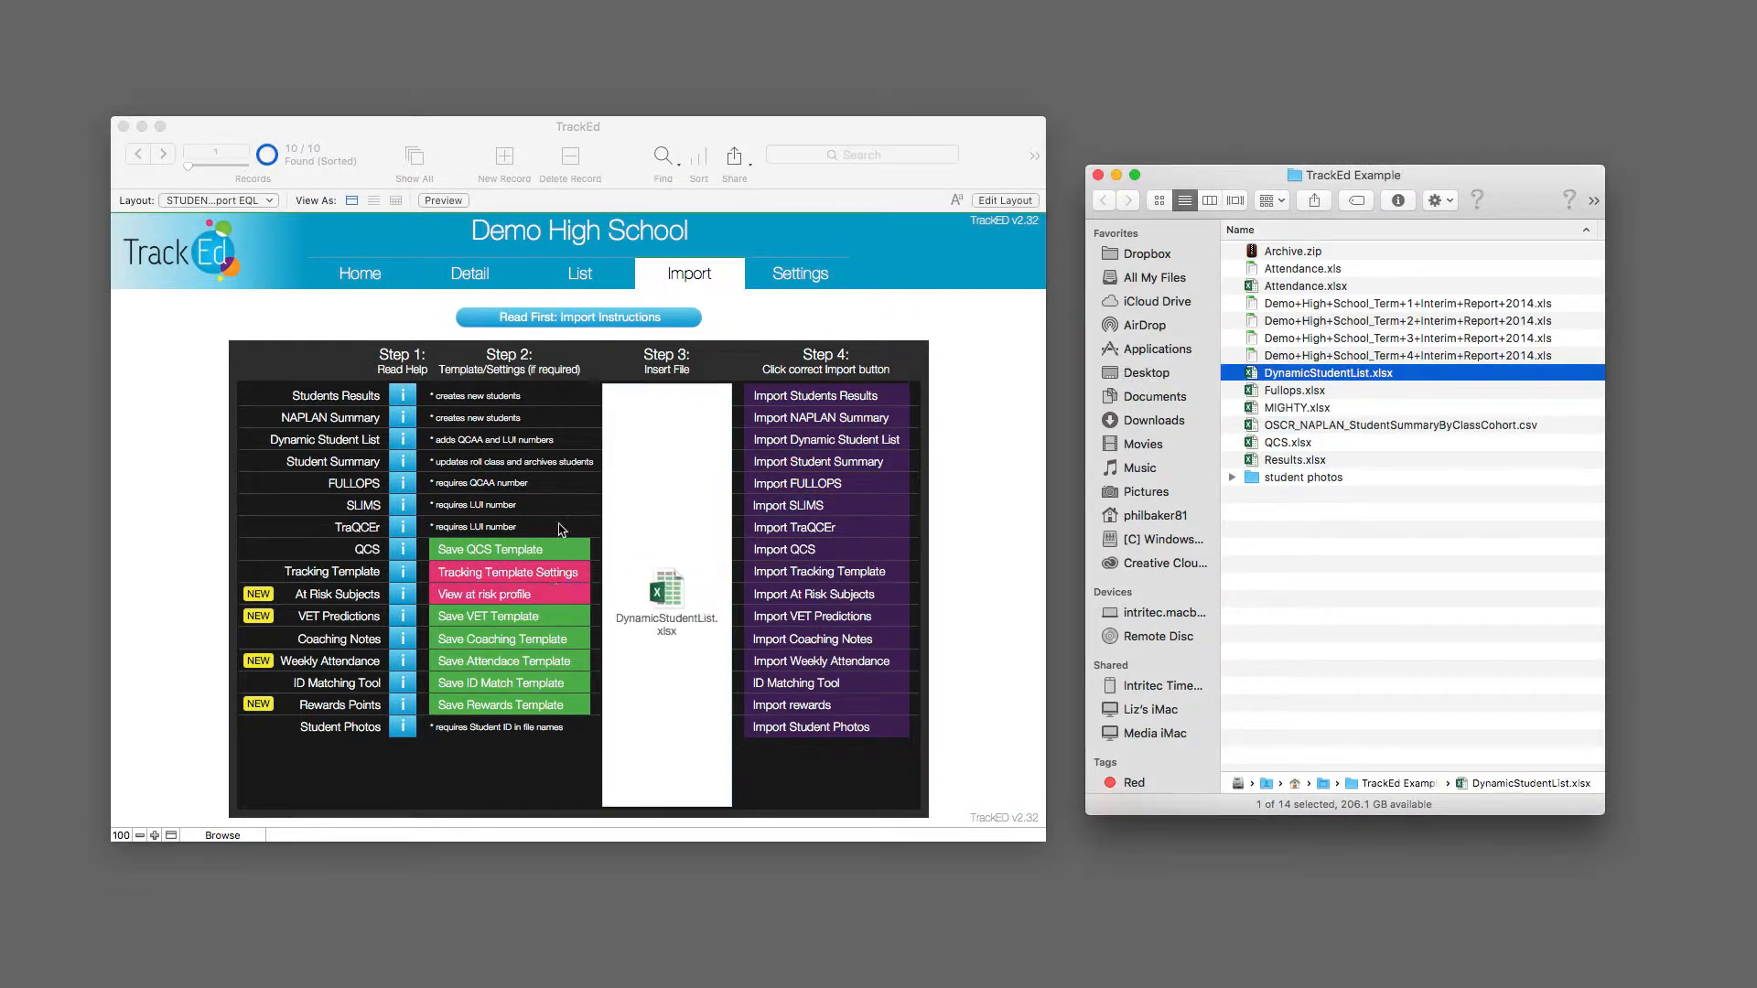
Step: Import the inserted DynamicStudentList.xlsx as Dynamic Student List data, accepting the backup and the data review
{"action": "left_click", "coordinate": [816, 441]}
{"action": "left_click", "coordinate": [1209, 632]}
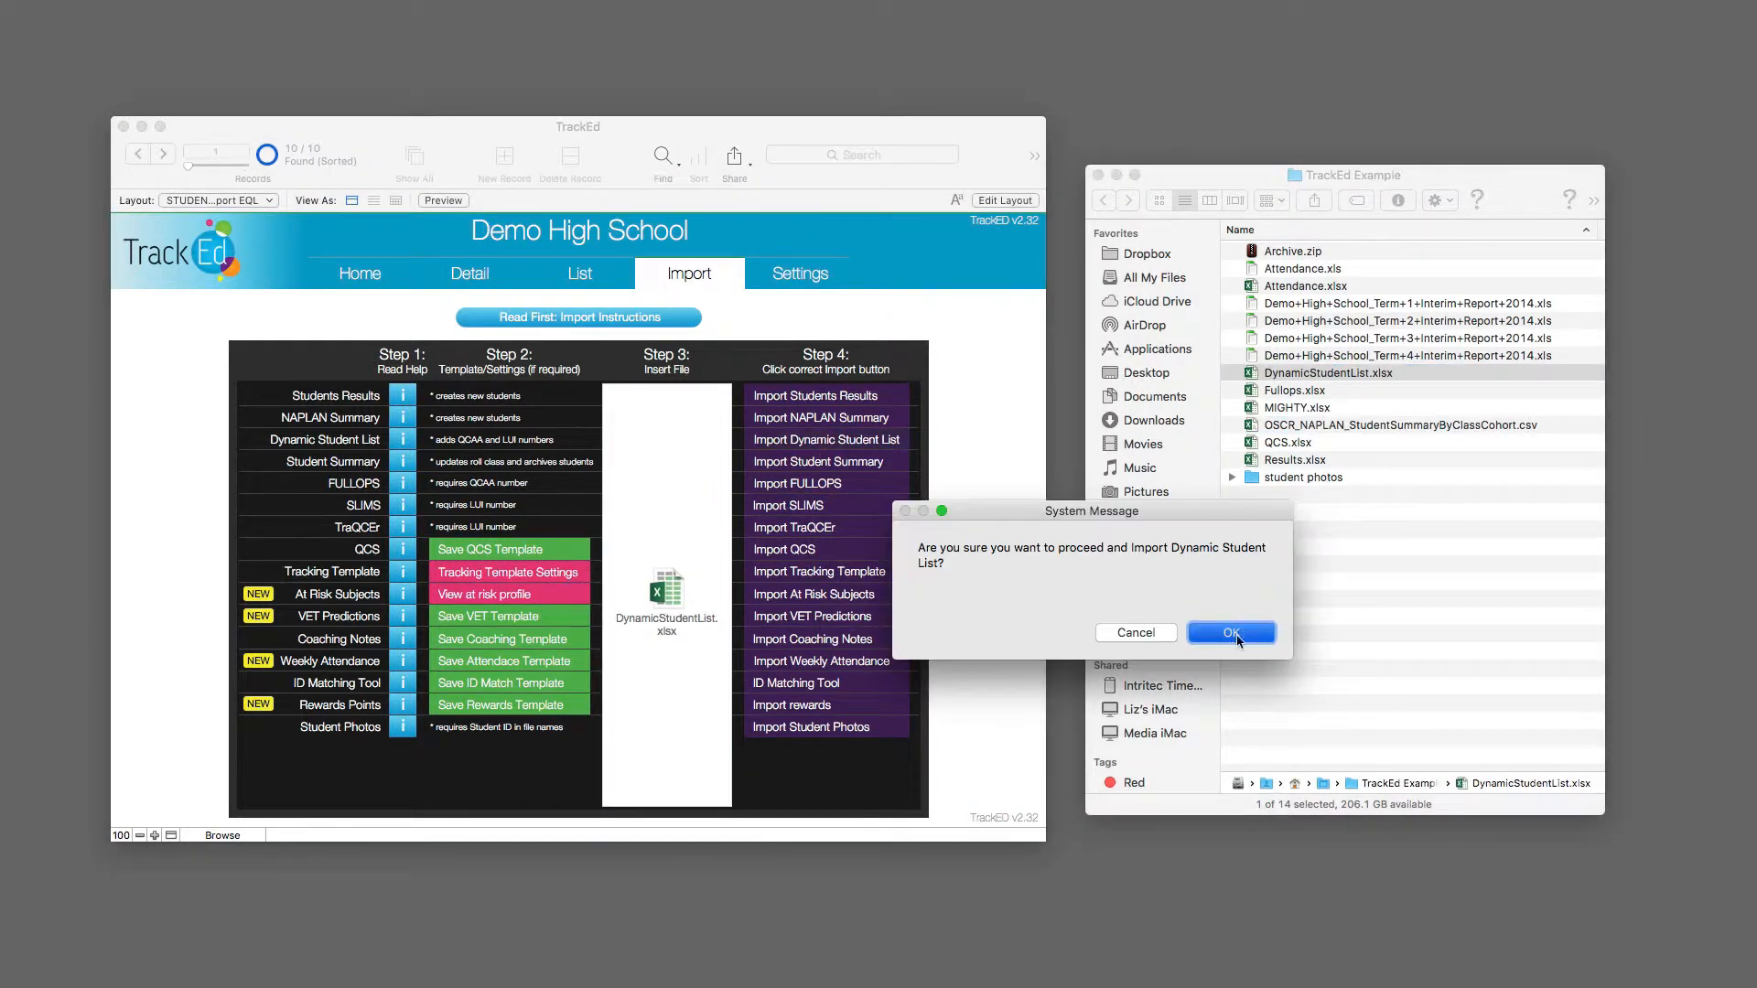
{"action": "left_click", "coordinate": [1190, 632]}
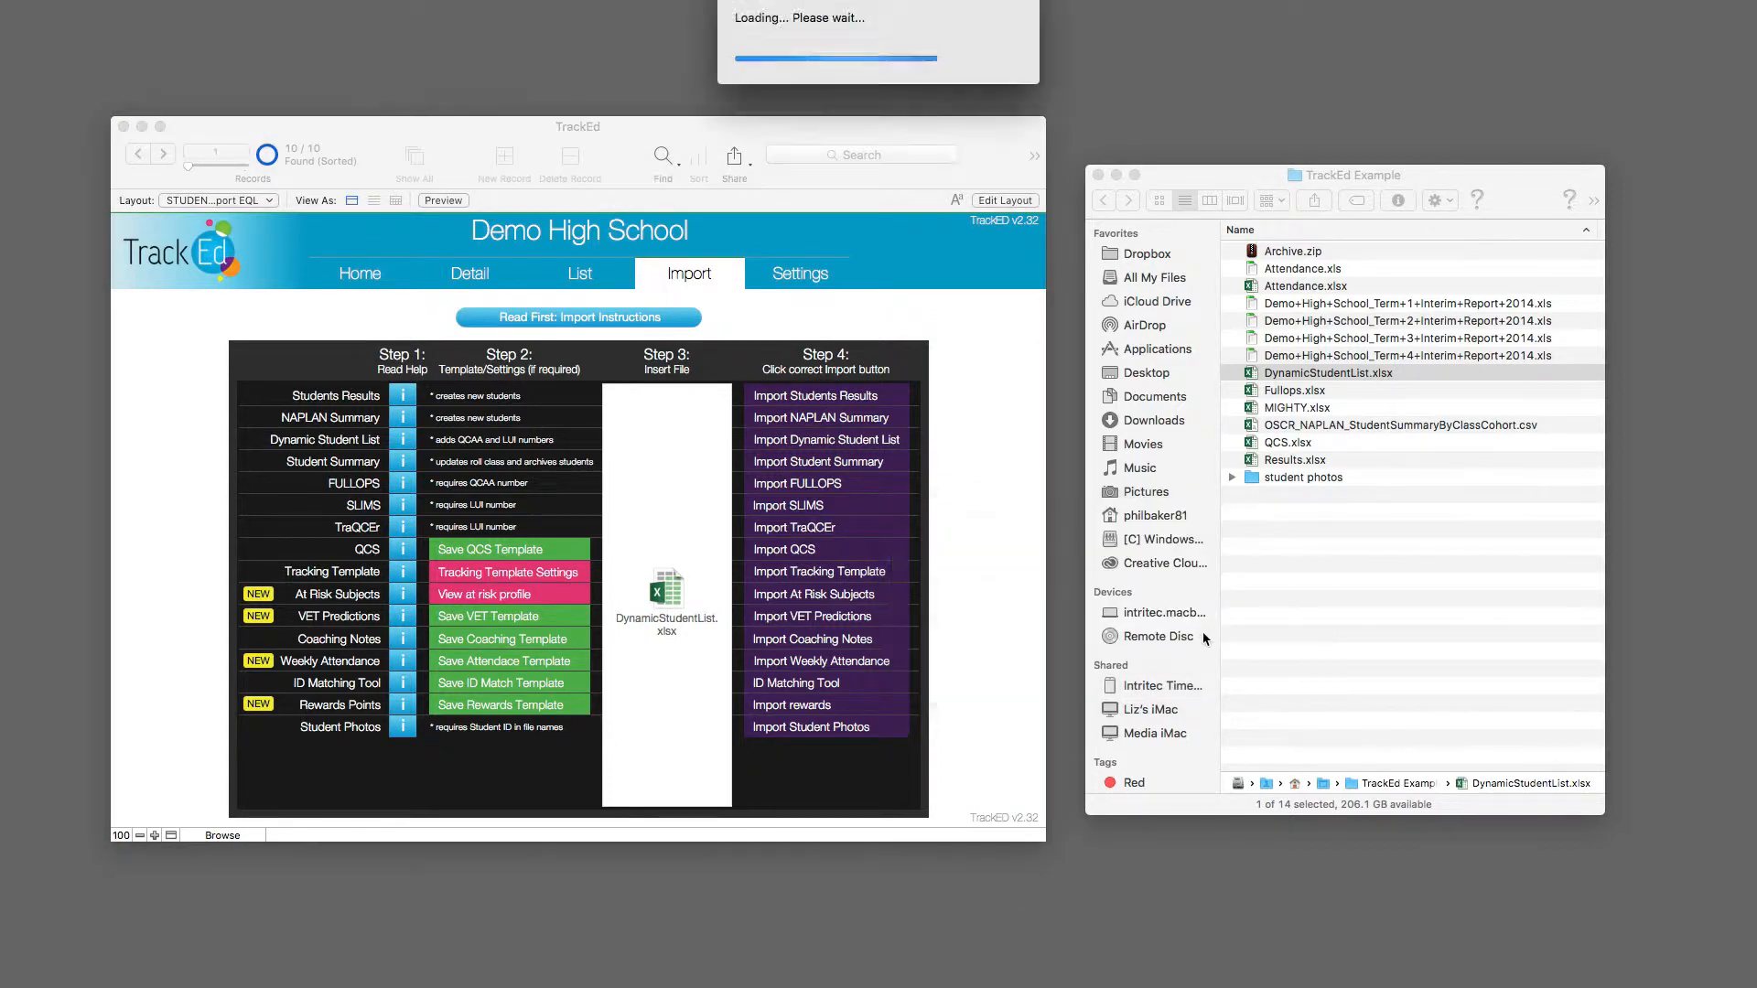
{"action": "left_click", "coordinate": [1209, 630]}
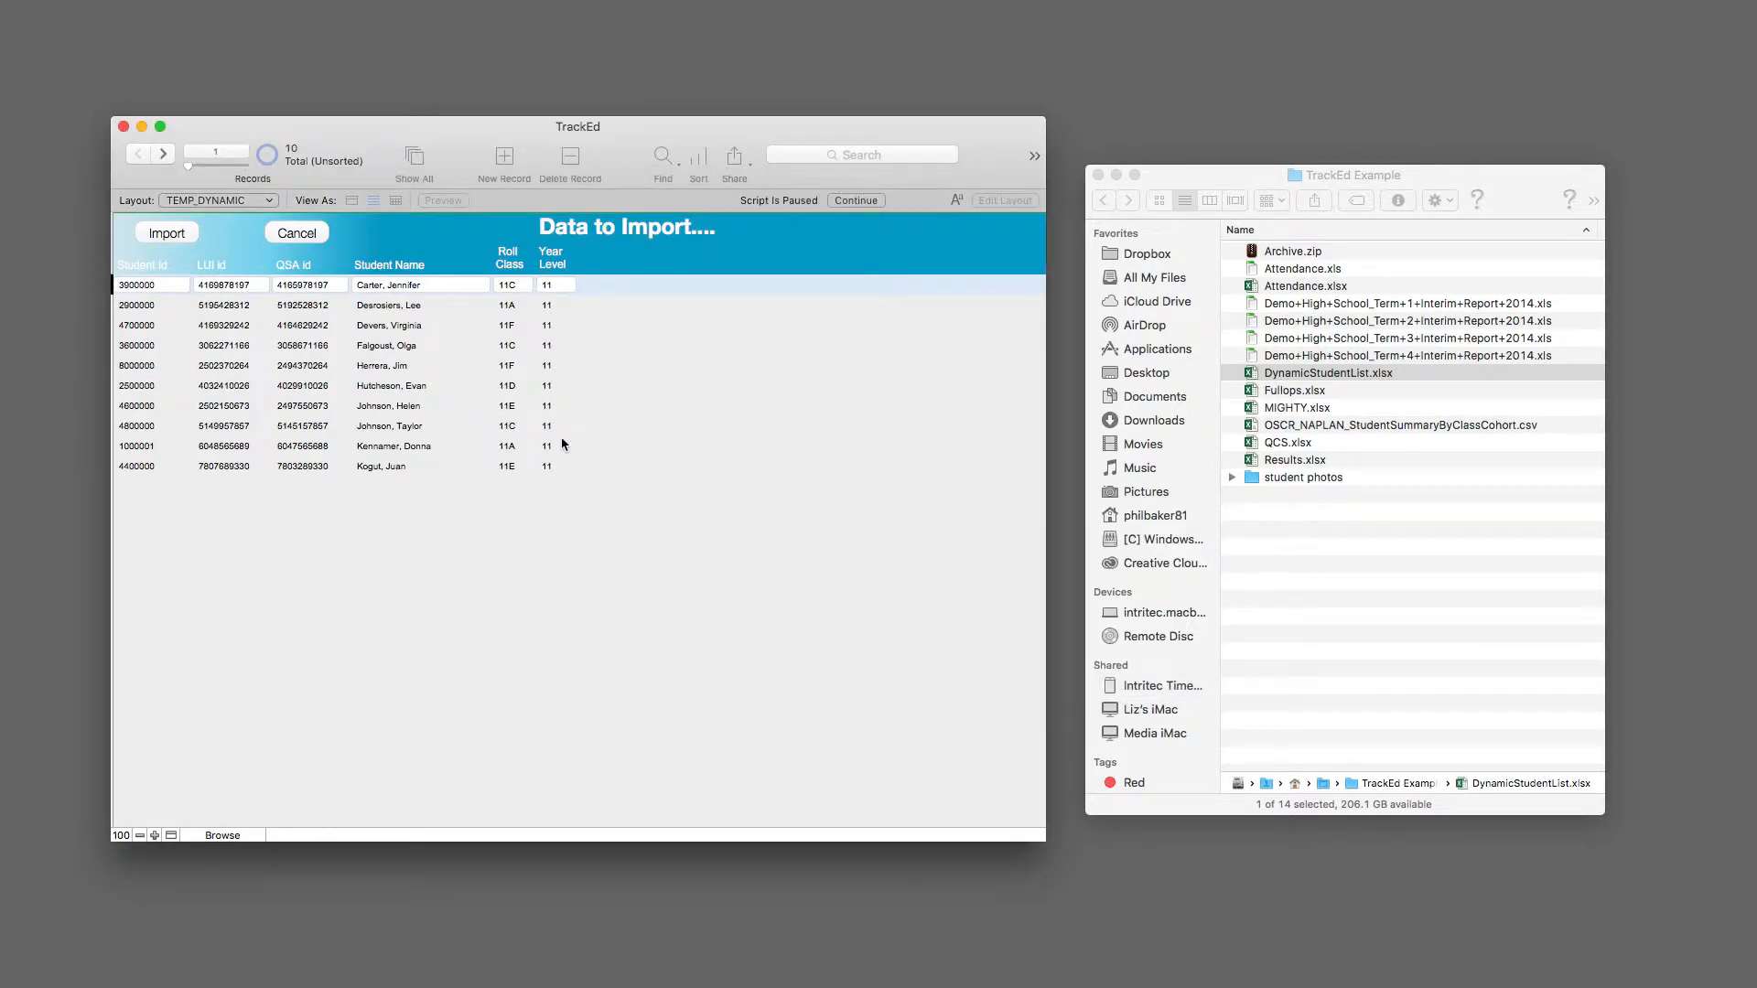
{"action": "left_click", "coordinate": [179, 236]}
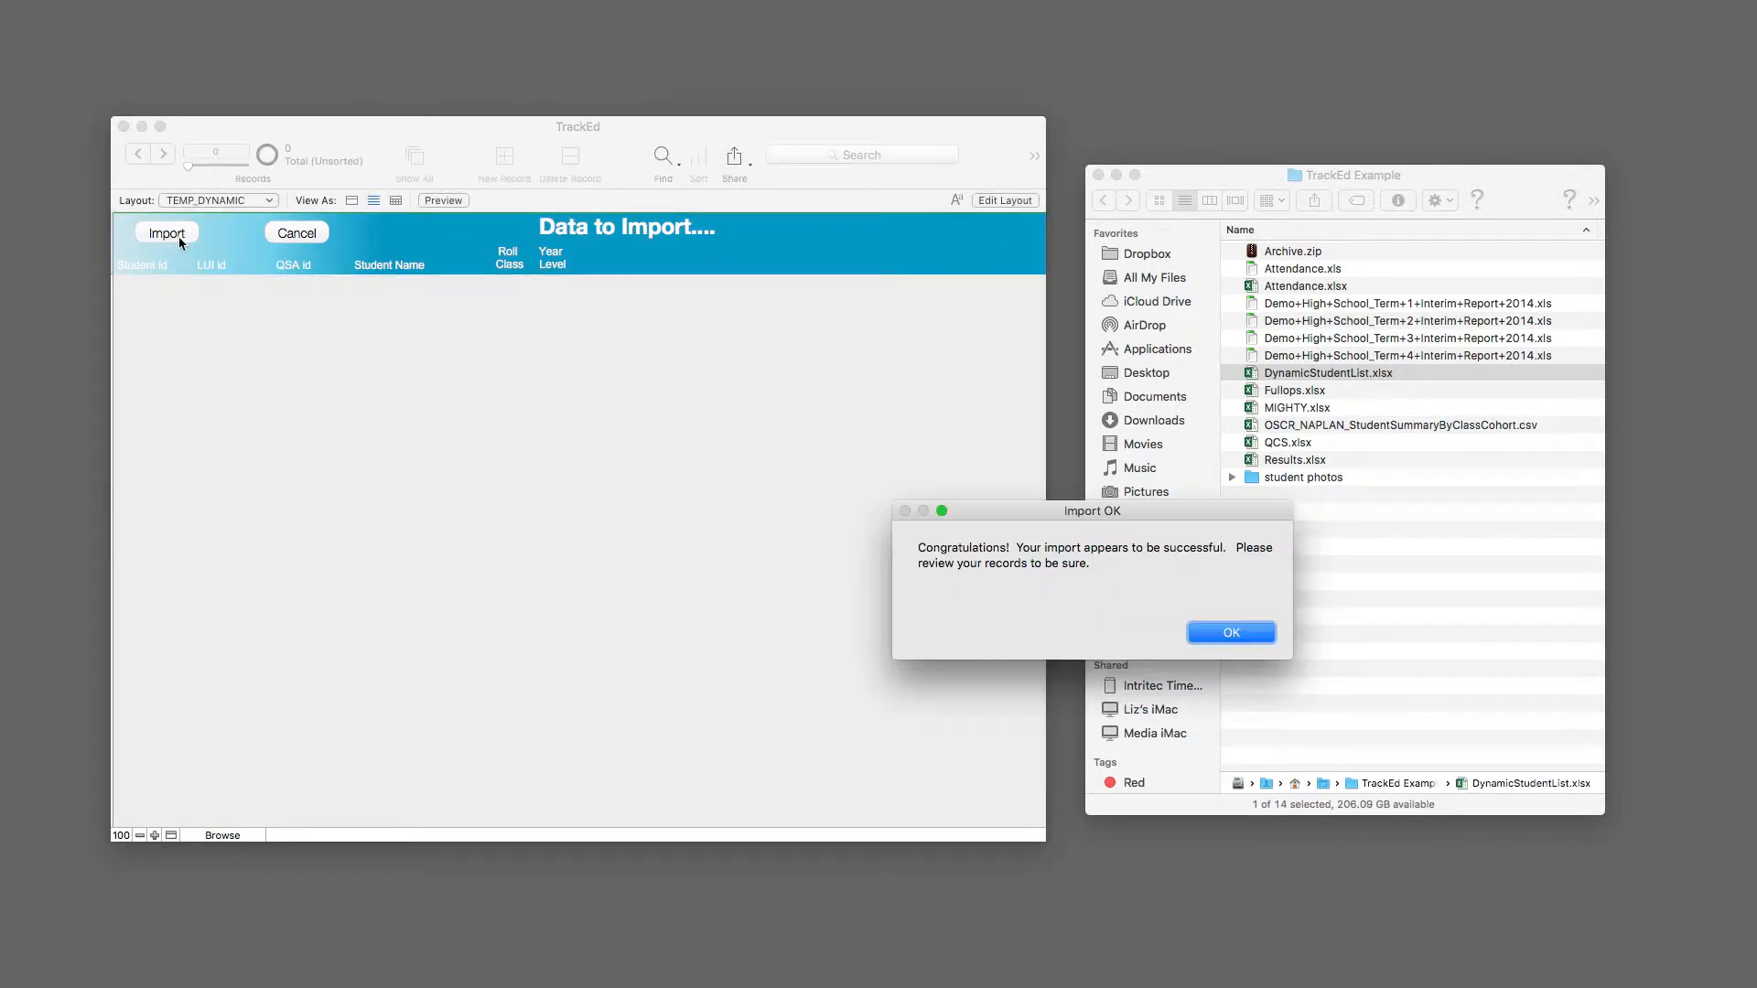
Step: Acknowledge the finished Dynamic Student List import and show the student records graduating in 2015
{"action": "left_click", "coordinate": [1215, 634]}
{"action": "left_click", "coordinate": [630, 443]}
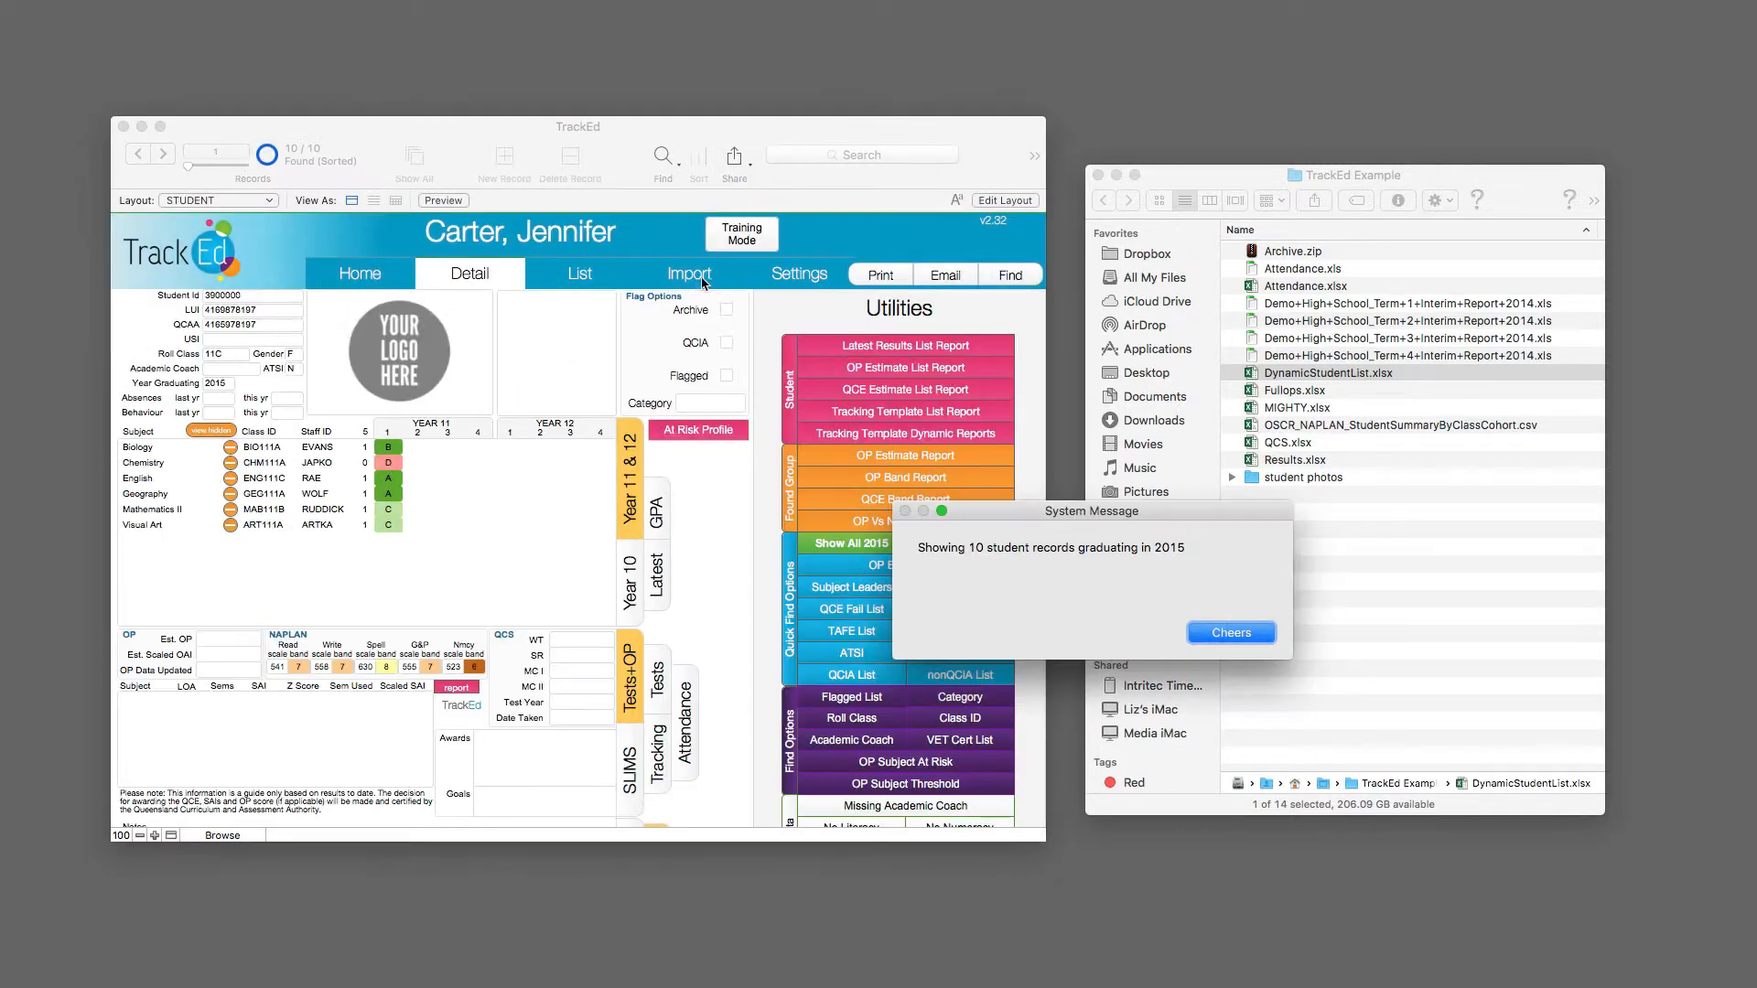
{"action": "left_click", "coordinate": [1231, 633]}
Step: Return to the import page and insert Fullops.xlsx as the file to import
{"action": "left_click", "coordinate": [695, 277]}
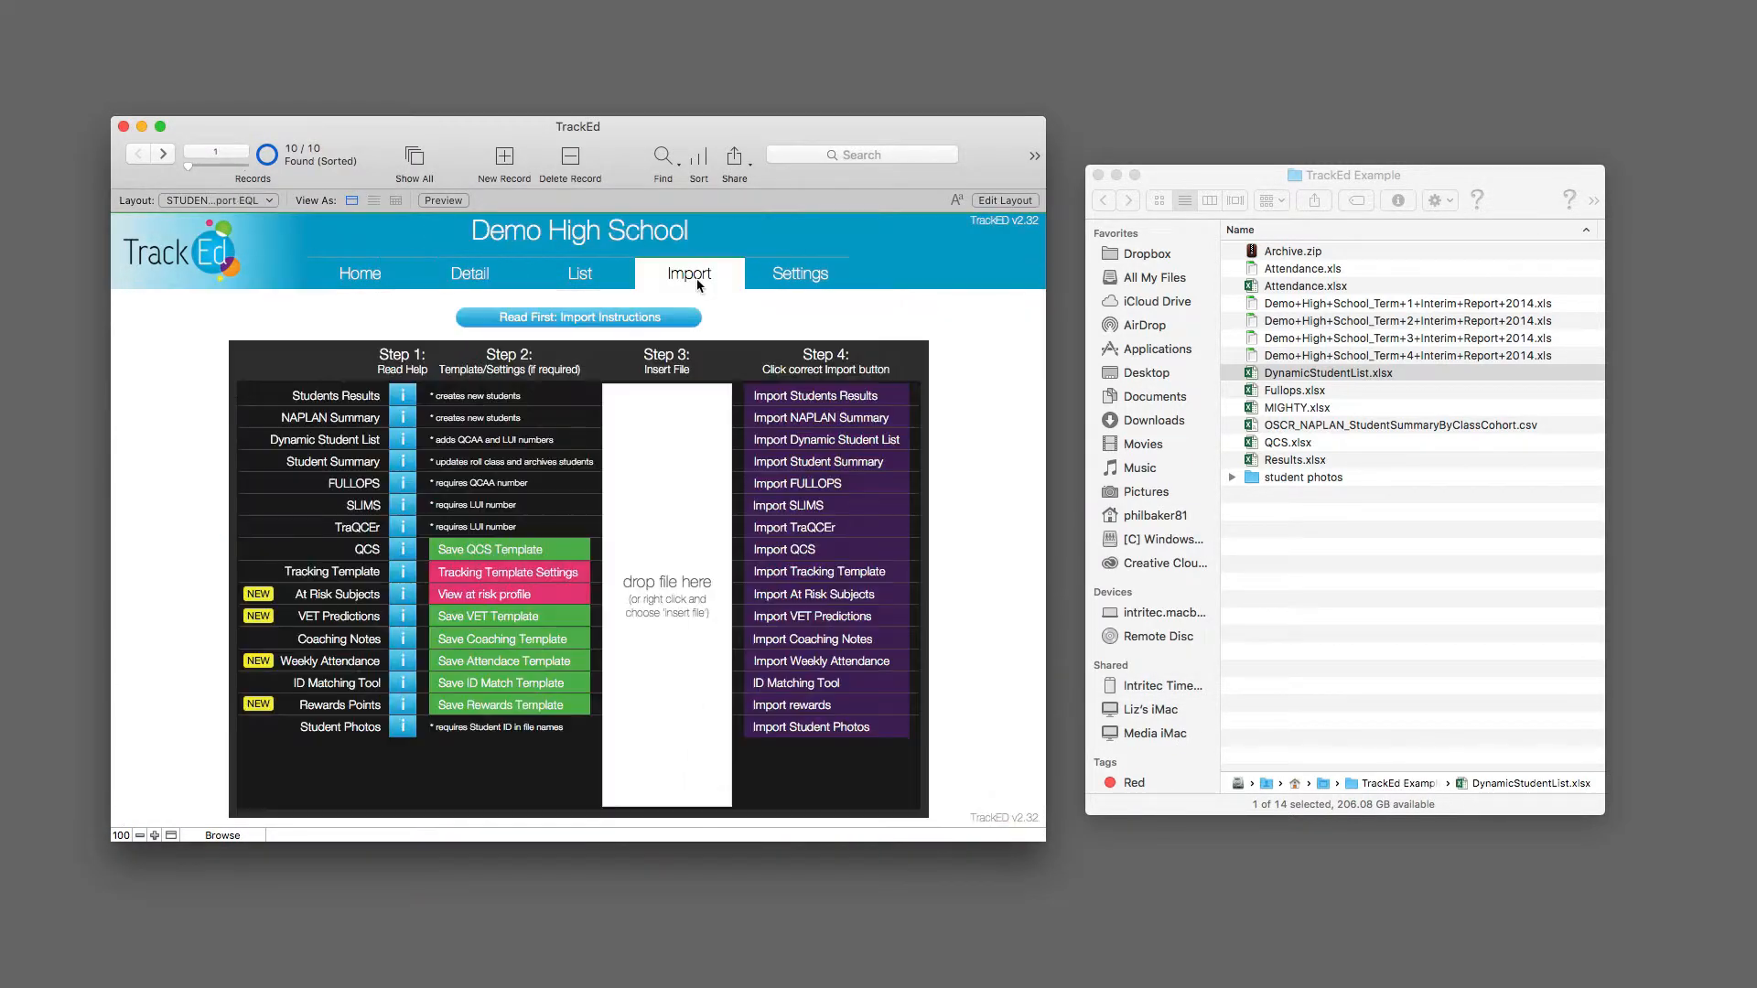
{"action": "left_click", "coordinate": [1297, 392]}
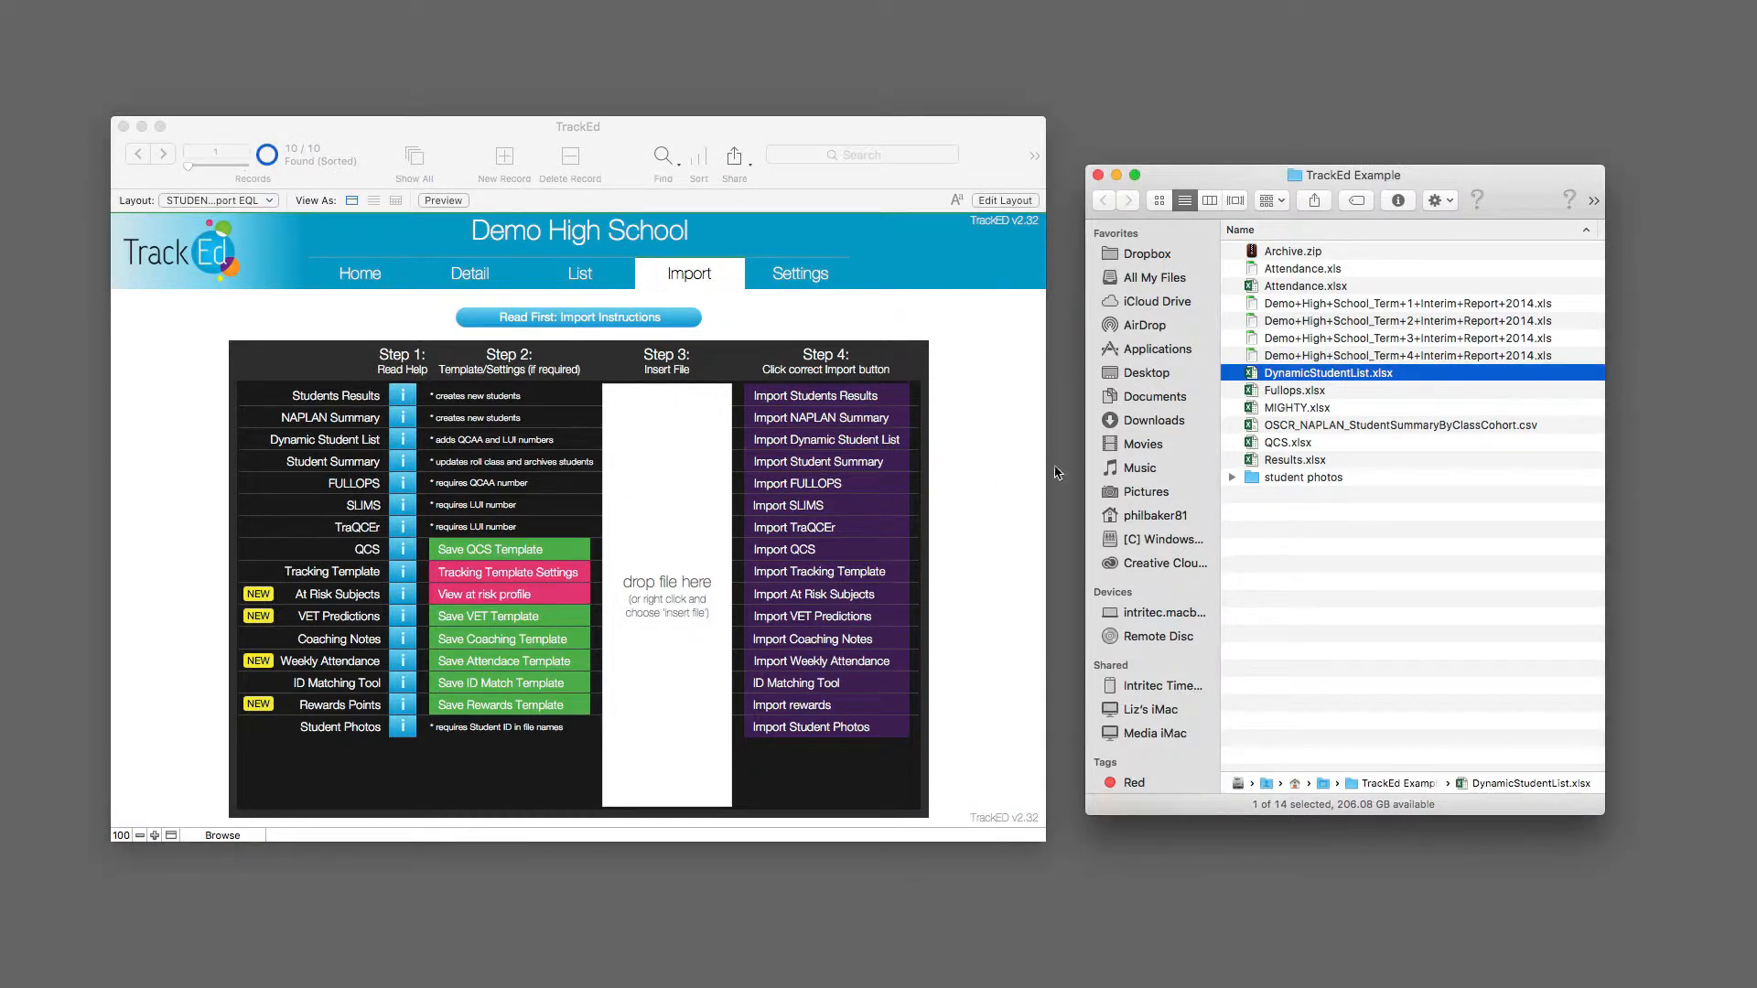
{"action": "left_click_drag", "start_coordinate": [1295, 390], "coordinate": [670, 559]}
Step: Import the inserted file as FULLOPS data, accepting the backup and data review, and acknowledge the finished import
{"action": "left_click", "coordinate": [829, 487]}
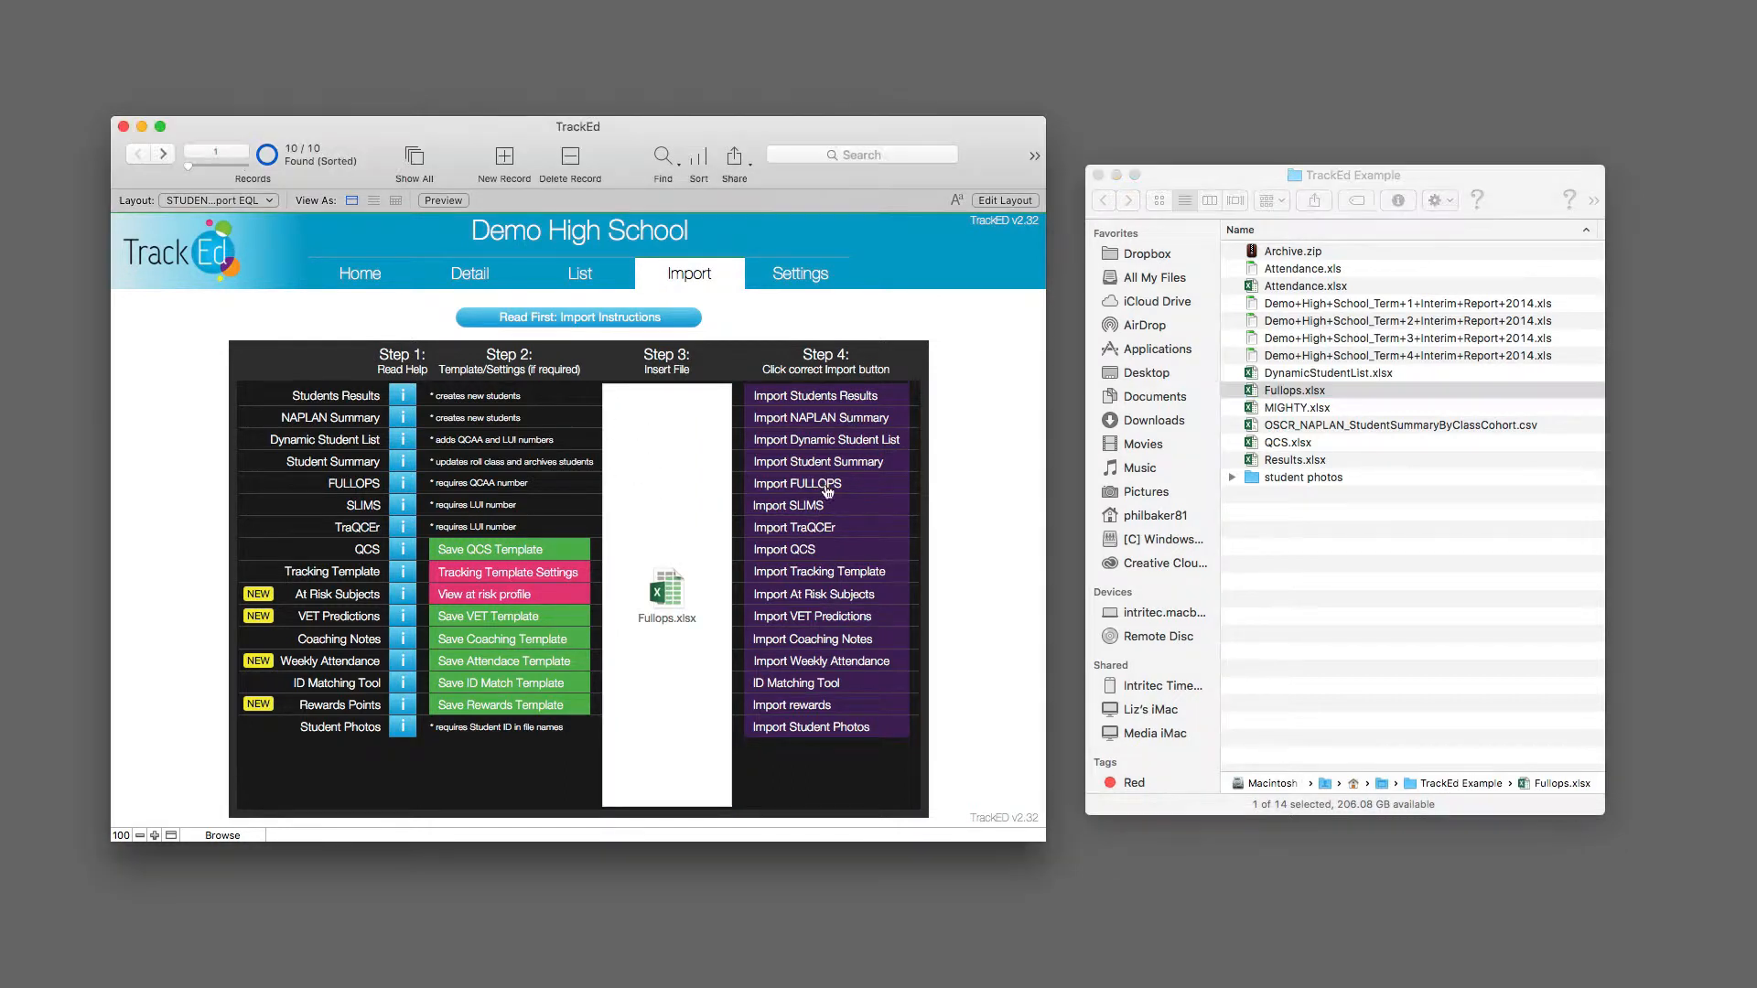
{"action": "left_click", "coordinate": [832, 487]}
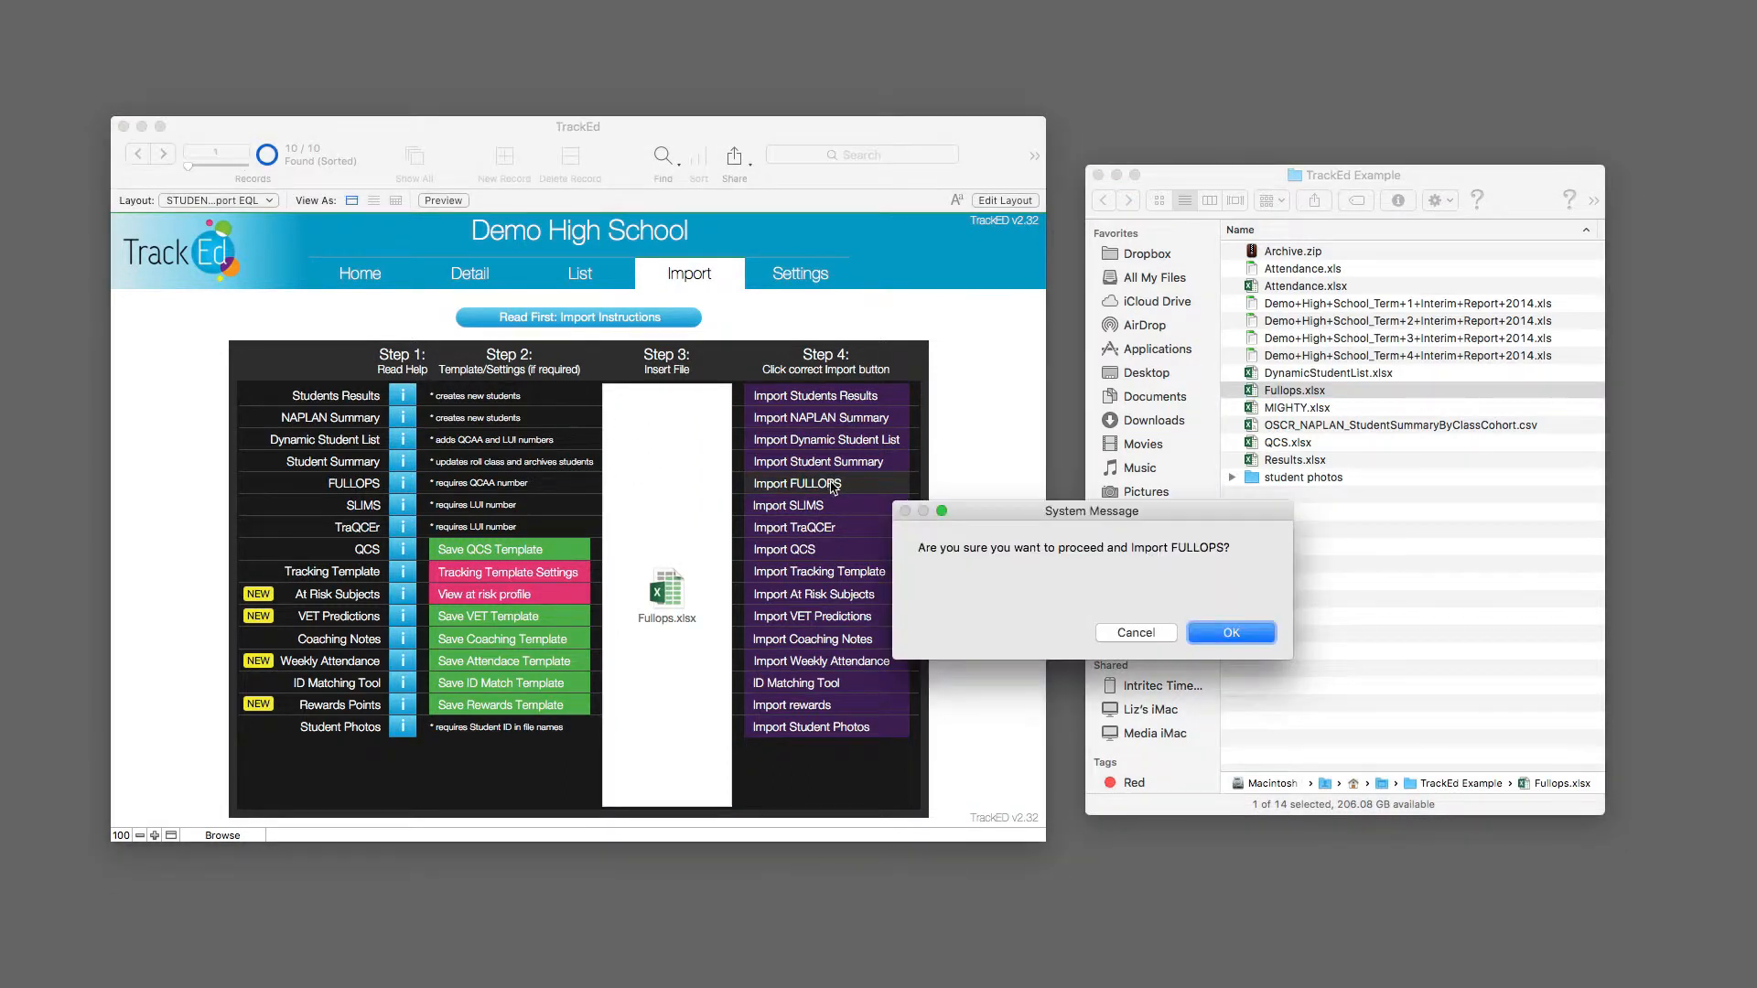
{"action": "left_click", "coordinate": [1224, 635]}
{"action": "left_click", "coordinate": [1232, 632]}
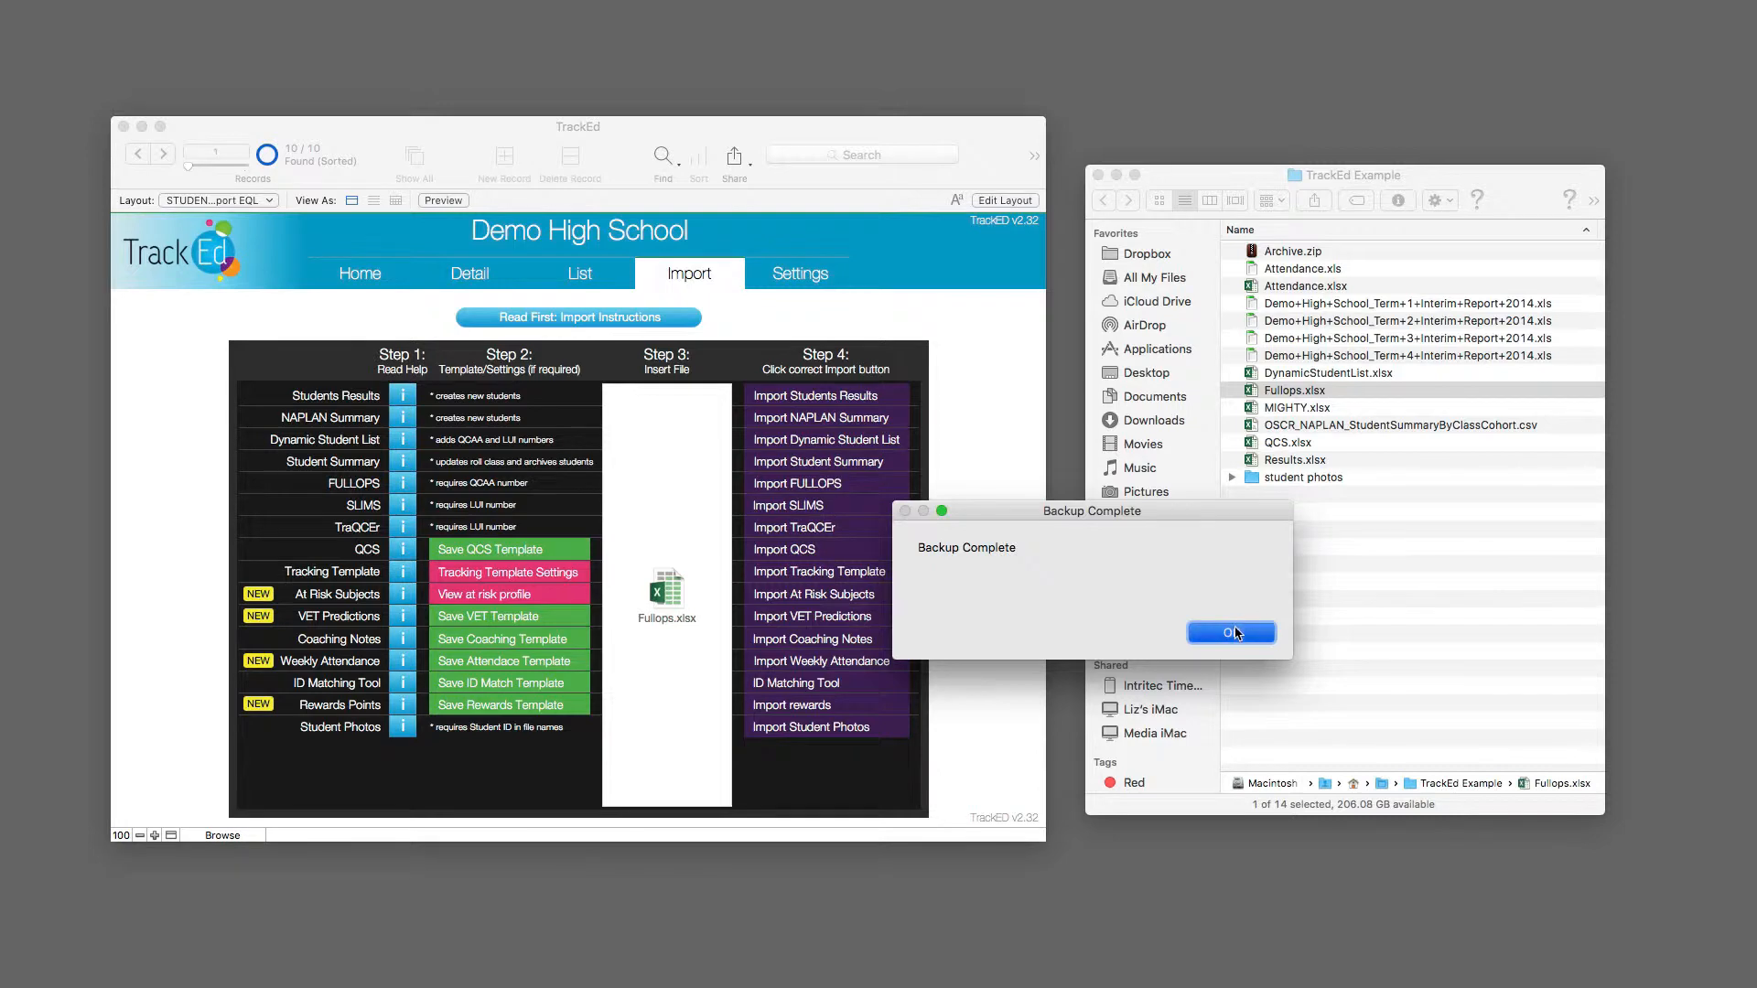
{"action": "left_click", "coordinate": [1232, 633]}
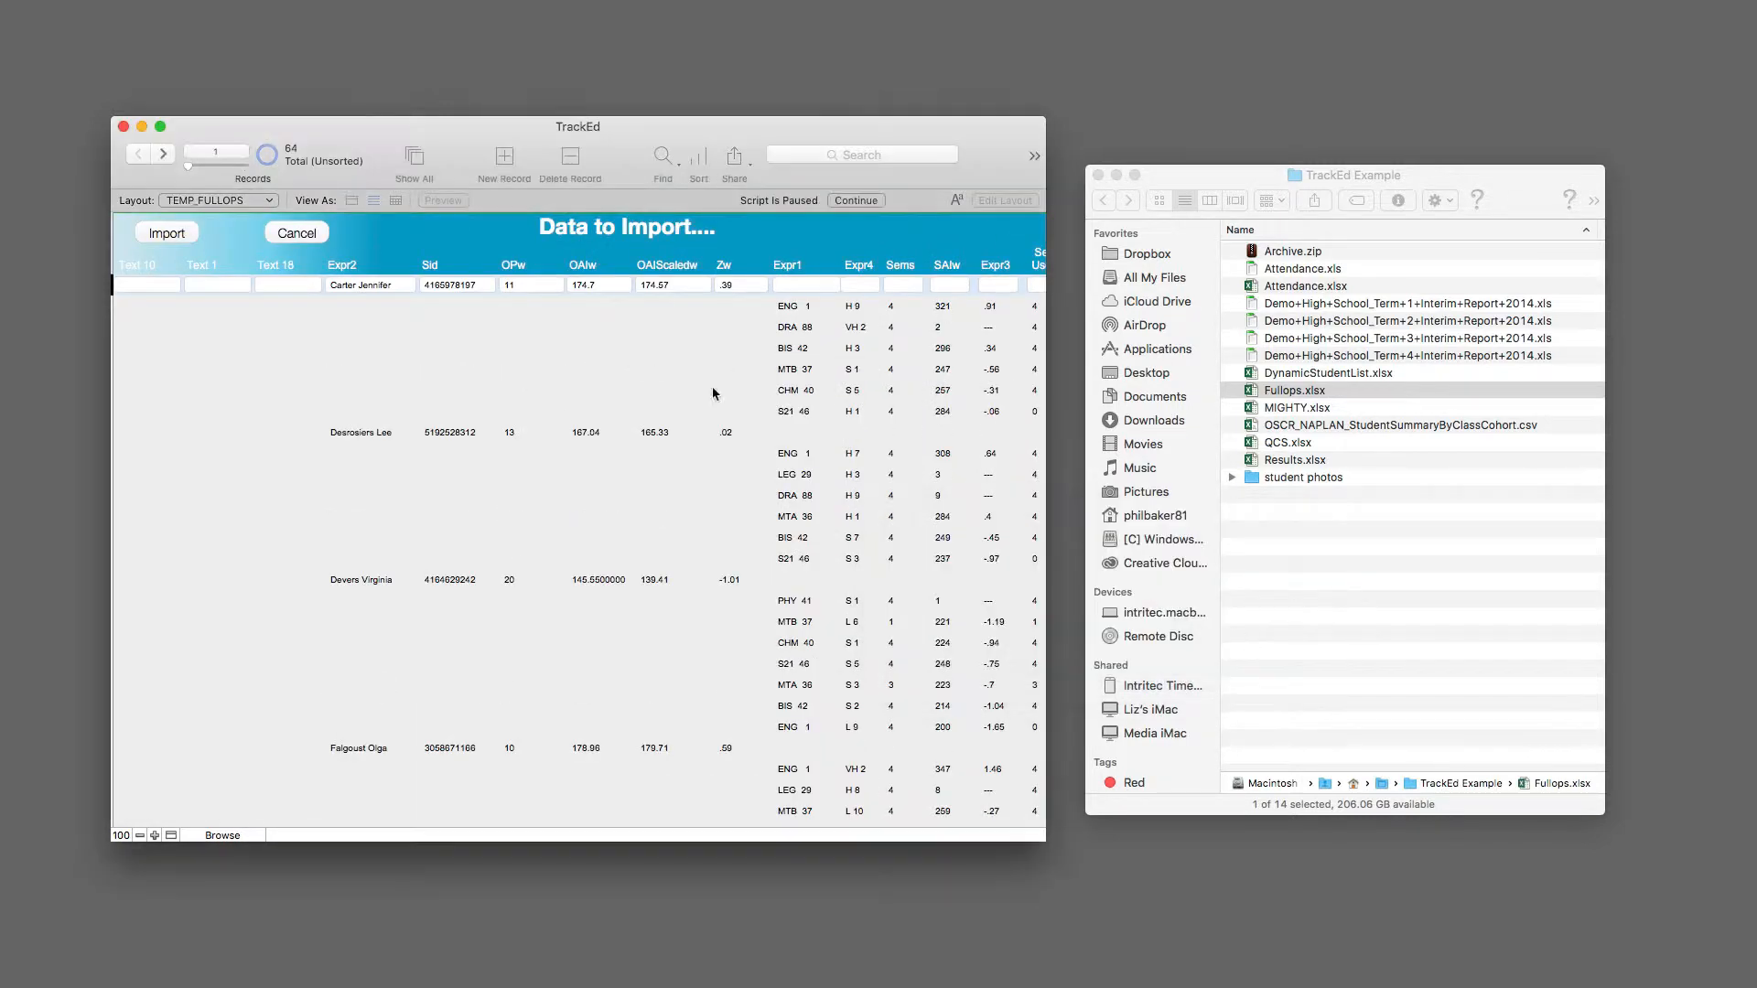
{"action": "left_click", "coordinate": [165, 234]}
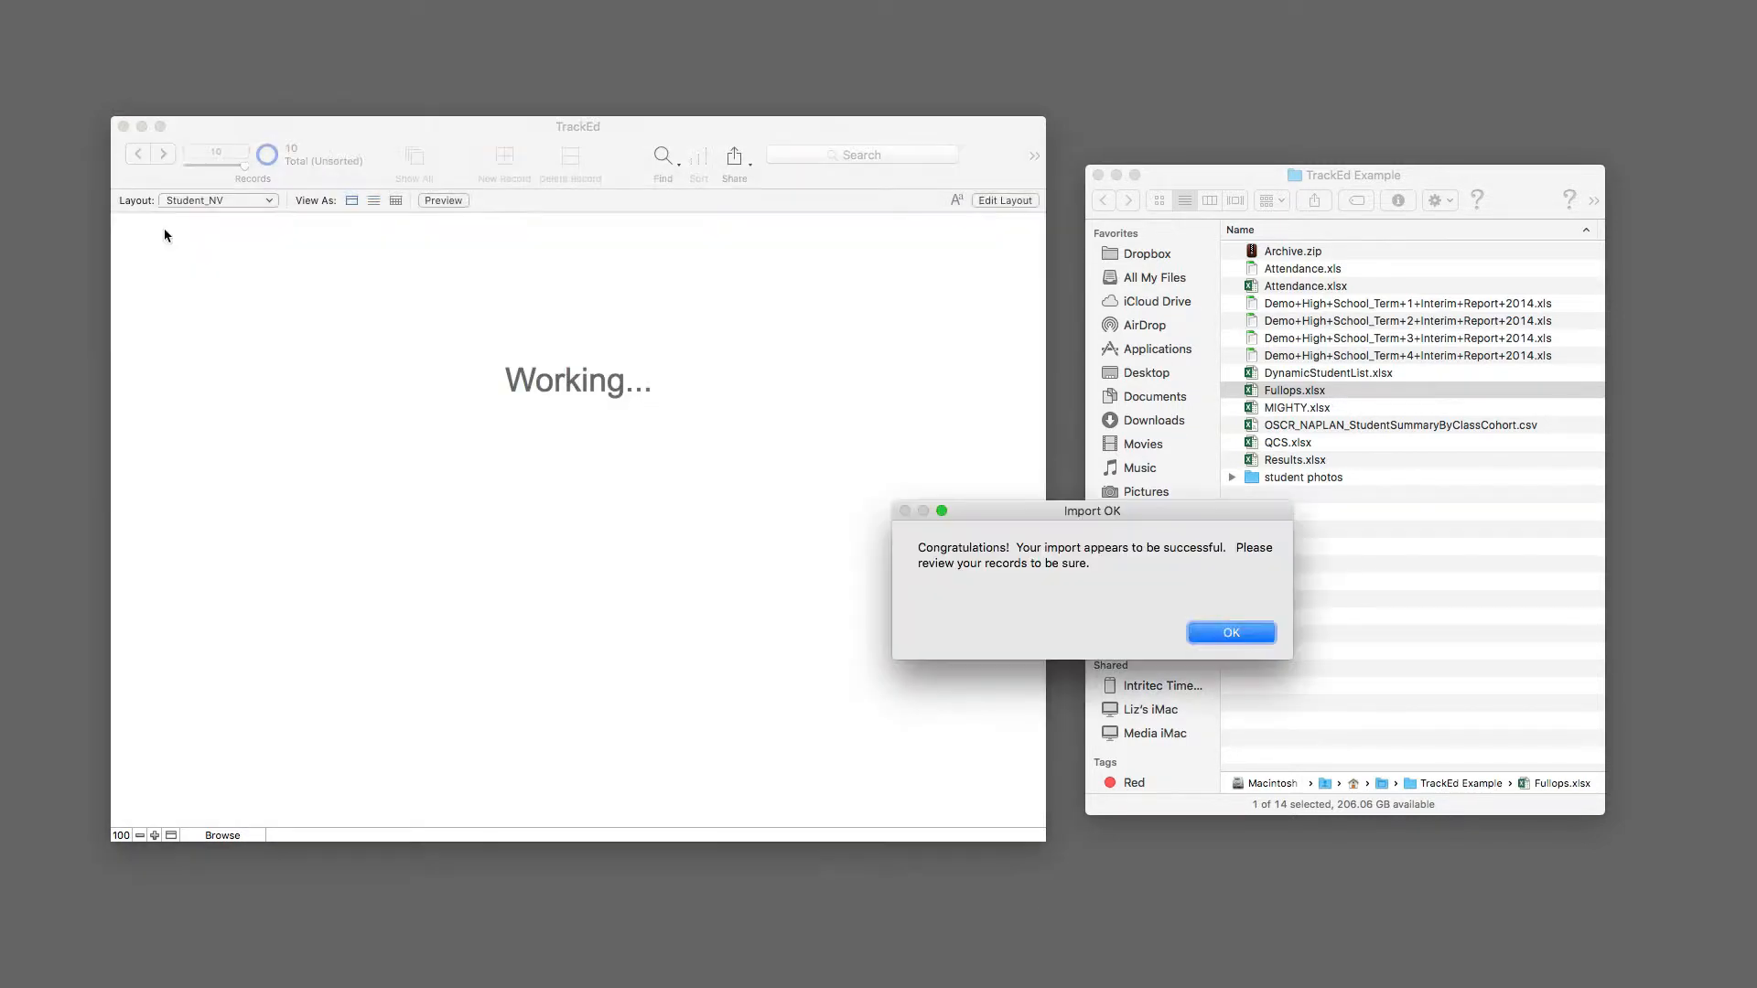
{"action": "left_click", "coordinate": [1235, 633]}
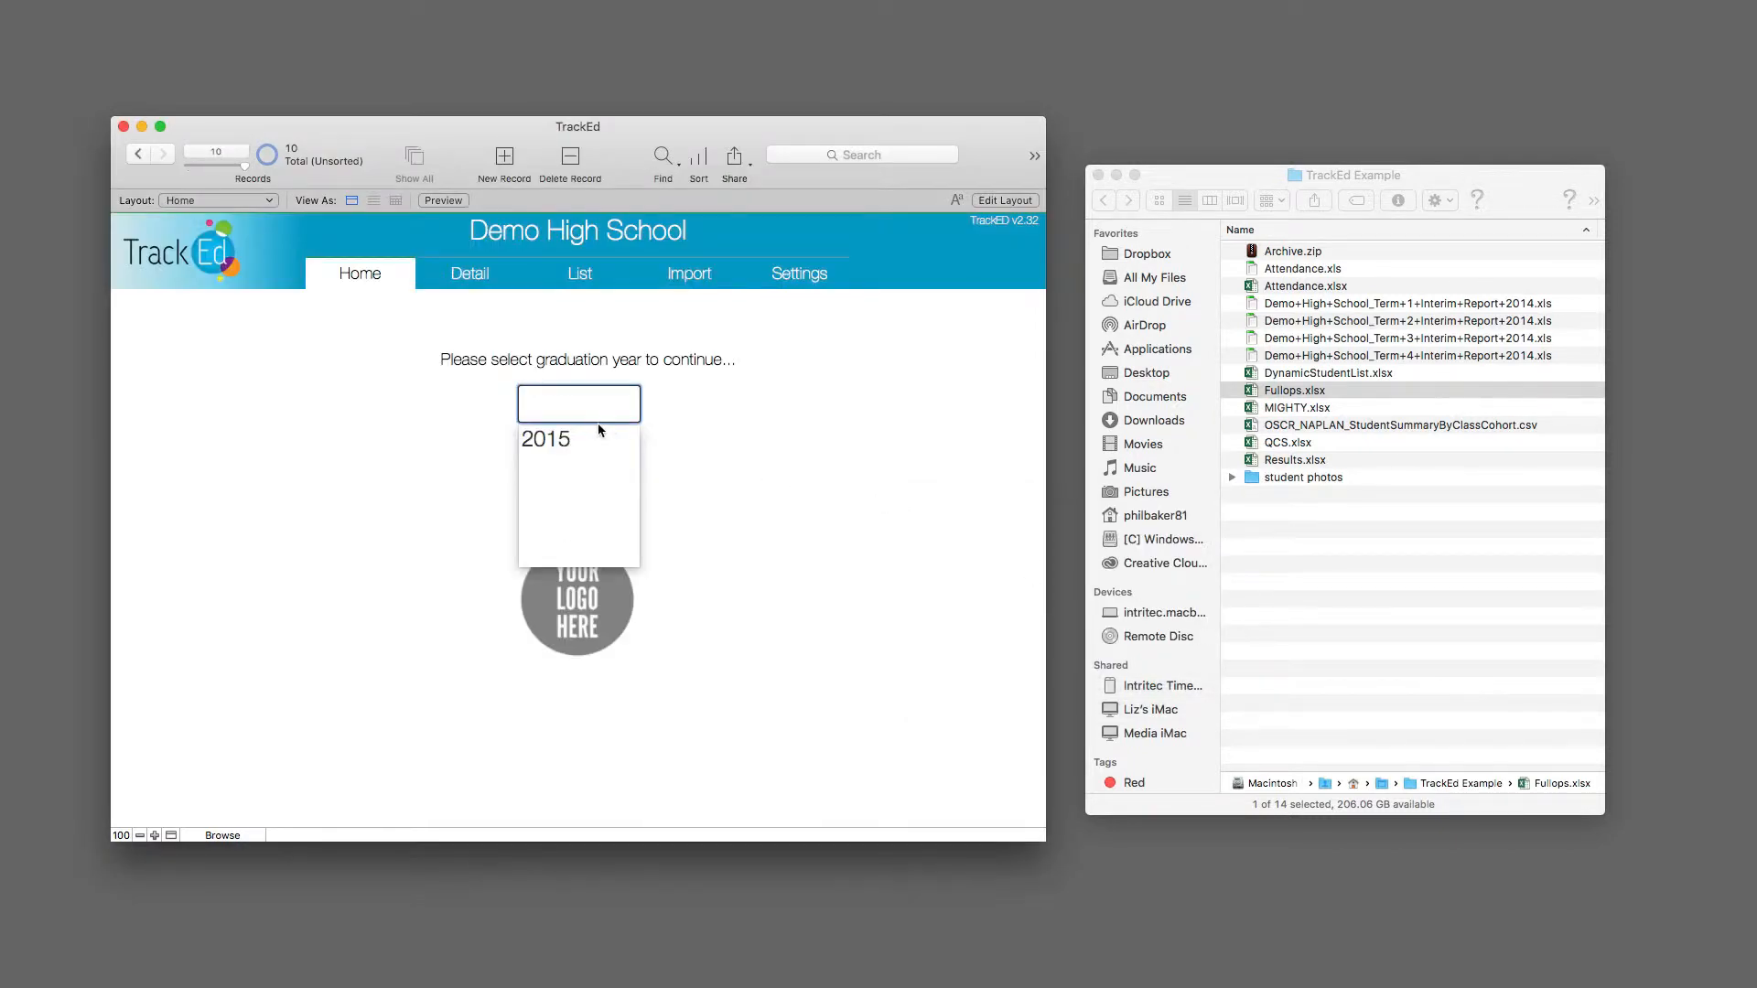
Step: Go back to the import page and insert QCS.xlsx as the file to import
{"action": "left_click", "coordinate": [600, 435]}
{"action": "left_click", "coordinate": [689, 275]}
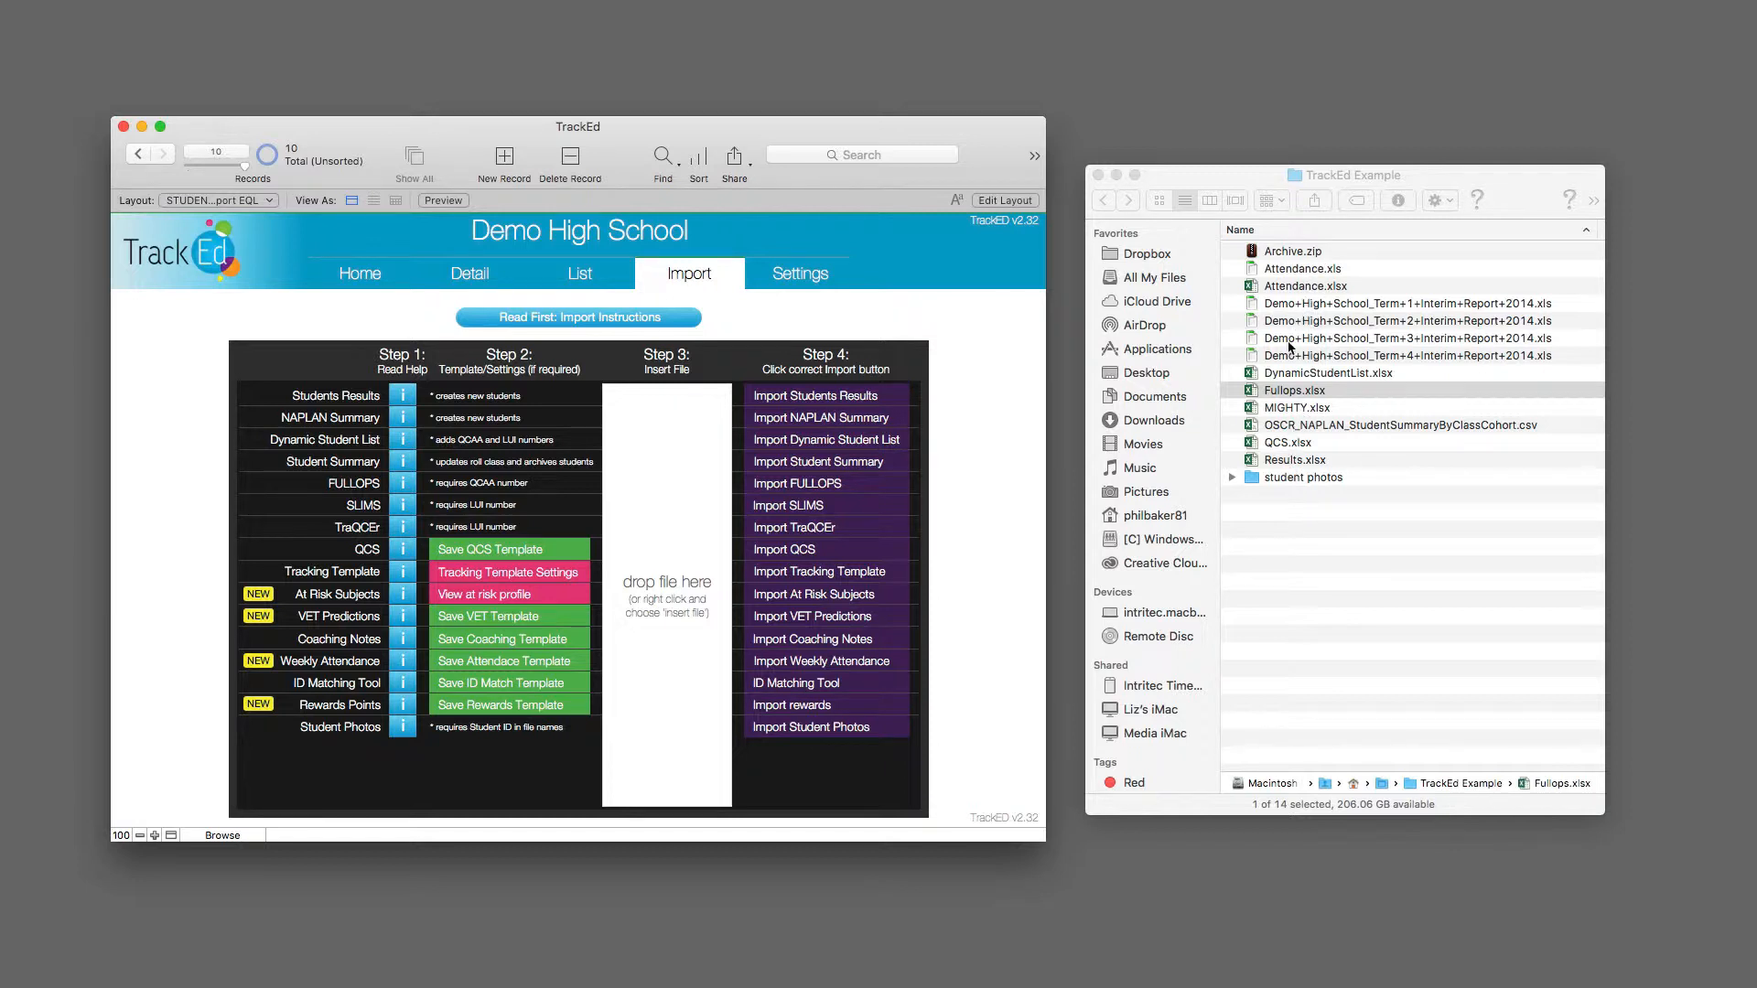
{"action": "left_click", "coordinate": [1285, 450]}
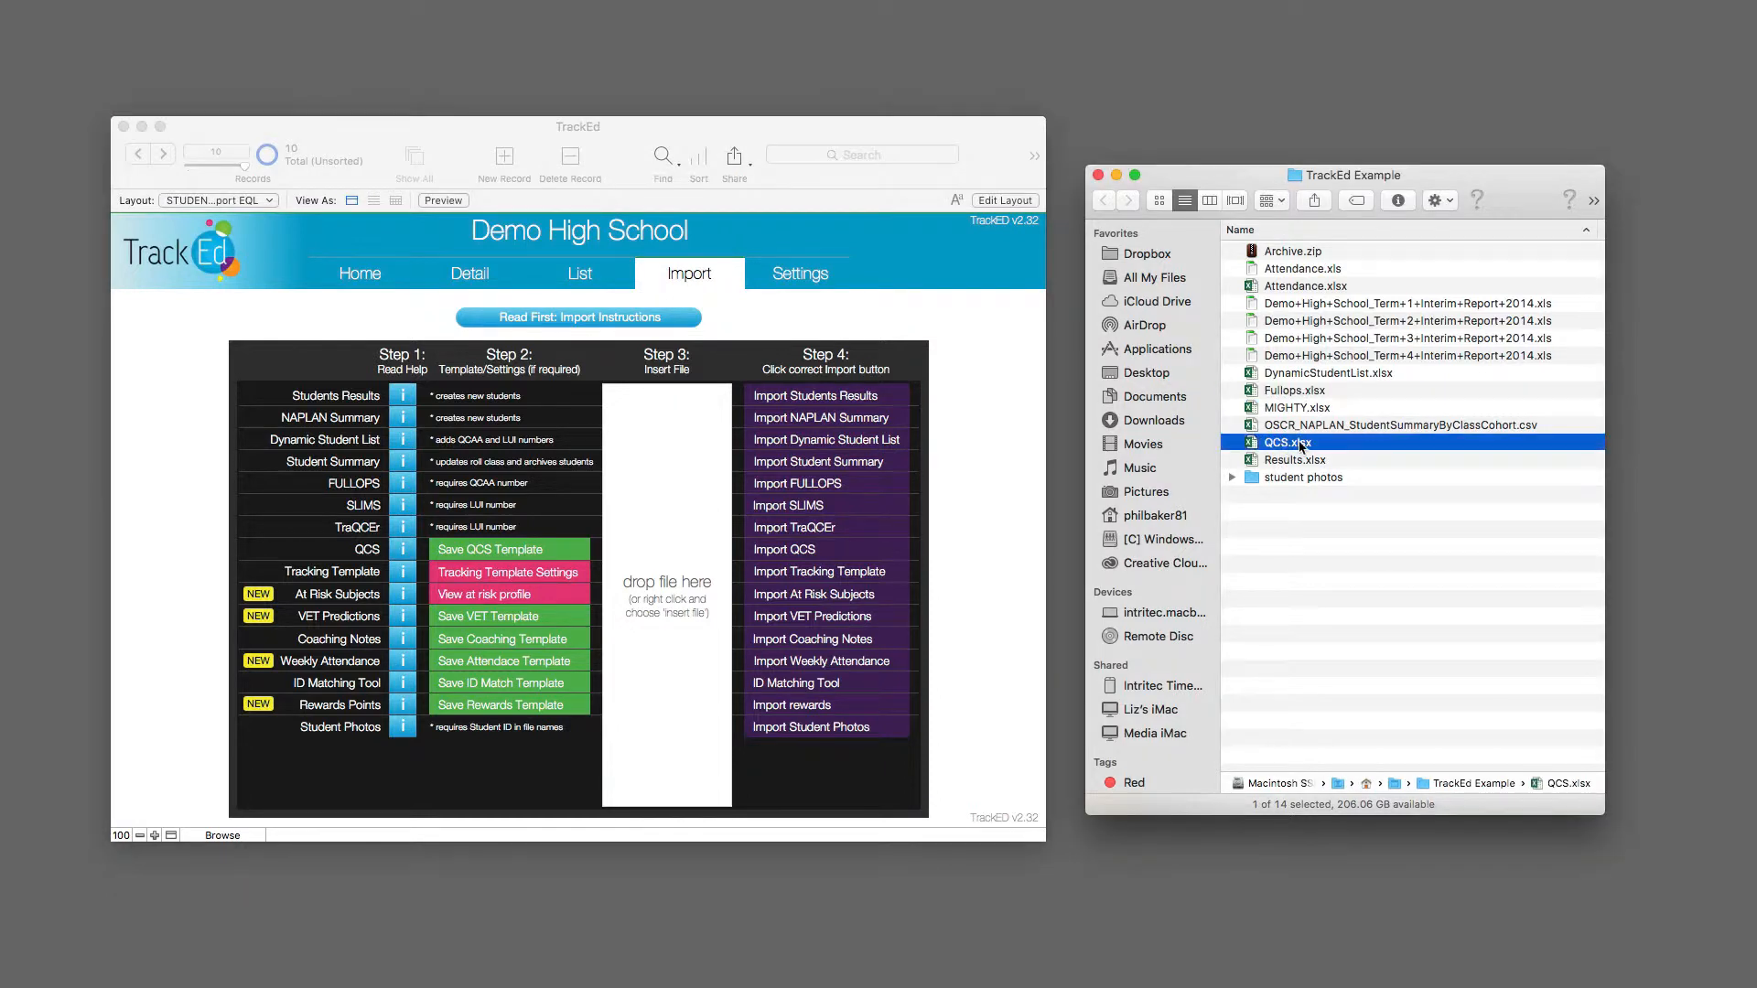
{"action": "left_click_drag", "start_coordinate": [1301, 447], "coordinate": [699, 563]}
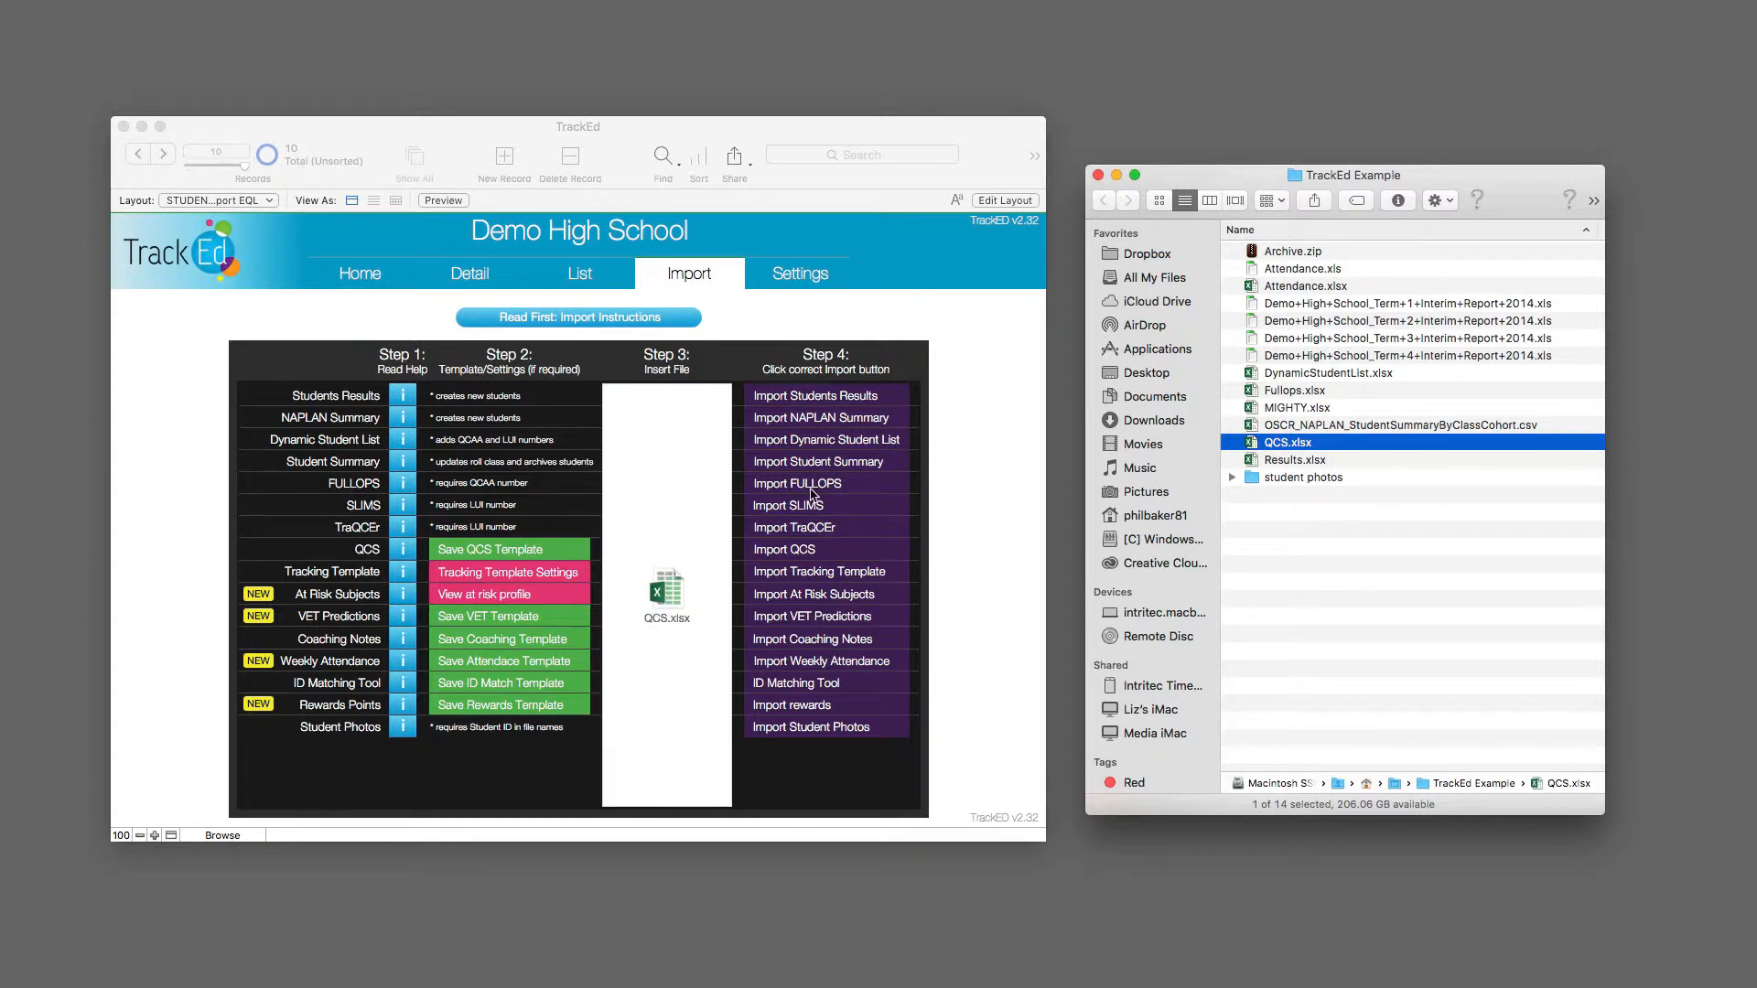
Step: Import the inserted file as QCS results, choosing the TrackEd spreadsheet format and the EQL student ID type
{"action": "left_click", "coordinate": [799, 550]}
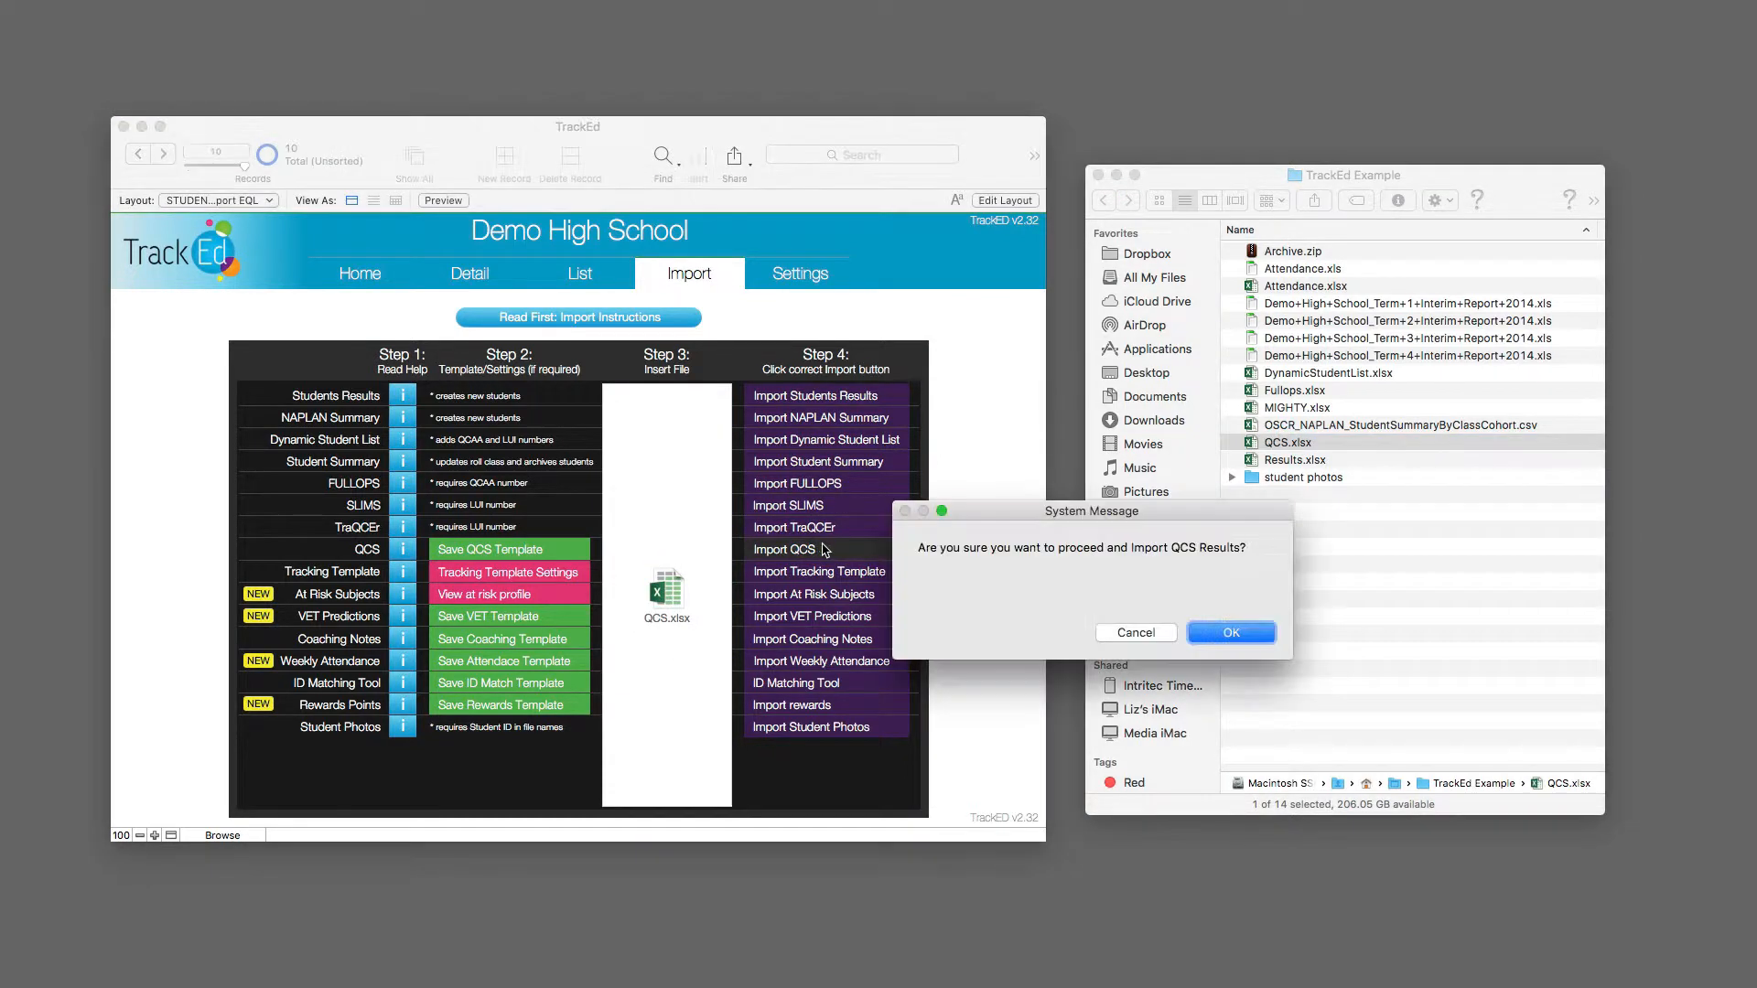
{"action": "left_click", "coordinate": [1227, 632]}
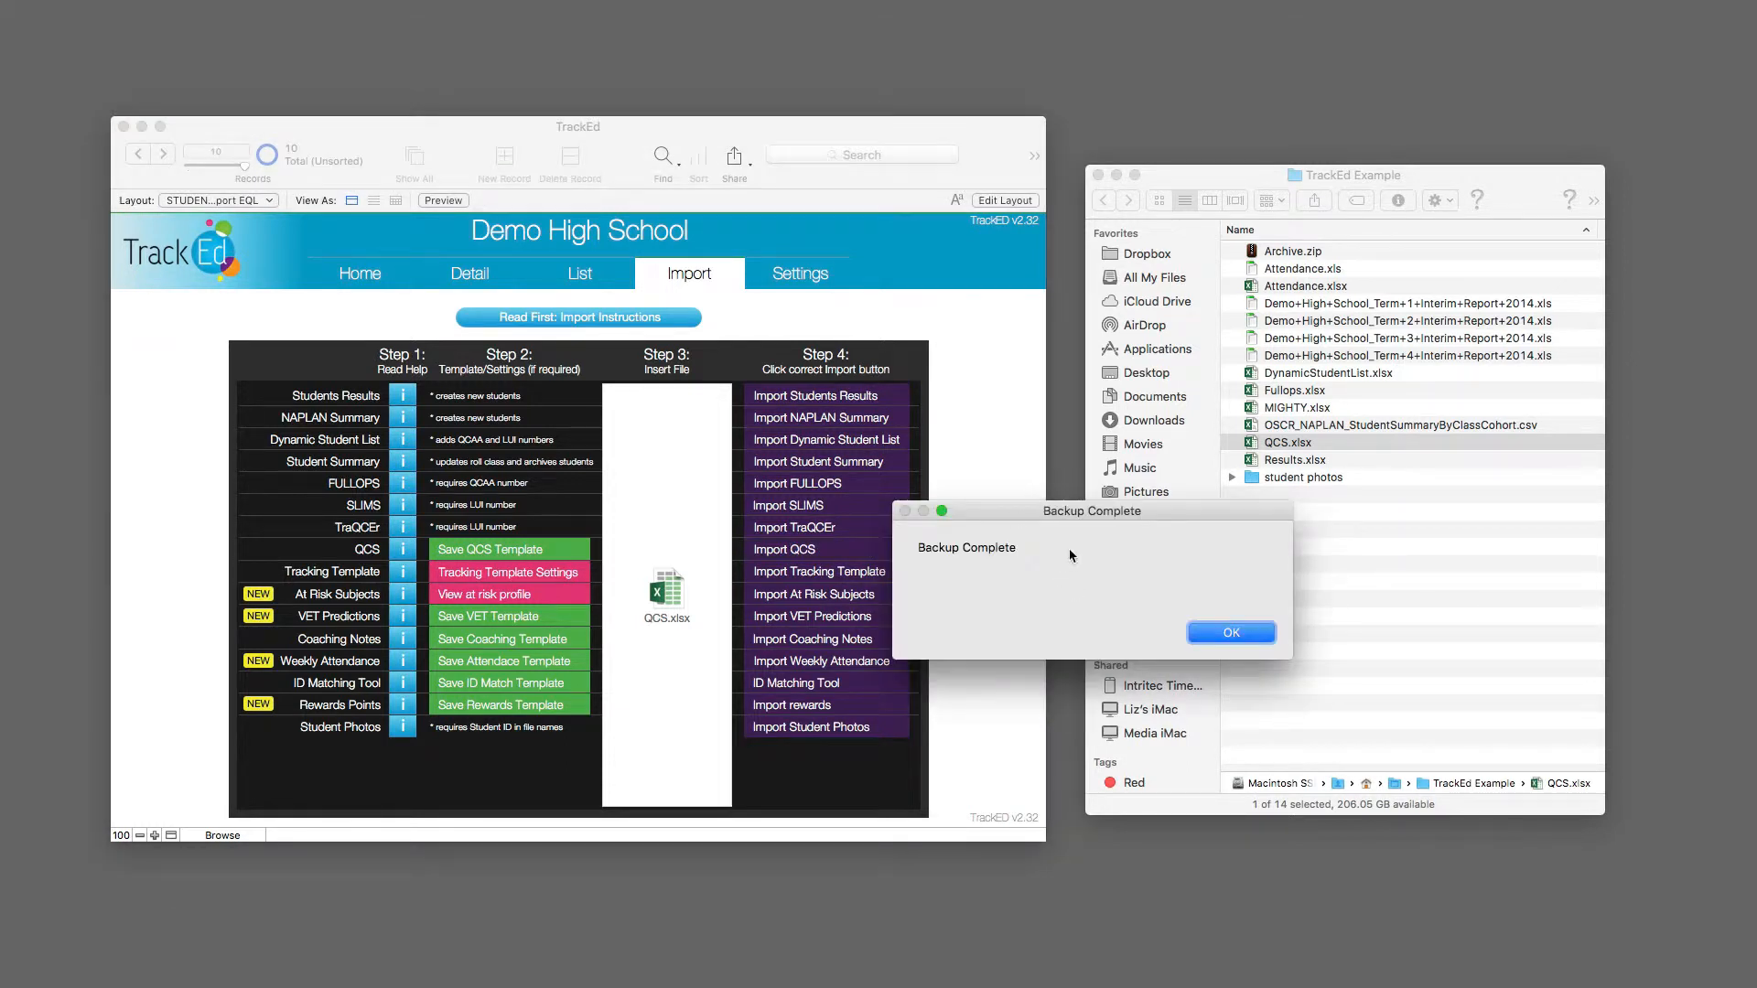
{"action": "left_click", "coordinate": [1239, 642]}
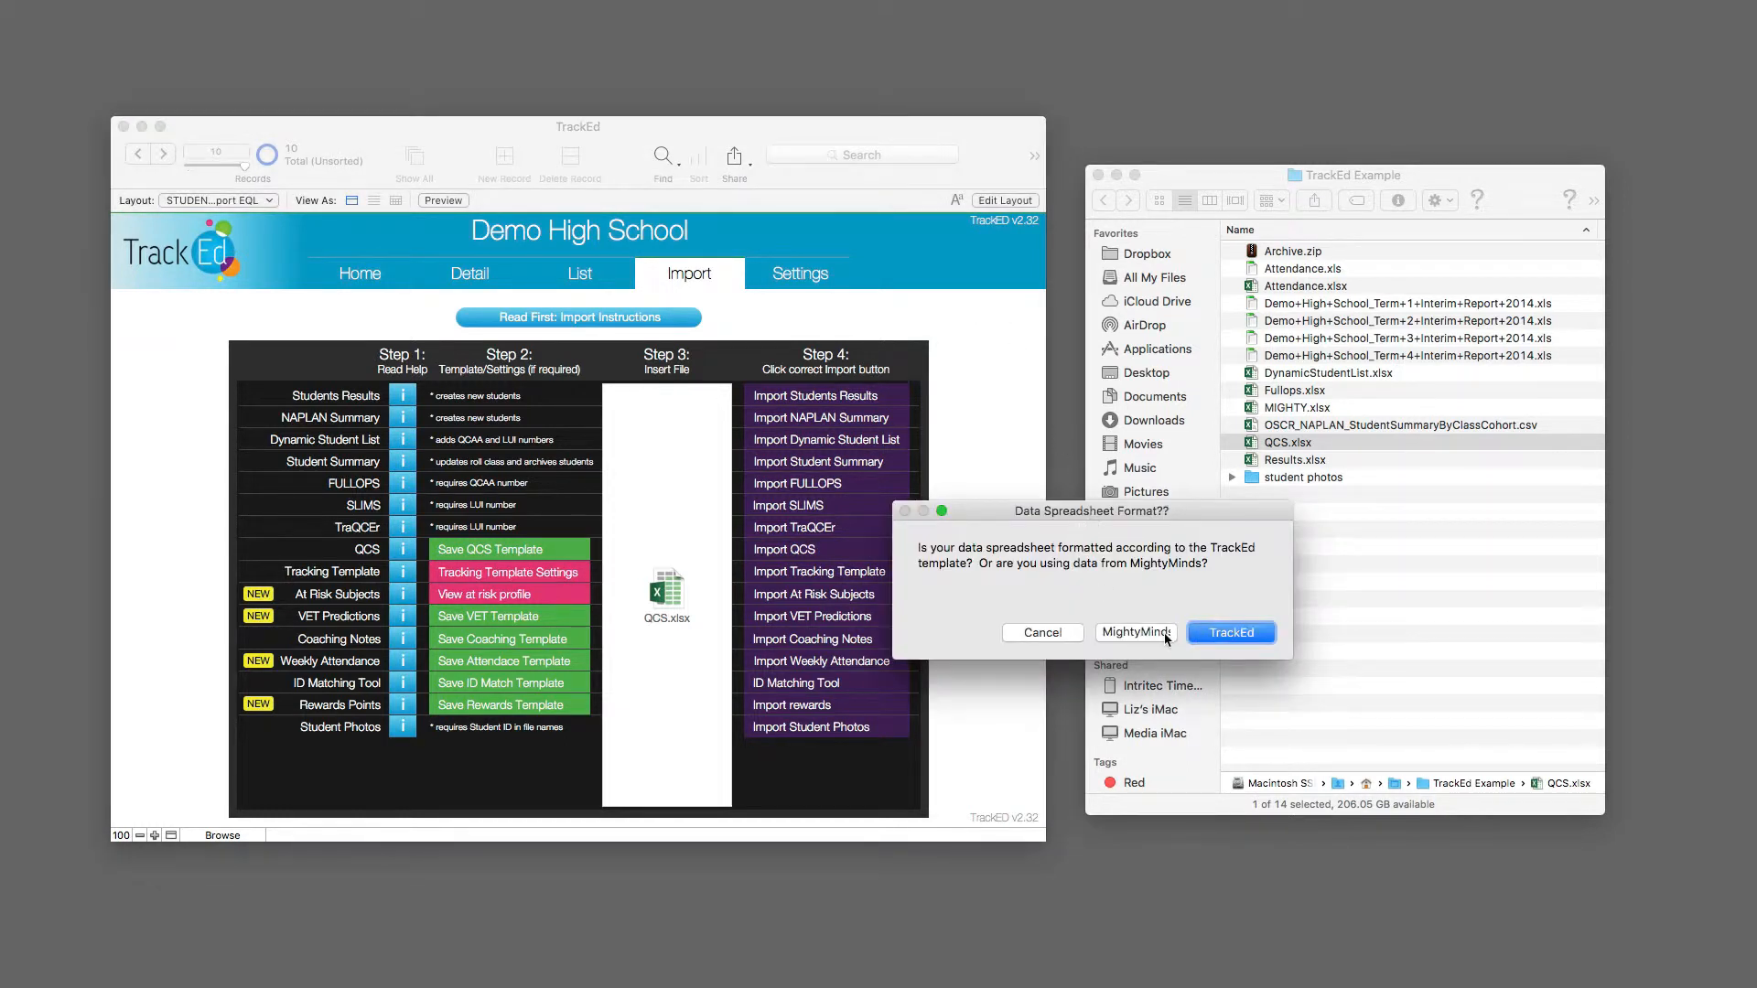
{"action": "left_click", "coordinate": [1230, 633]}
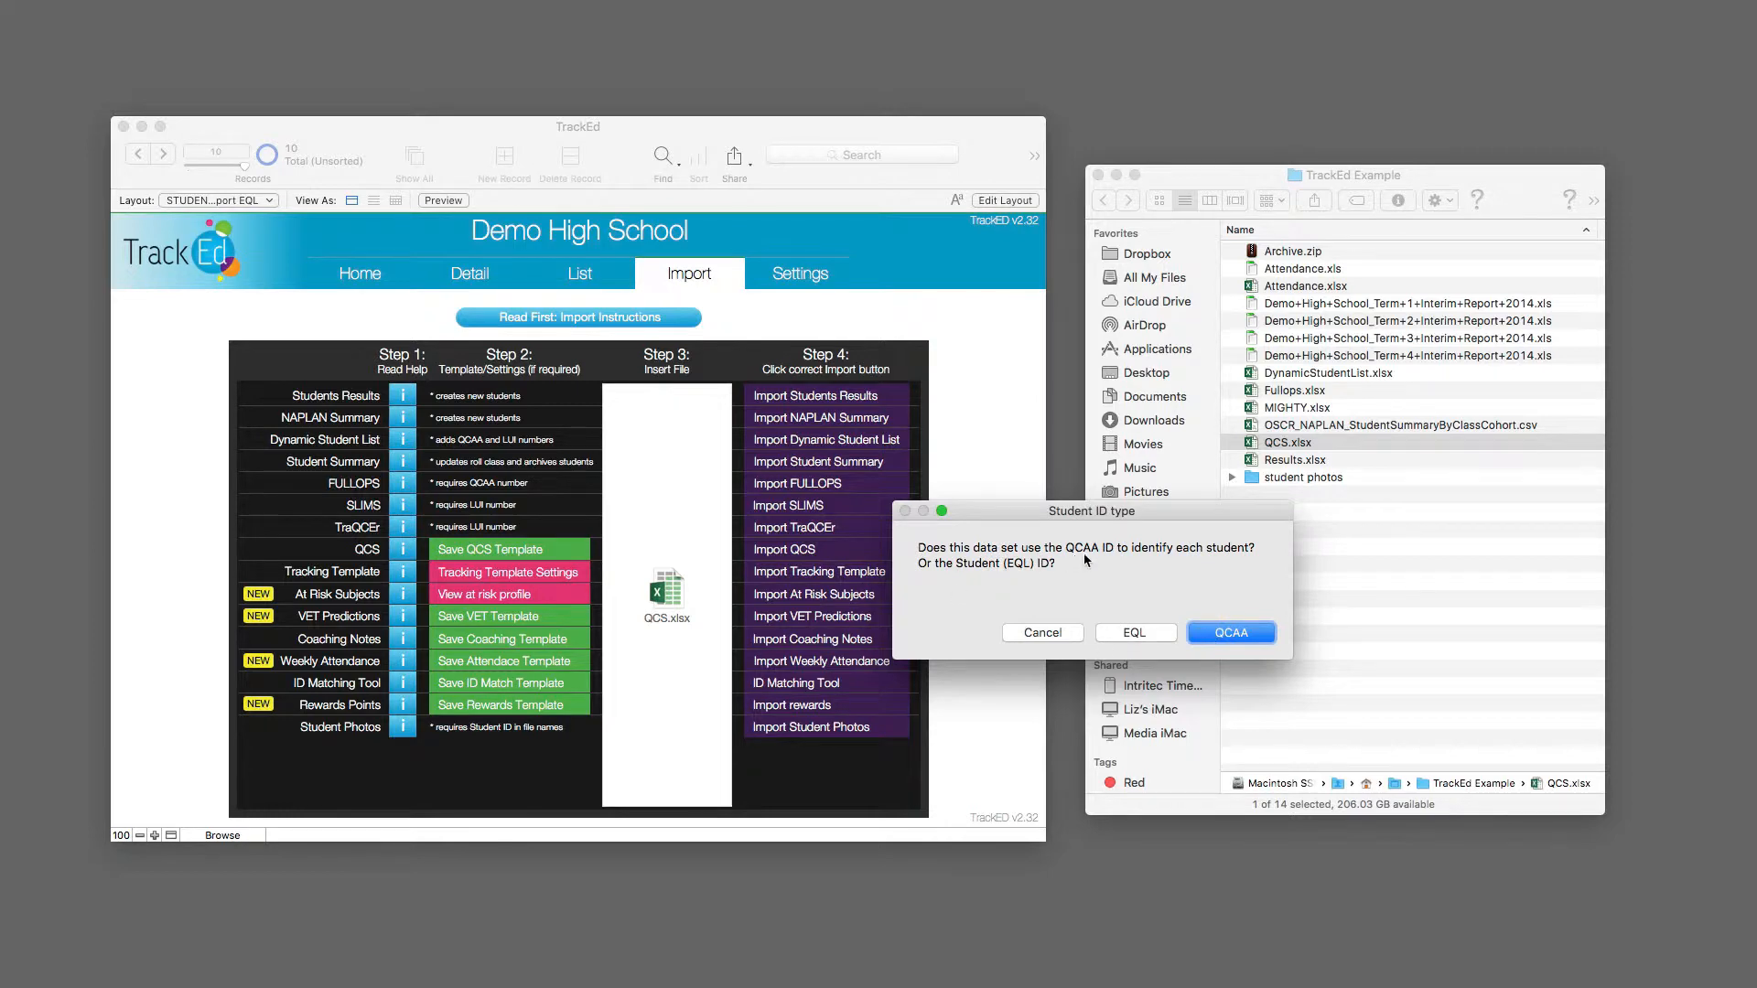
{"action": "left_click", "coordinate": [1145, 635]}
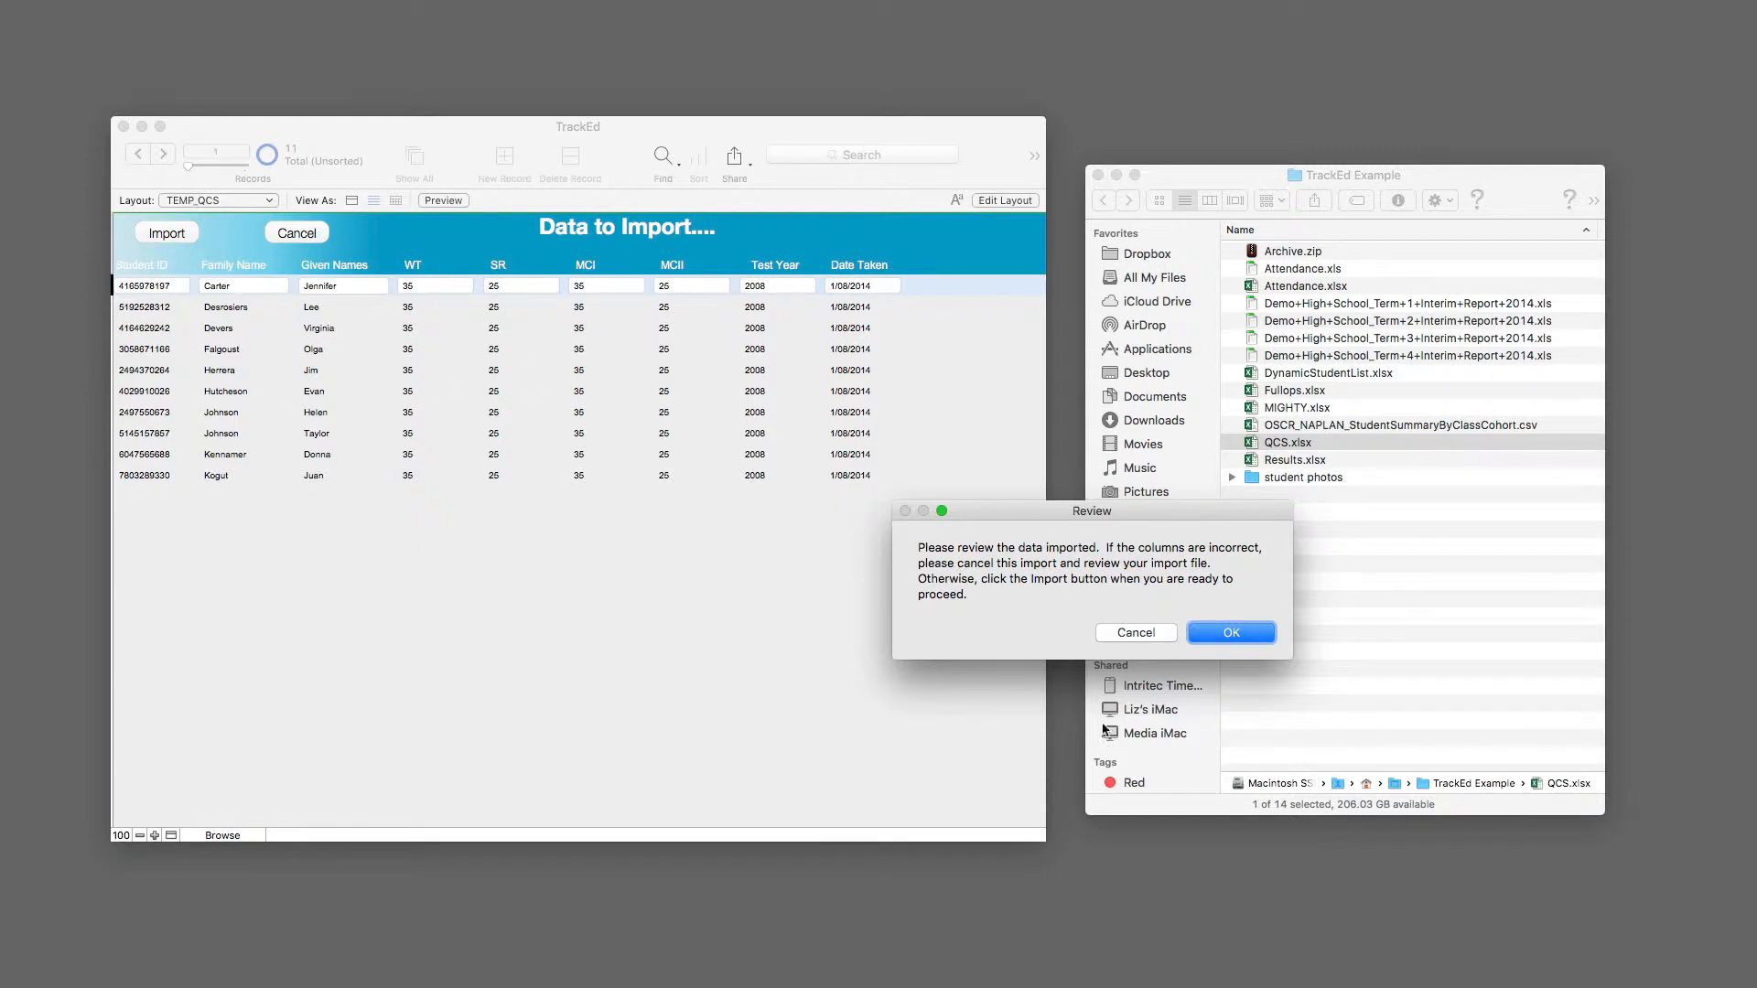
{"action": "left_click", "coordinate": [1232, 639]}
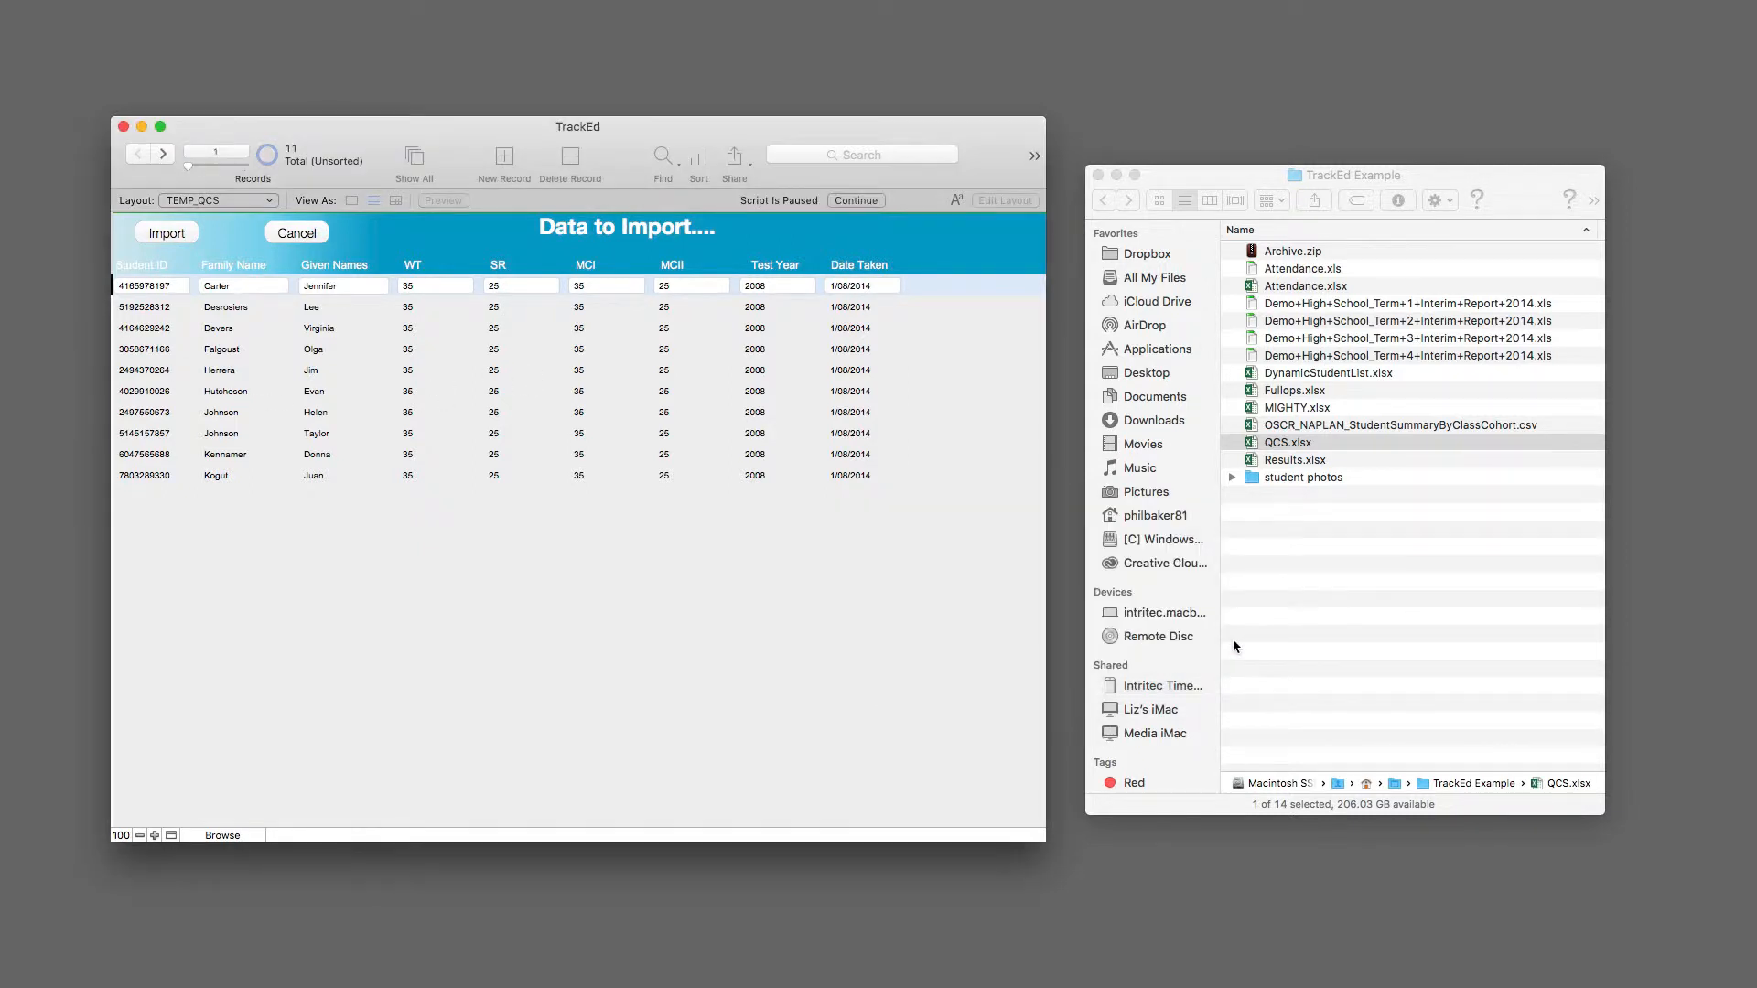
{"action": "left_click", "coordinate": [184, 240]}
Step: Acknowledge the finished QCS import and show the student records graduating in 2015
{"action": "left_click", "coordinate": [1225, 627]}
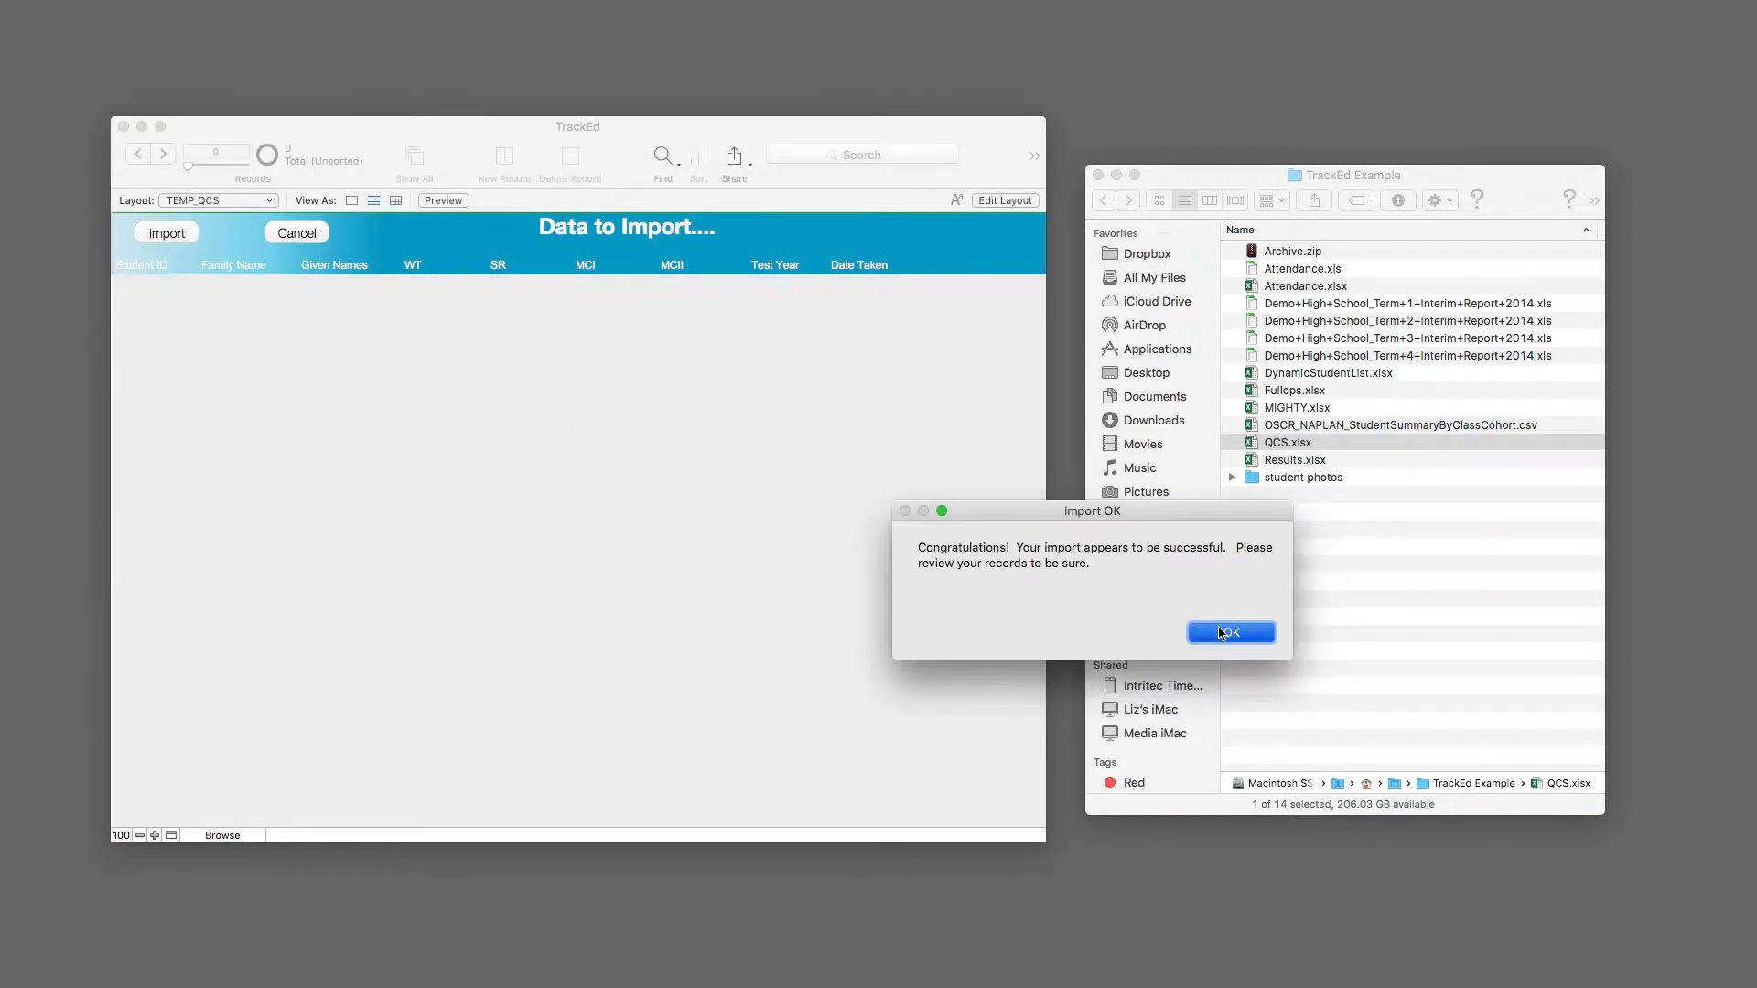
{"action": "left_click", "coordinate": [564, 439]}
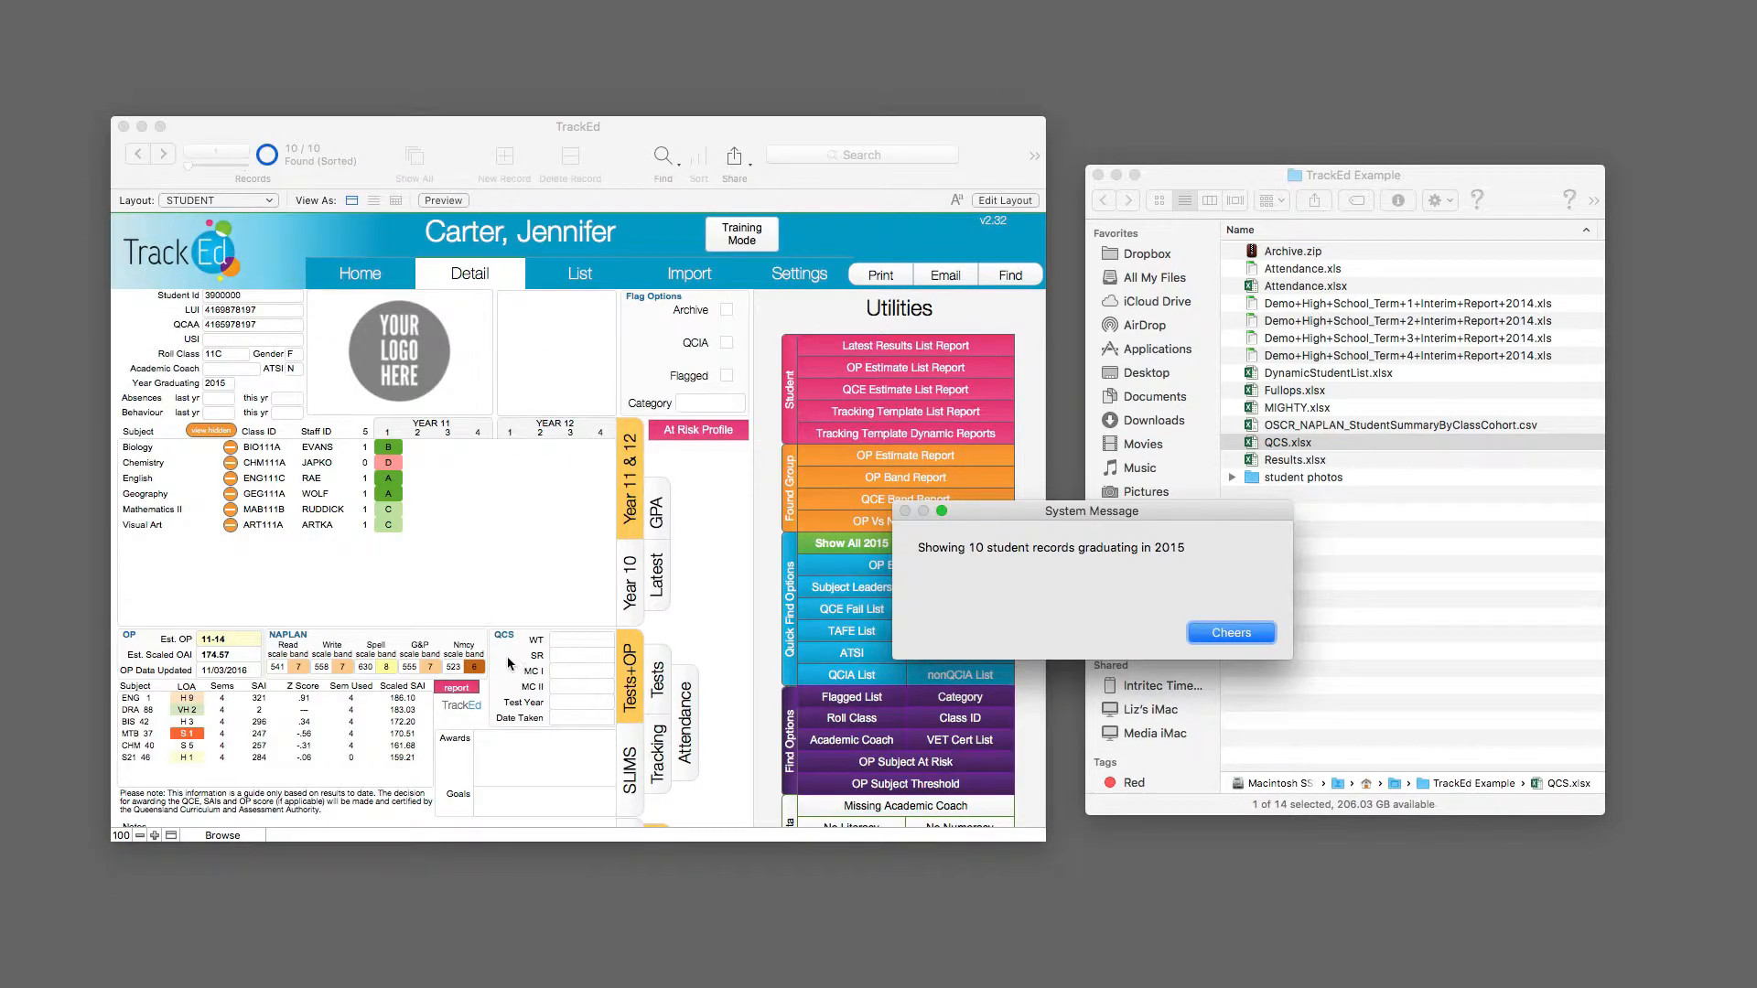
{"action": "left_click", "coordinate": [1246, 637]}
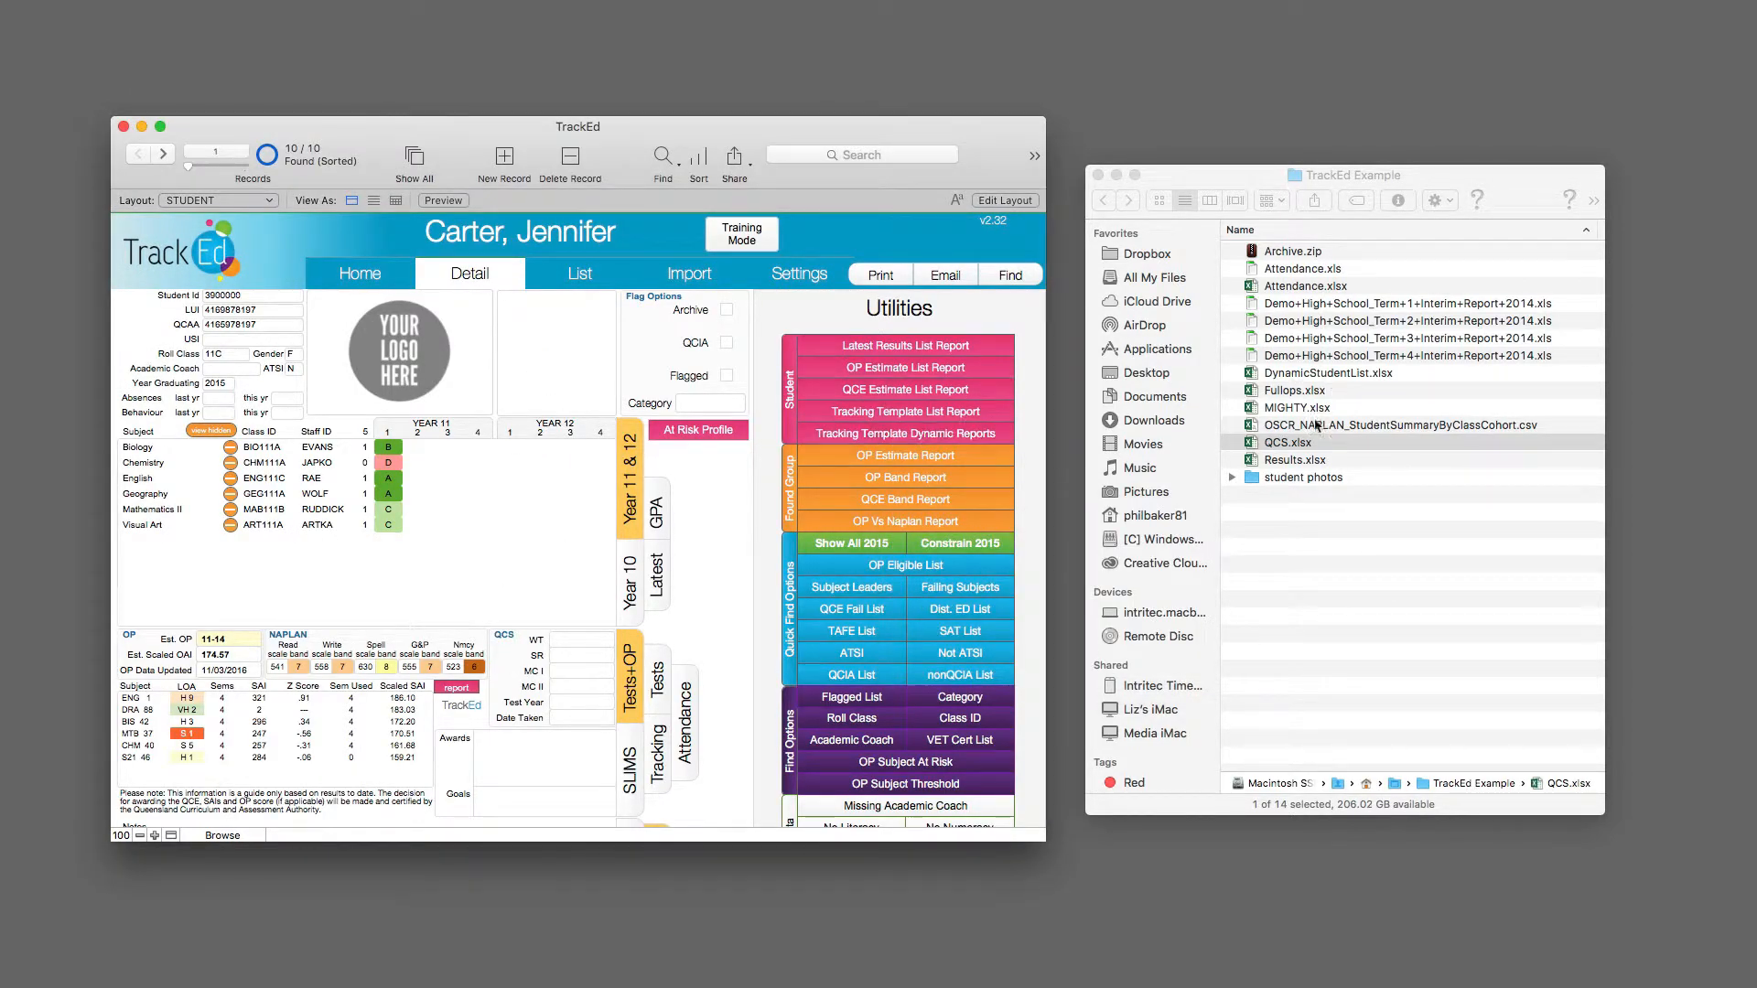
Step: Return to the import page and save the coaching notes template for the current set of students as an Excel file
{"action": "left_click", "coordinate": [684, 275]}
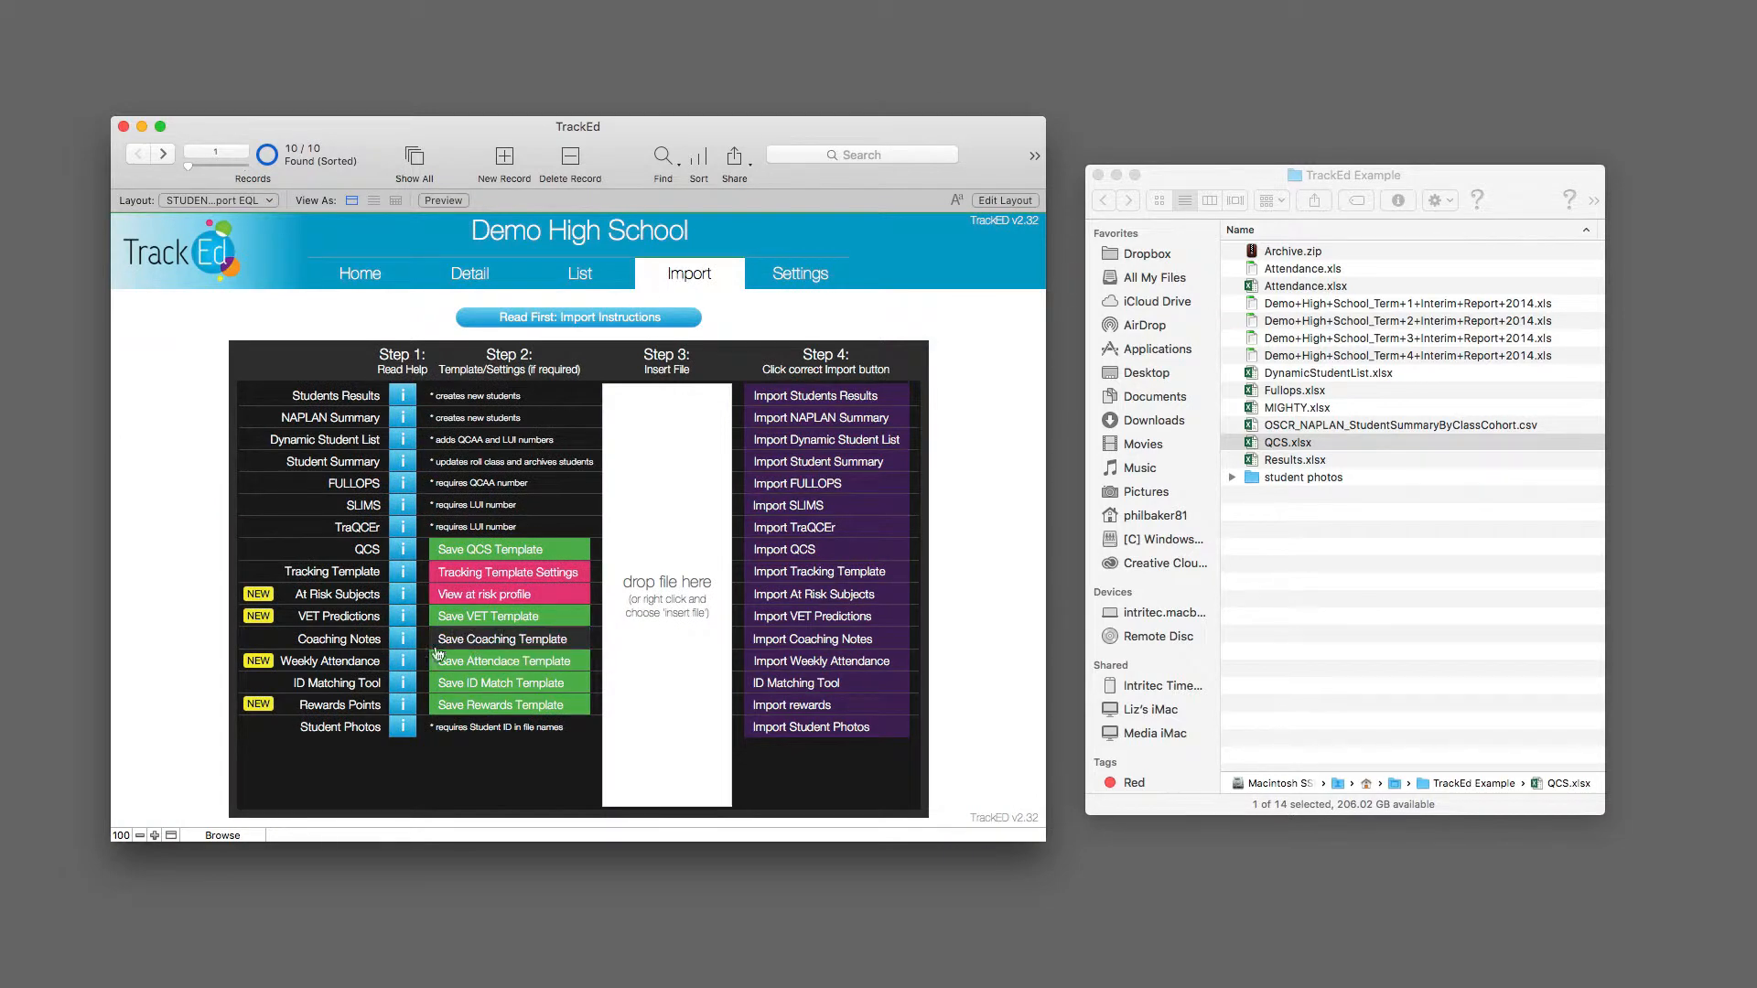
{"action": "mouse_move", "coordinate": [341, 647]}
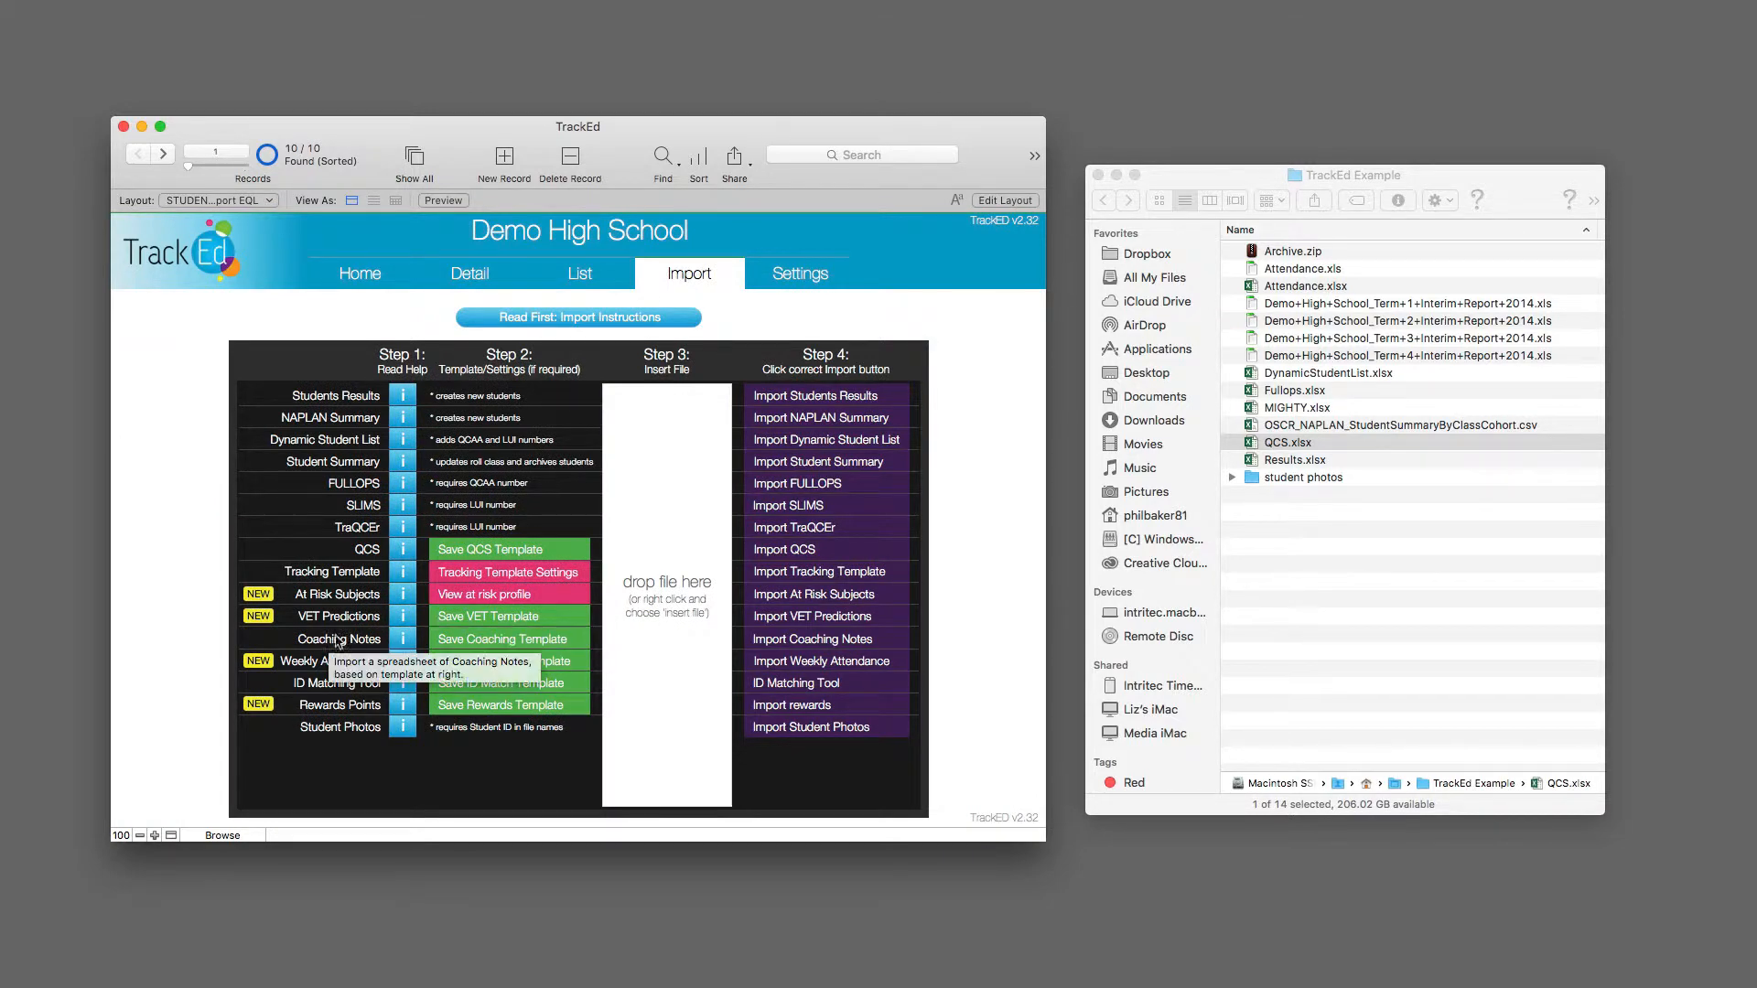
{"action": "left_click", "coordinate": [463, 643]}
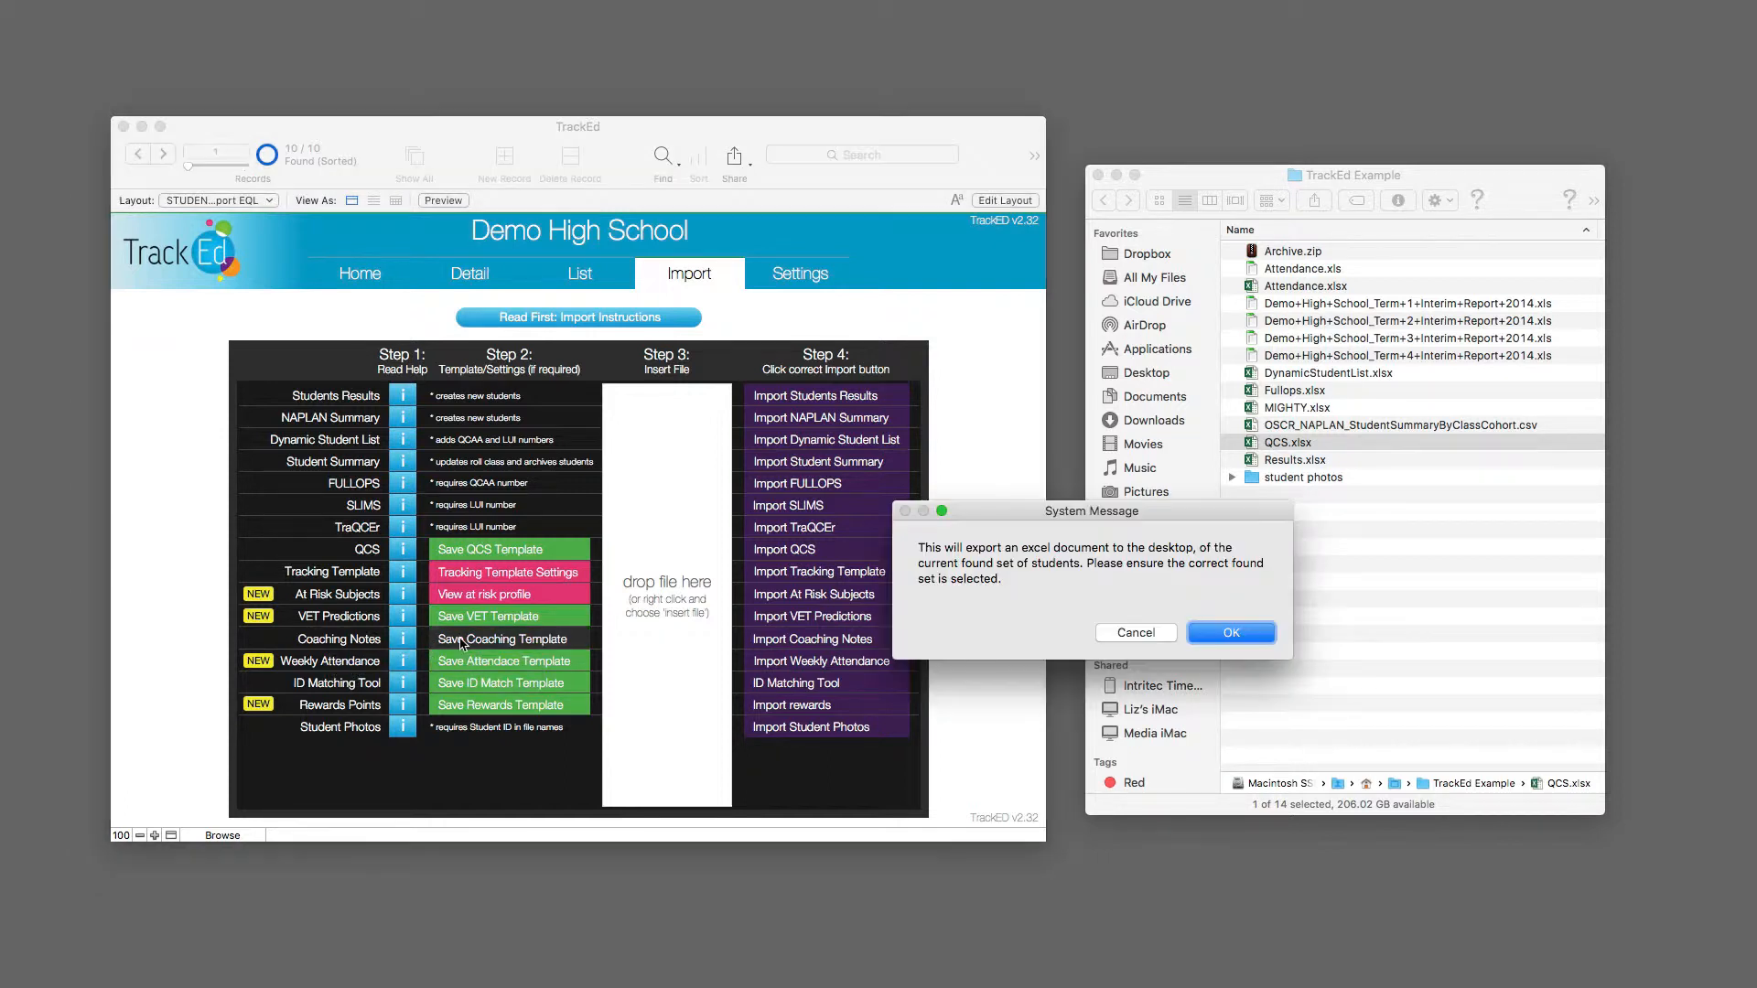
{"action": "left_click", "coordinate": [1196, 637]}
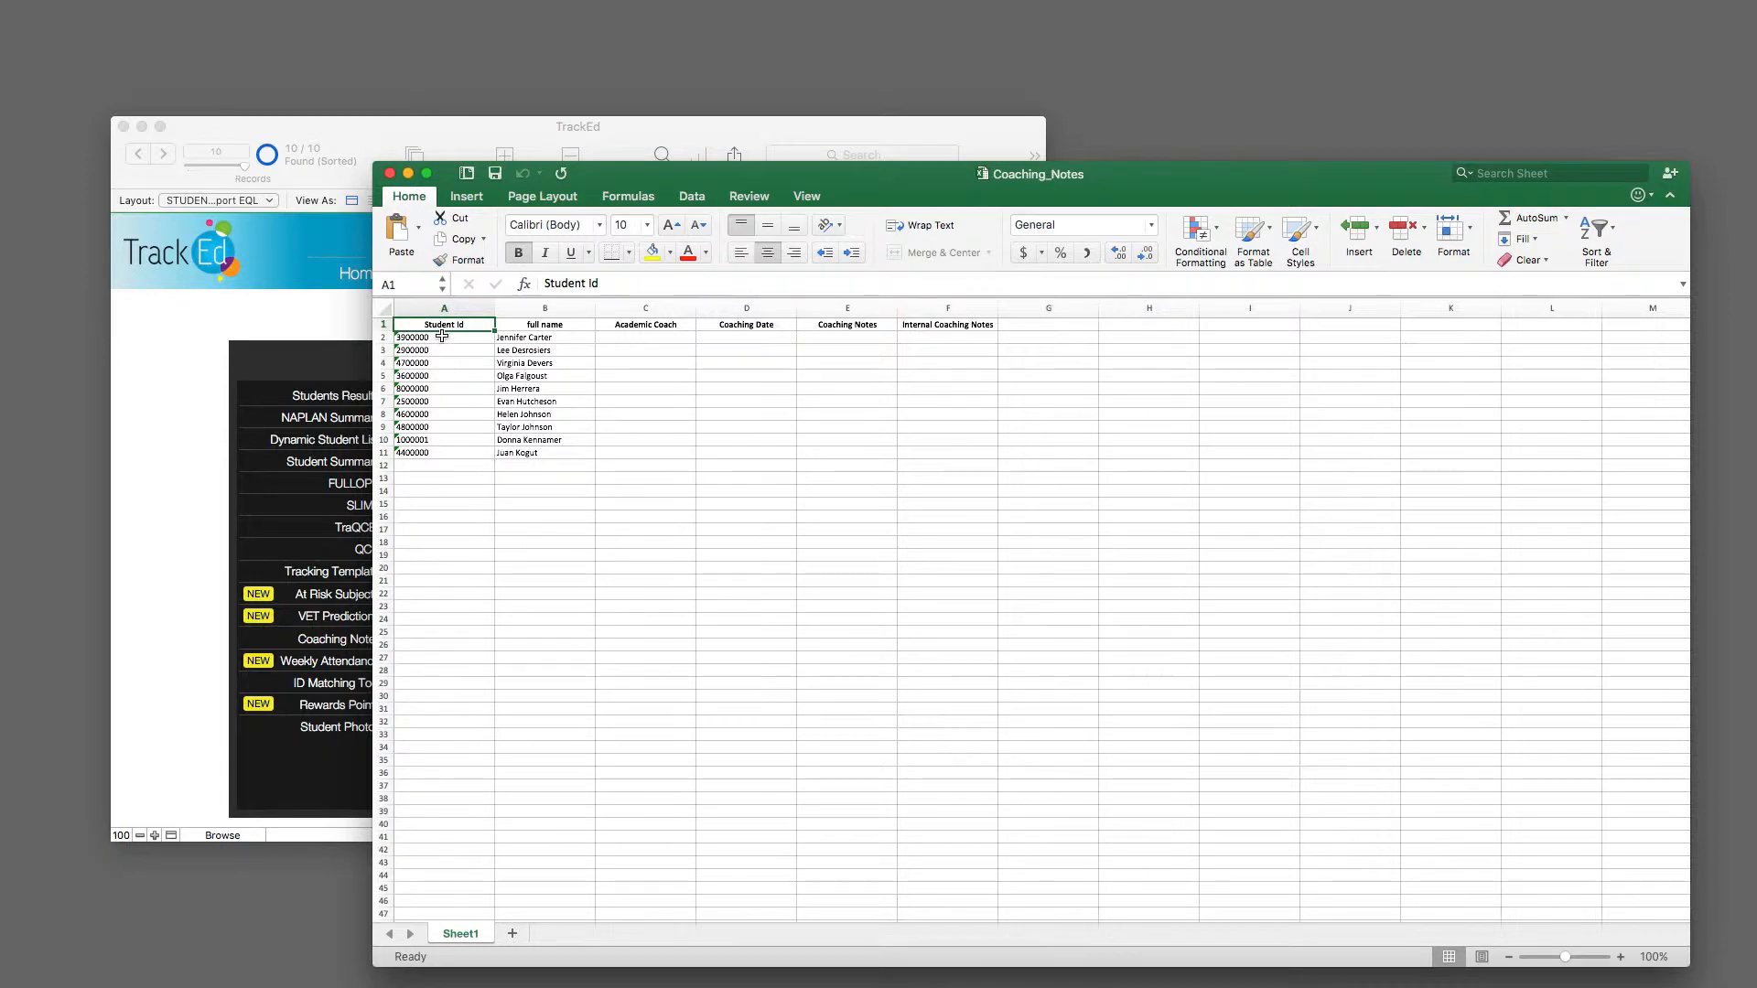
Step: Look over the template's Student Id, Academic Coach, Coaching Date, Coaching Notes and Internal Coaching Notes columns
{"action": "left_click_drag", "start_coordinate": [442, 337], "coordinate": [426, 448]}
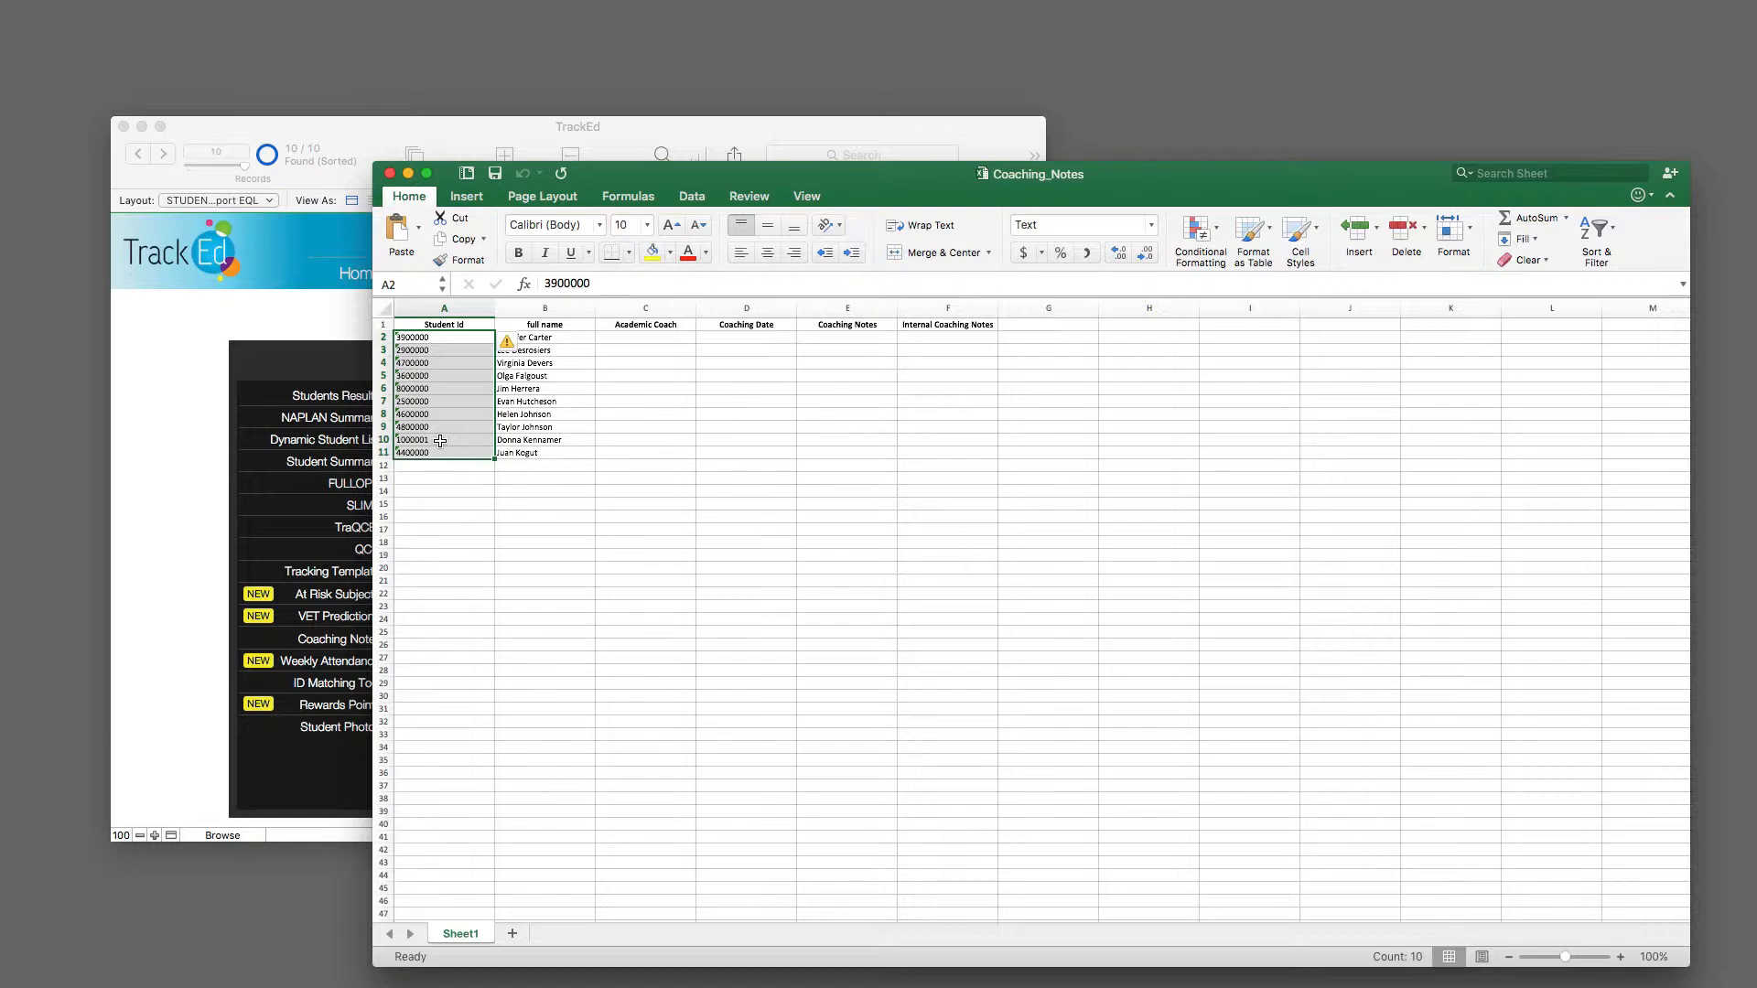
{"action": "left_click_drag", "start_coordinate": [449, 339], "coordinate": [426, 454]}
{"action": "left_click_drag", "start_coordinate": [650, 338], "coordinate": [645, 455]}
{"action": "left_click", "coordinate": [756, 338]}
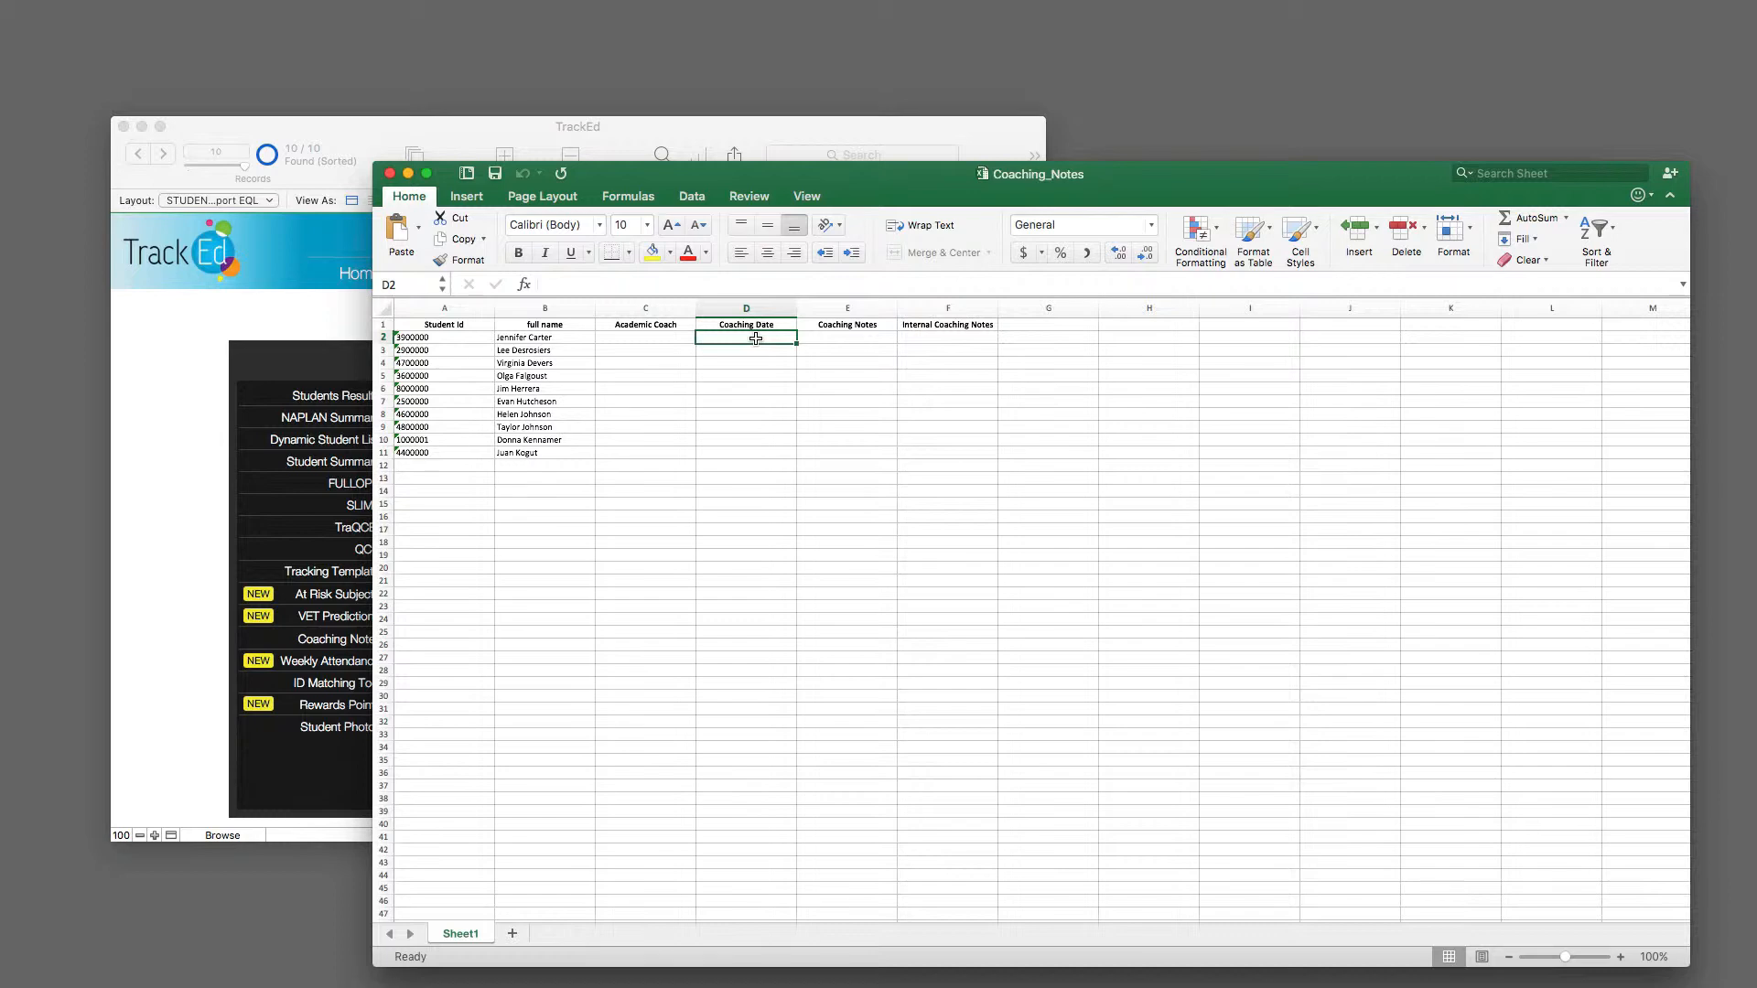
{"action": "left_click", "coordinate": [828, 338]}
{"action": "left_click", "coordinate": [971, 340]}
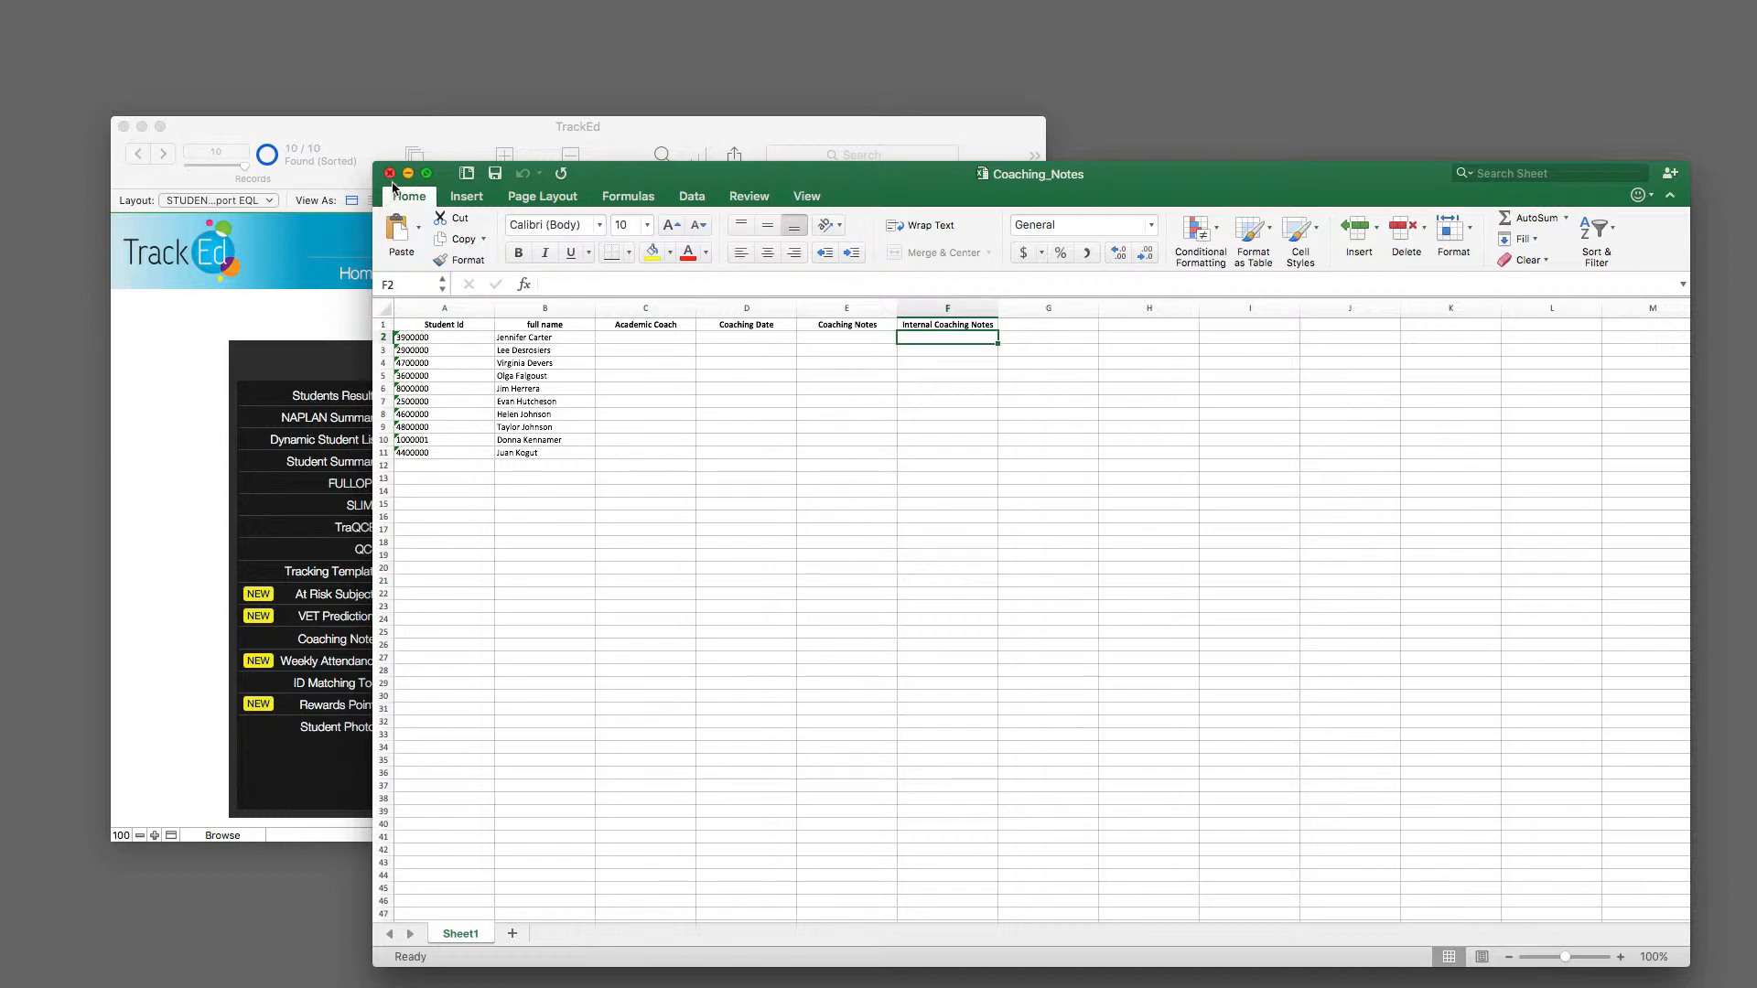
Step: Enter "Goals, strategies" as the coaching notes for the first student in cell E2
{"action": "left_click", "coordinate": [832, 342]}
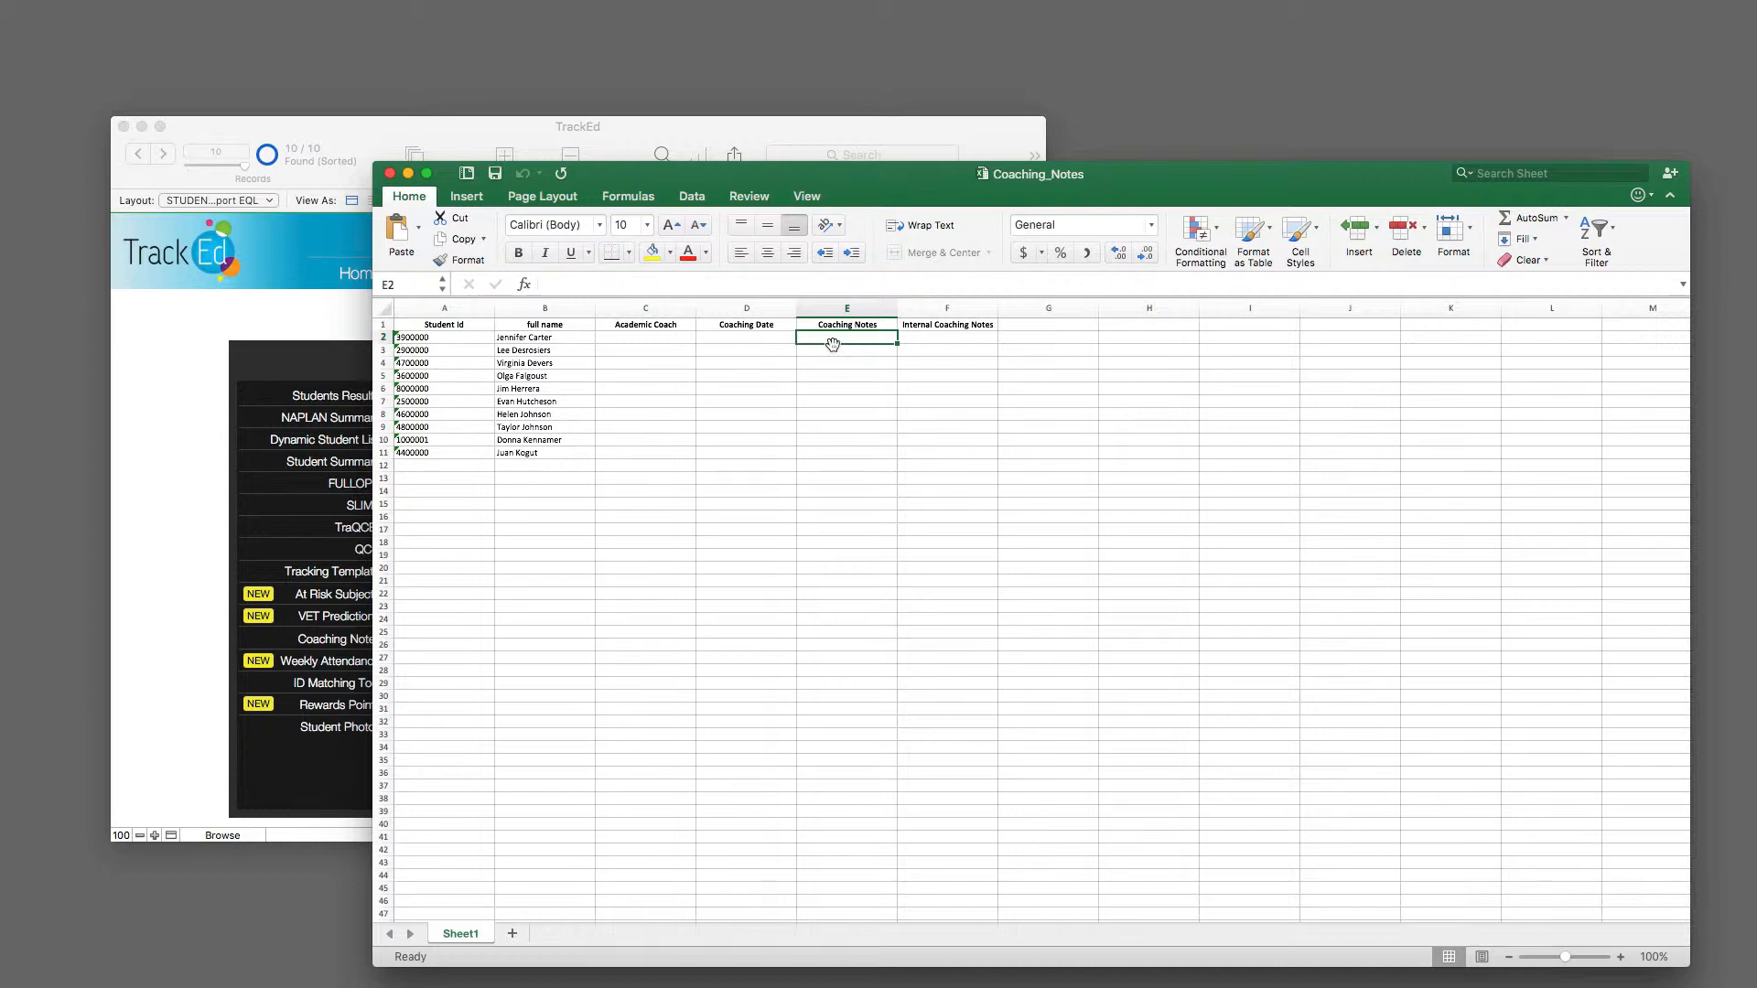
{"action": "type", "text": "Goals, strategies"}
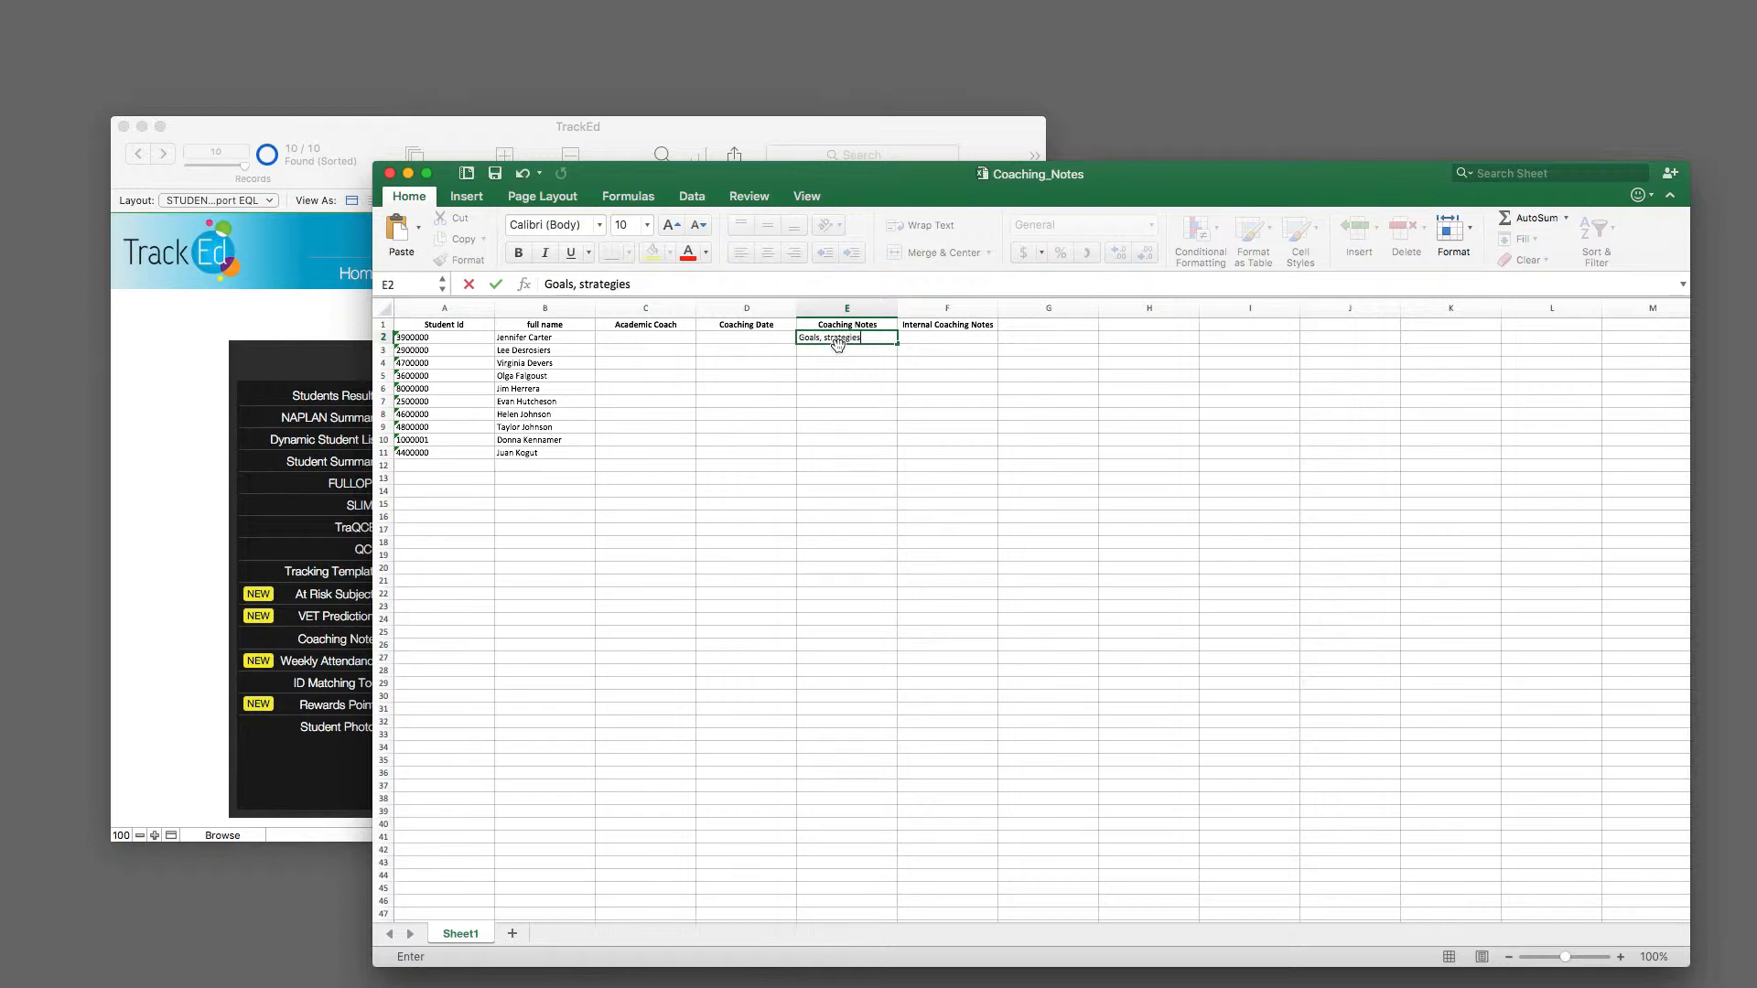
{"action": "left_click", "coordinate": [965, 337]}
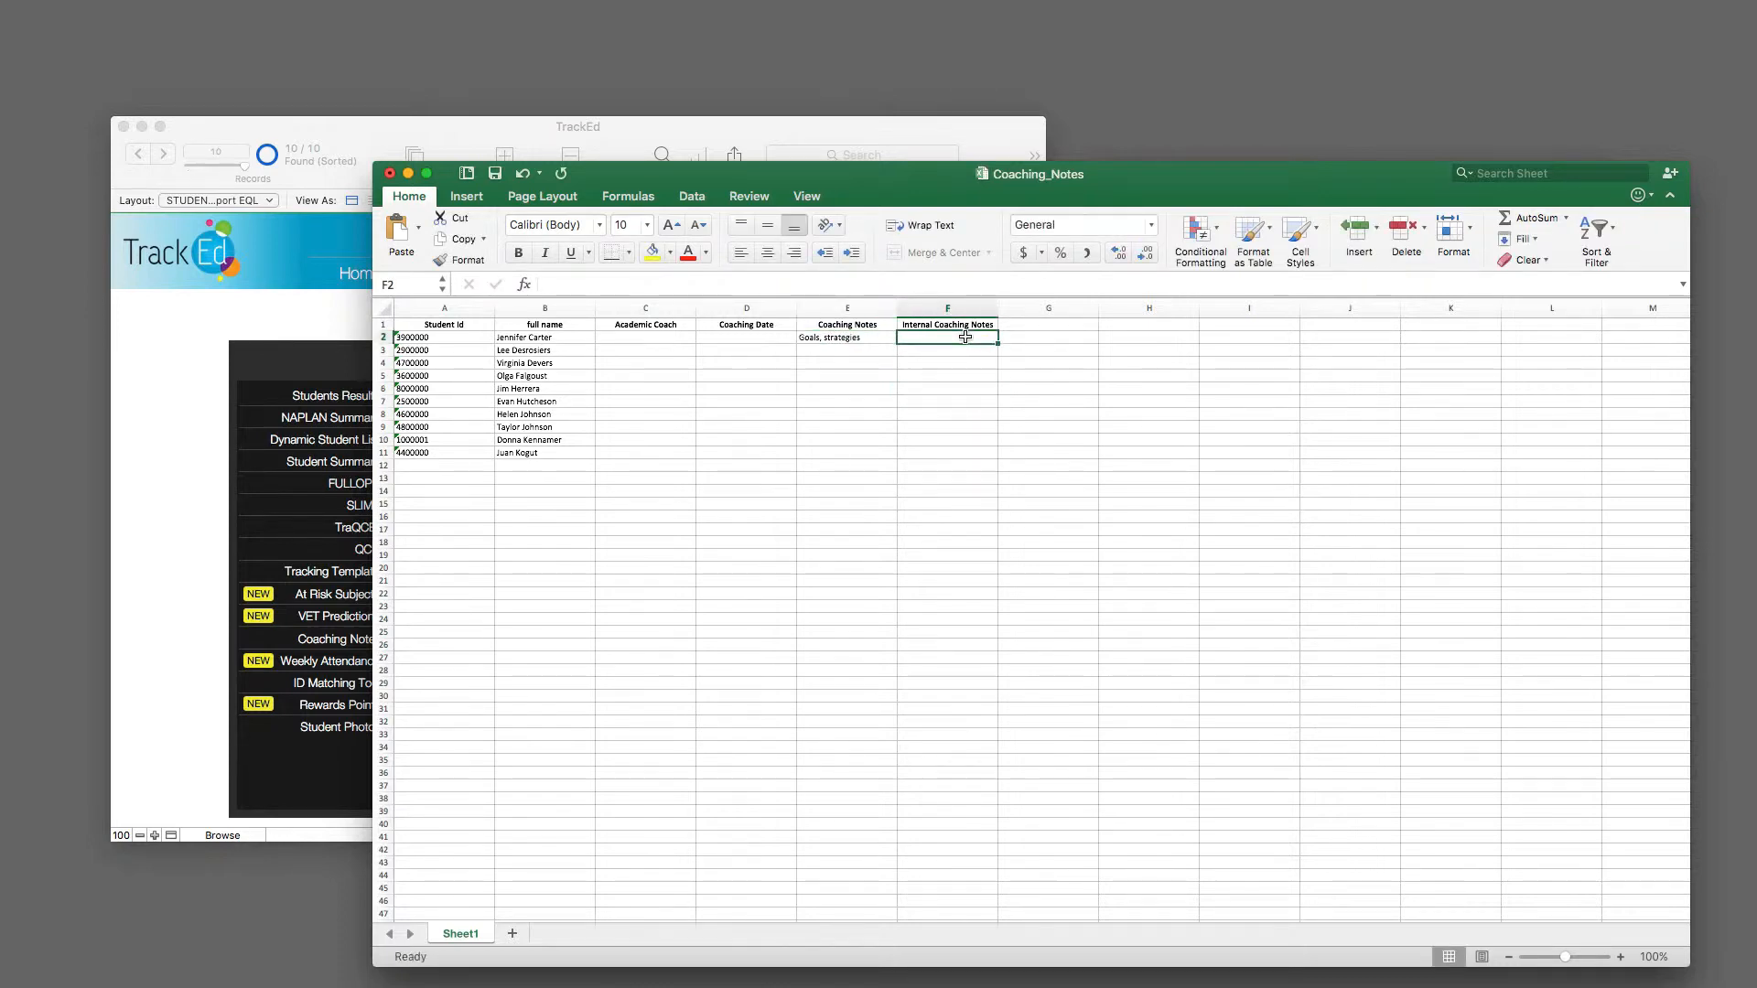
Step: Enter "Behaviour" as the first student's internal coaching notes in cell F2 and close the Coaching_Notes workbook
{"action": "type", "text": "Behaviour"}
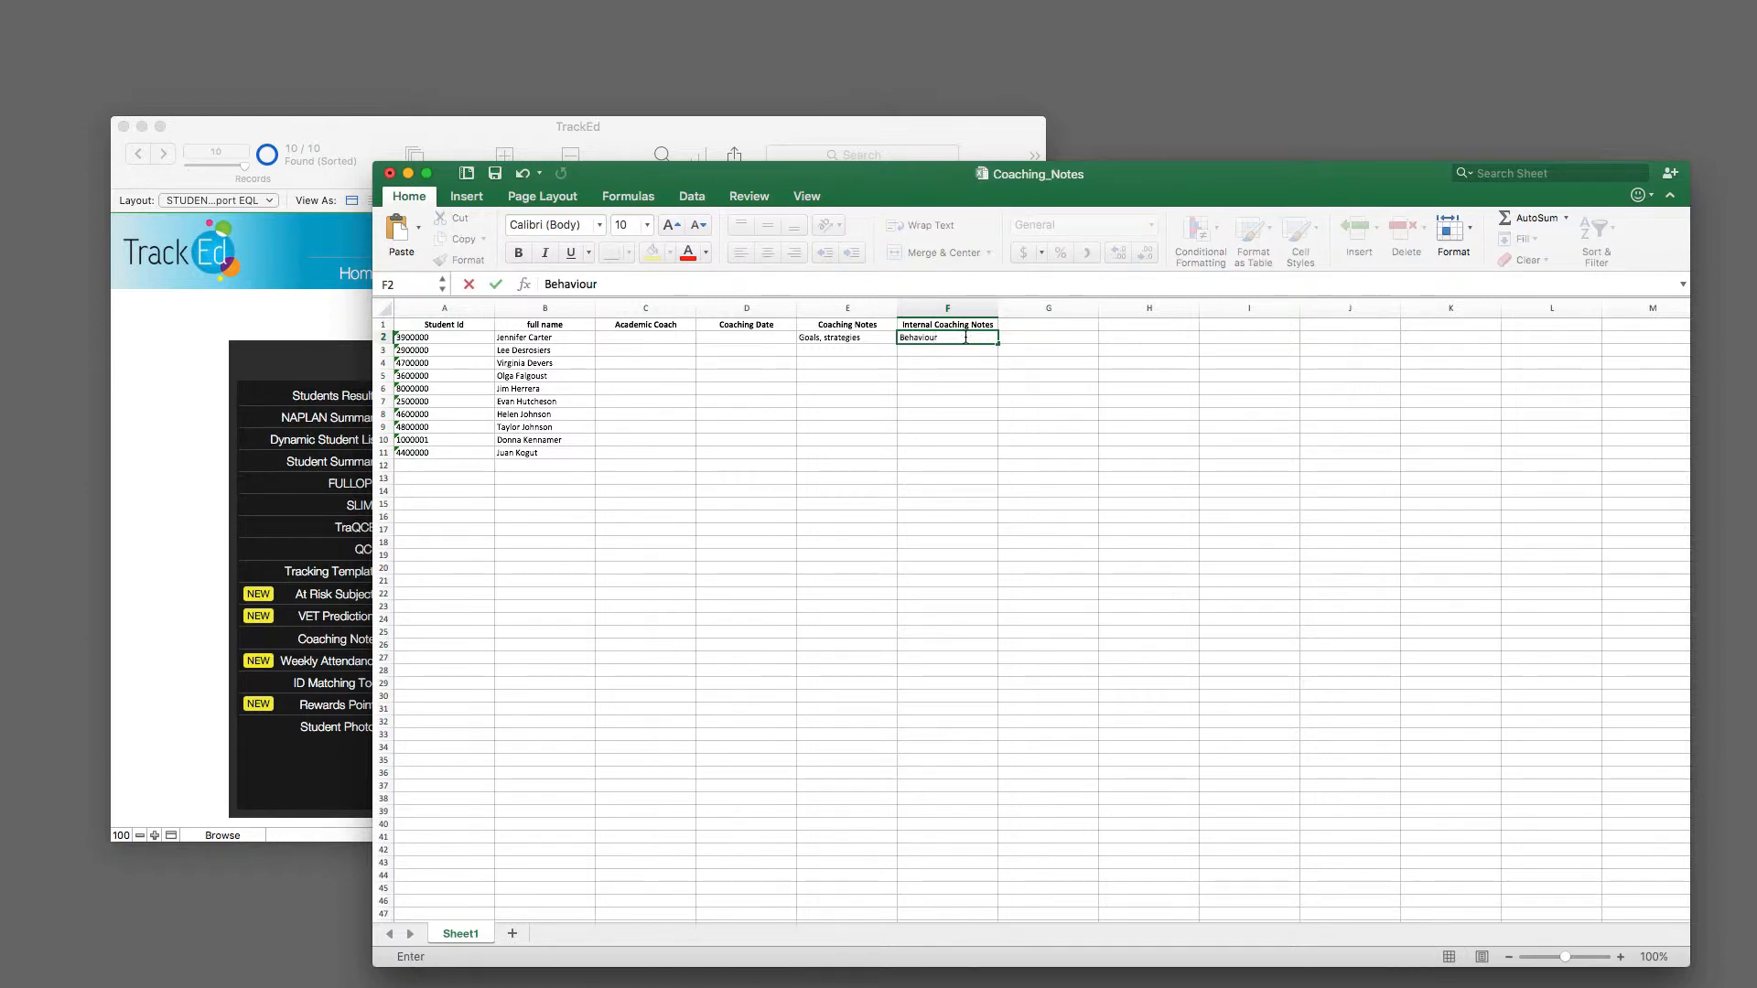
{"action": "left_click", "coordinate": [979, 390]}
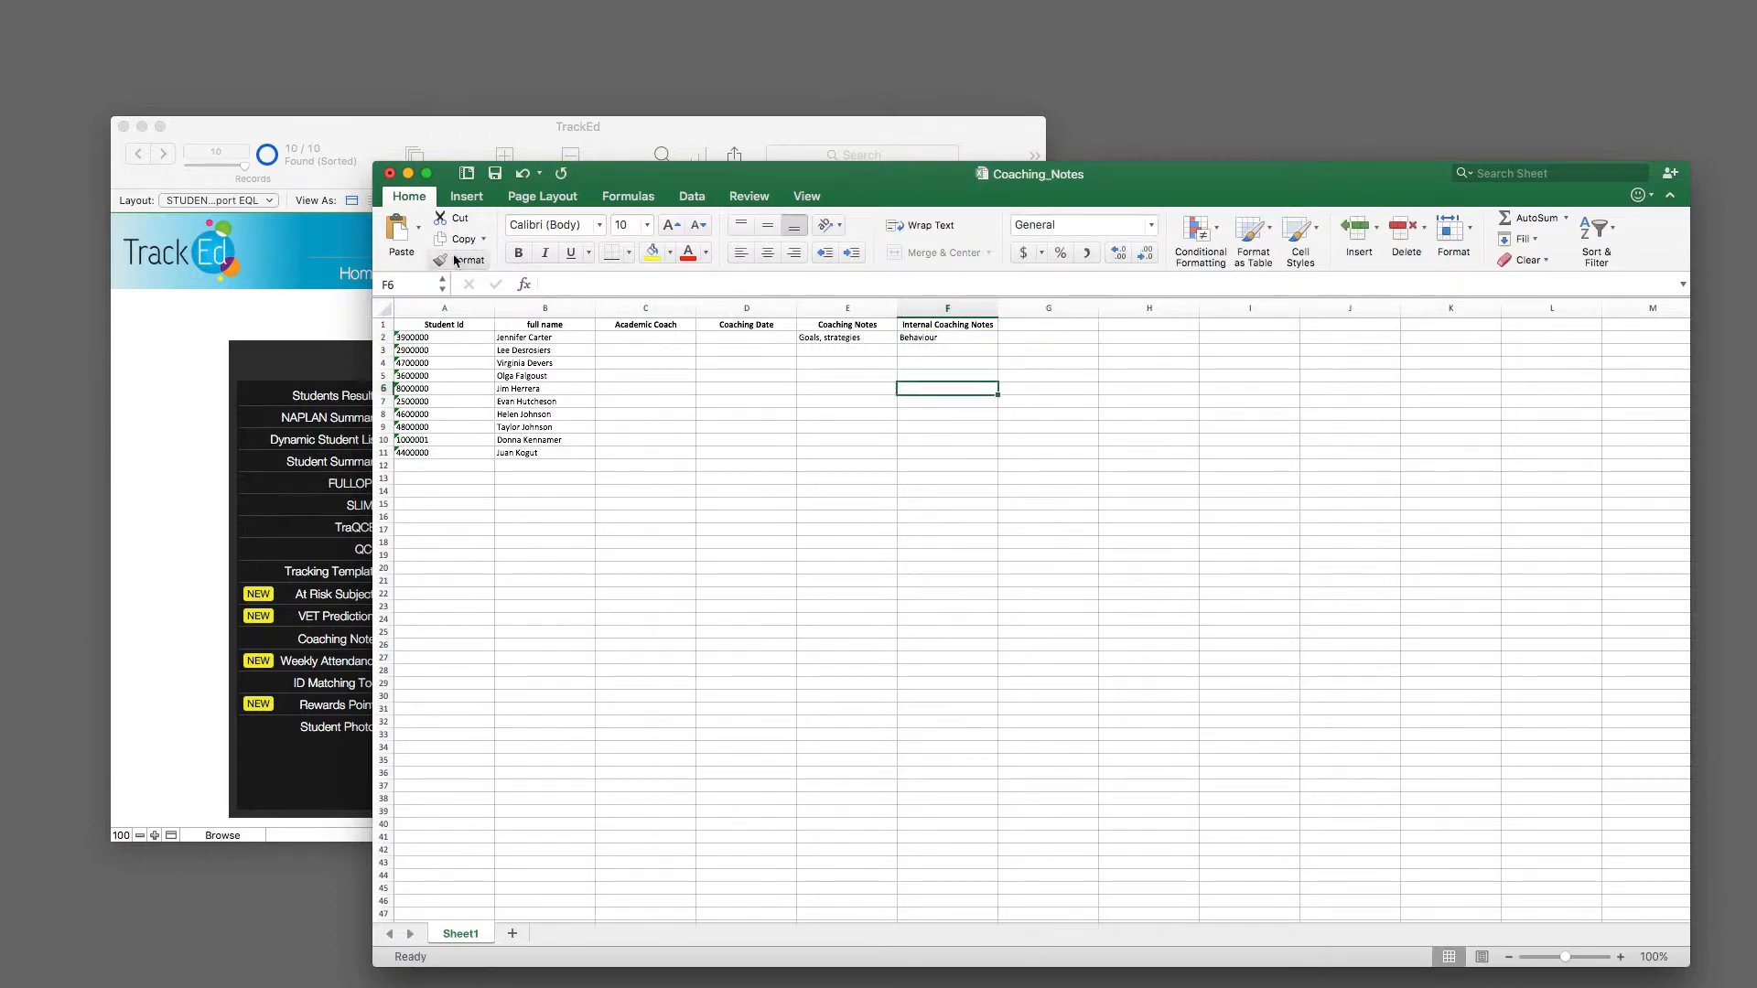
{"action": "left_click", "coordinate": [389, 173]}
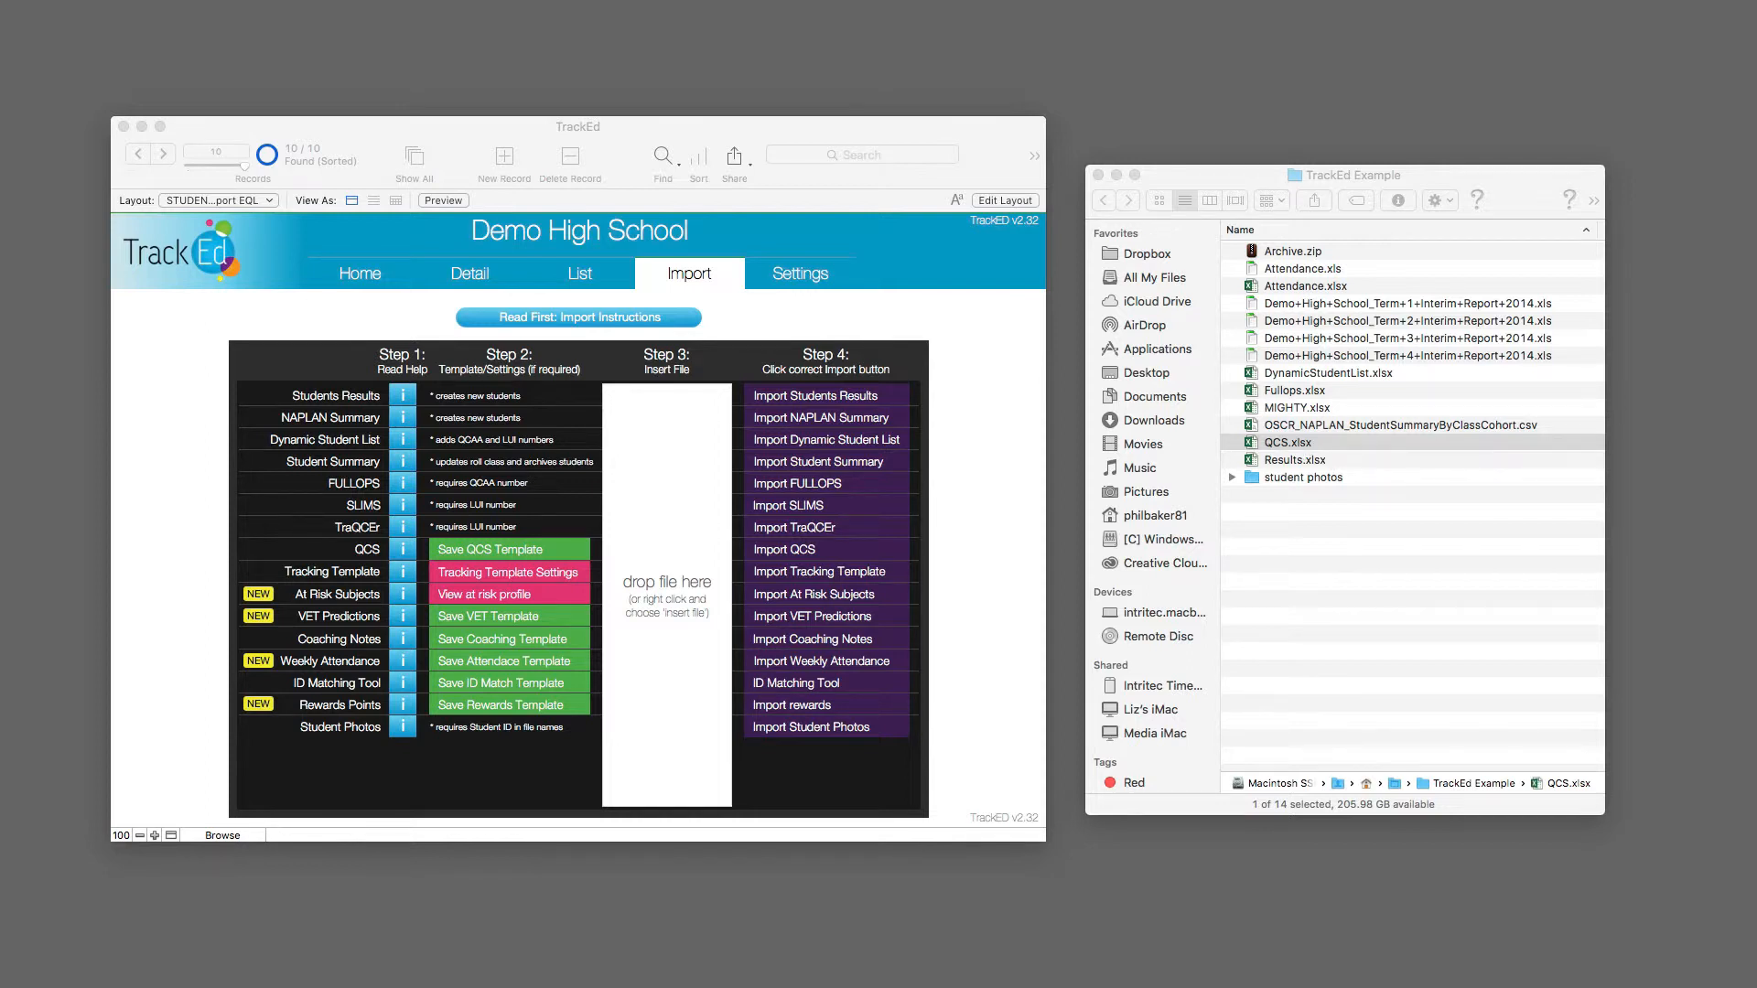
Step: Insert Coaching_Notes.xlsx as the import file in TrackEd and run the coaching notes import, acknowledging the backup and import messages
{"action": "left_click_drag", "start_coordinate": [1744, 393], "coordinate": [653, 633]}
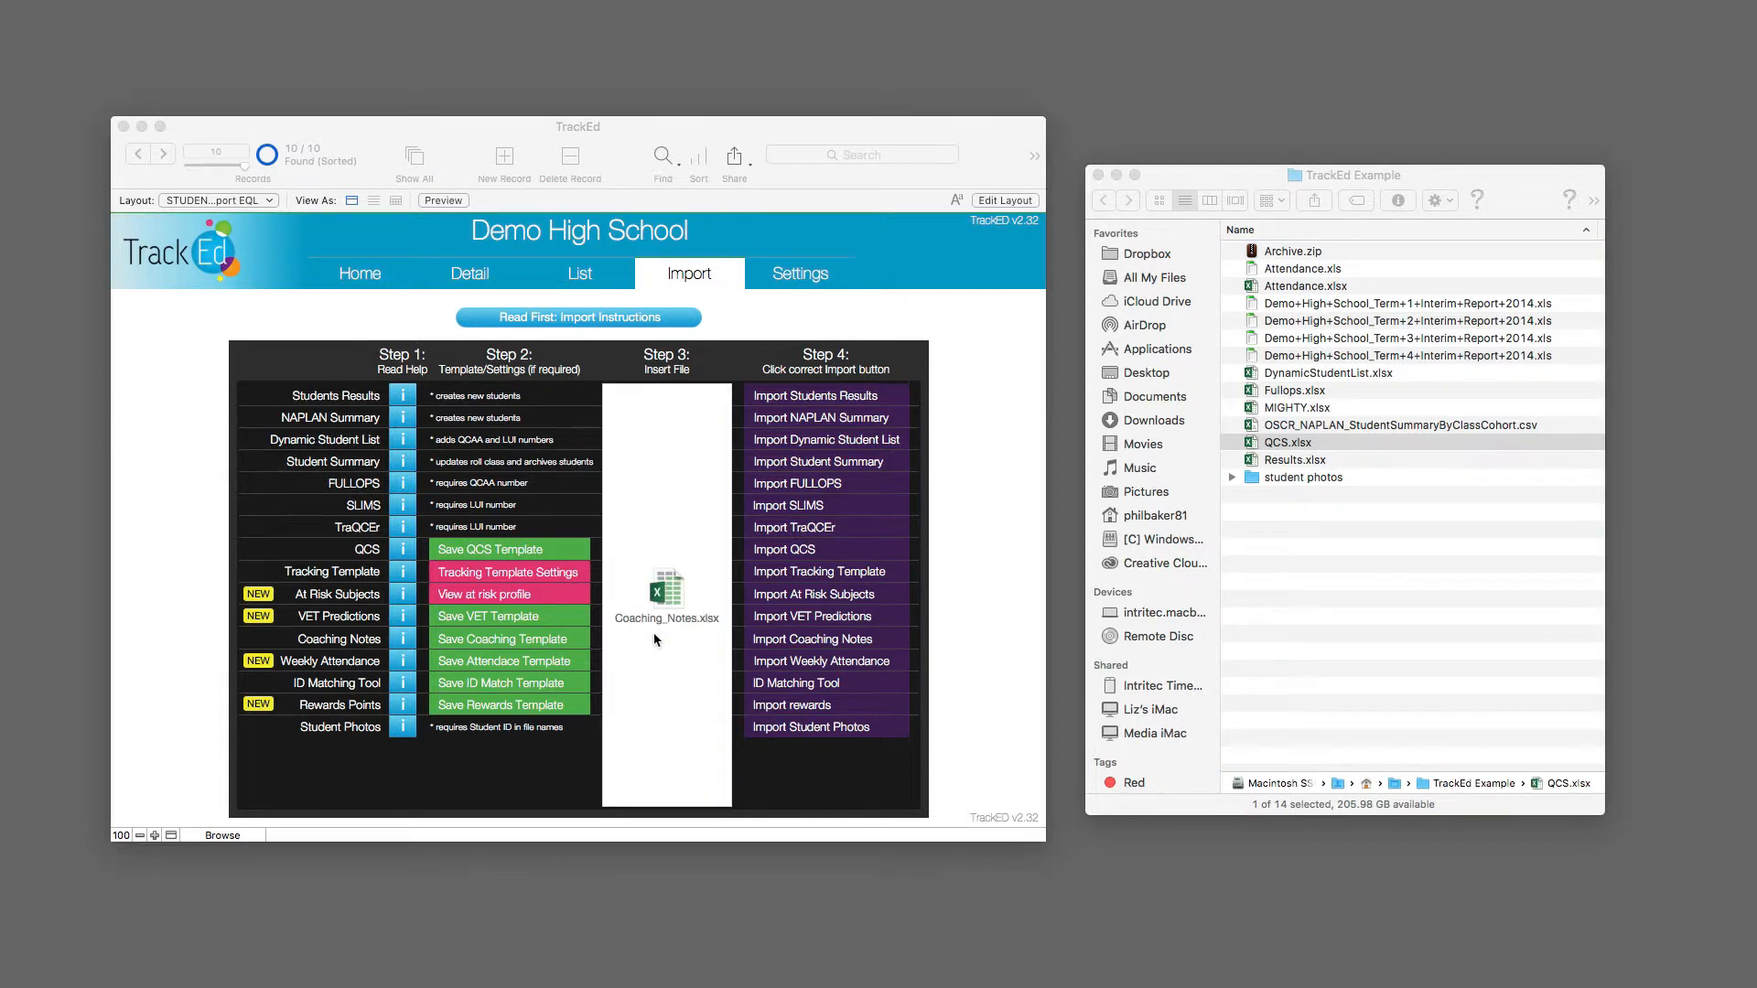
{"action": "left_click", "coordinate": [784, 640]}
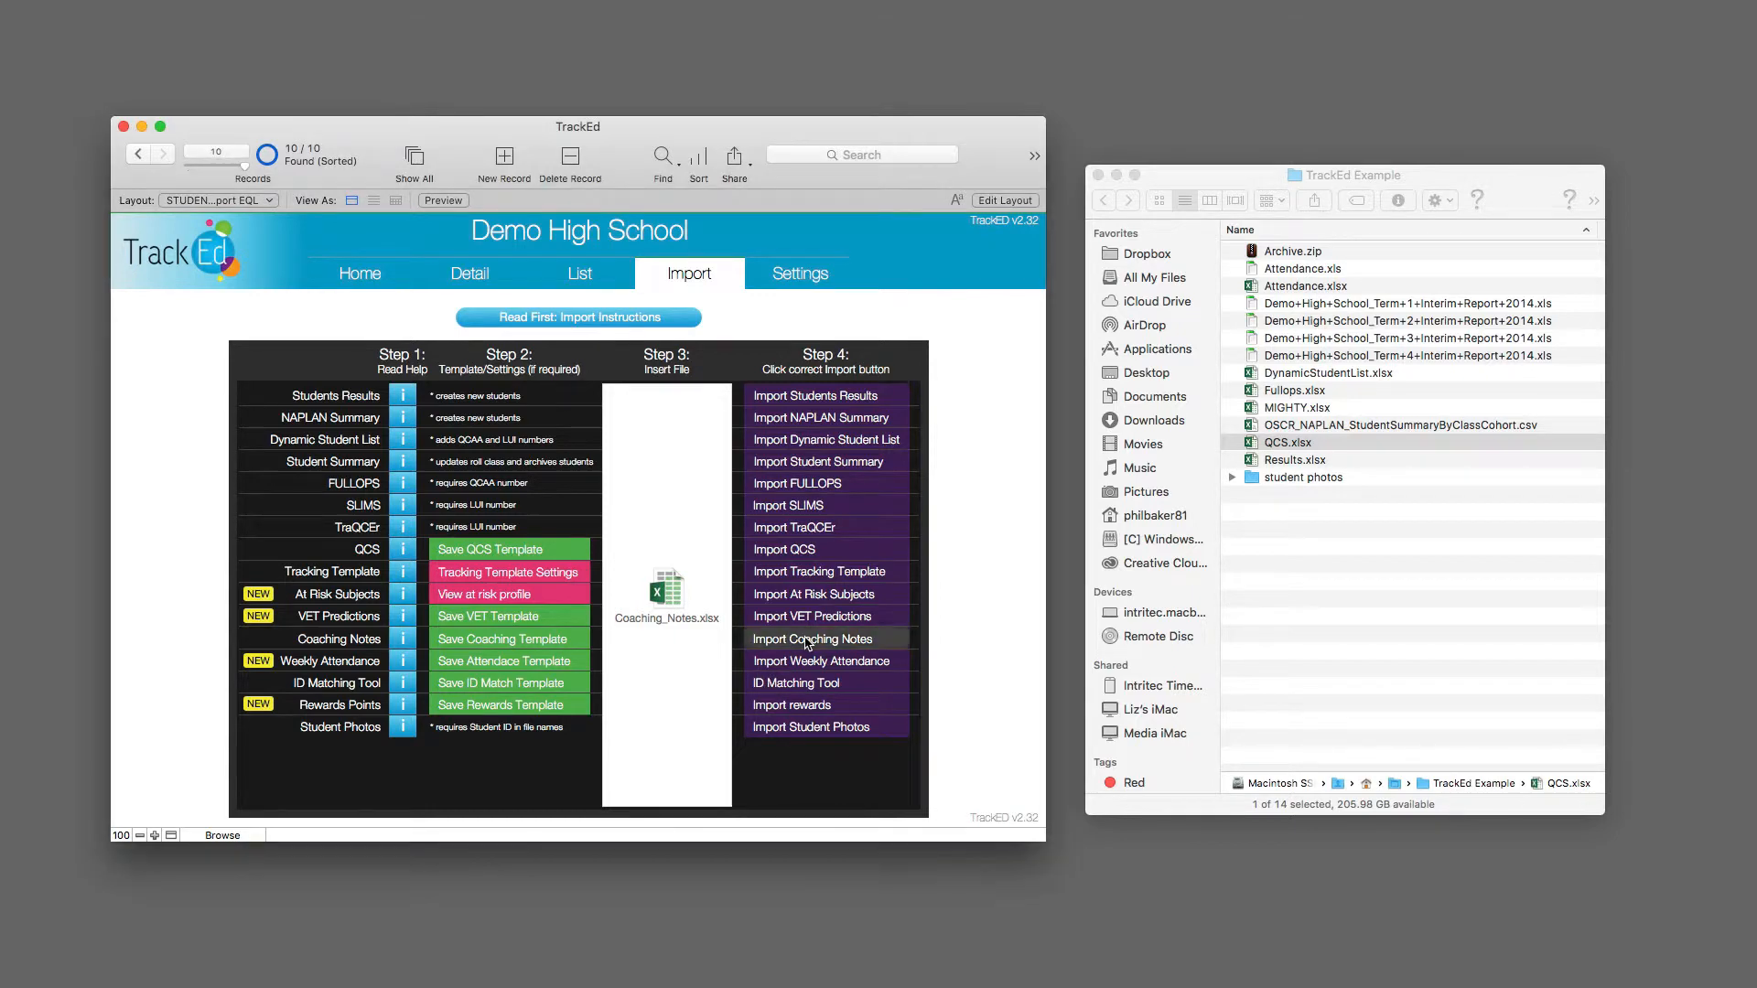
{"action": "left_click", "coordinate": [1231, 636]}
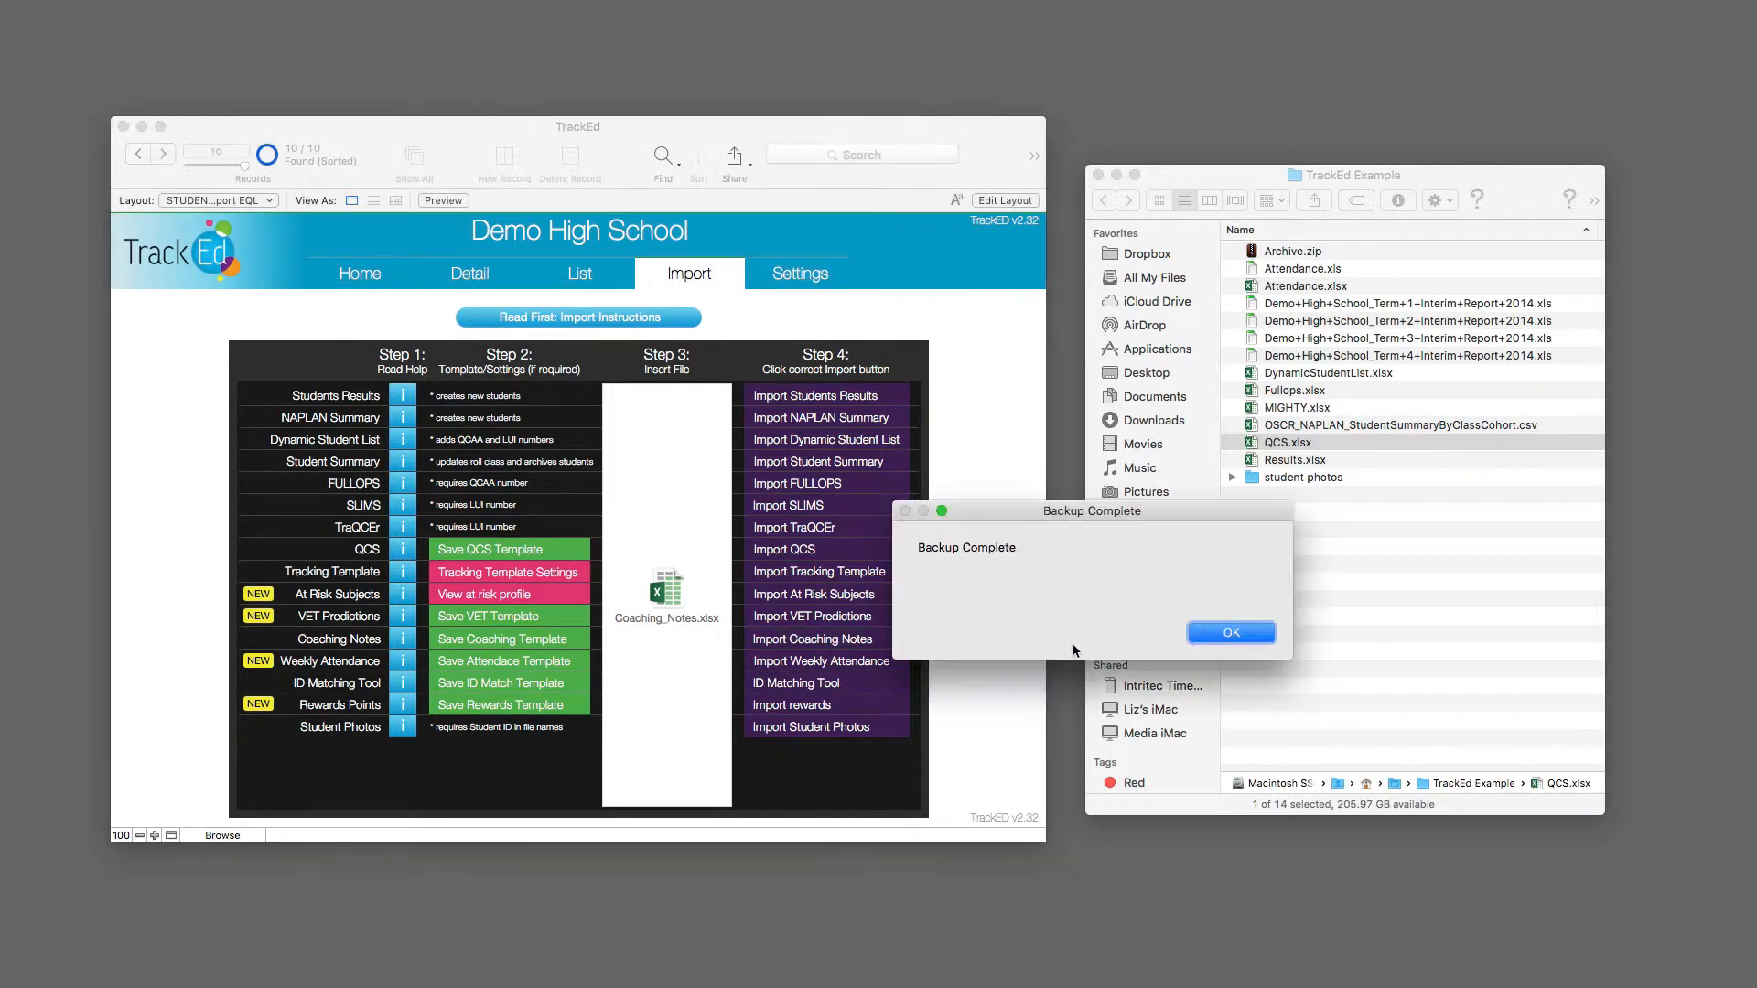
{"action": "left_click", "coordinate": [1227, 635]}
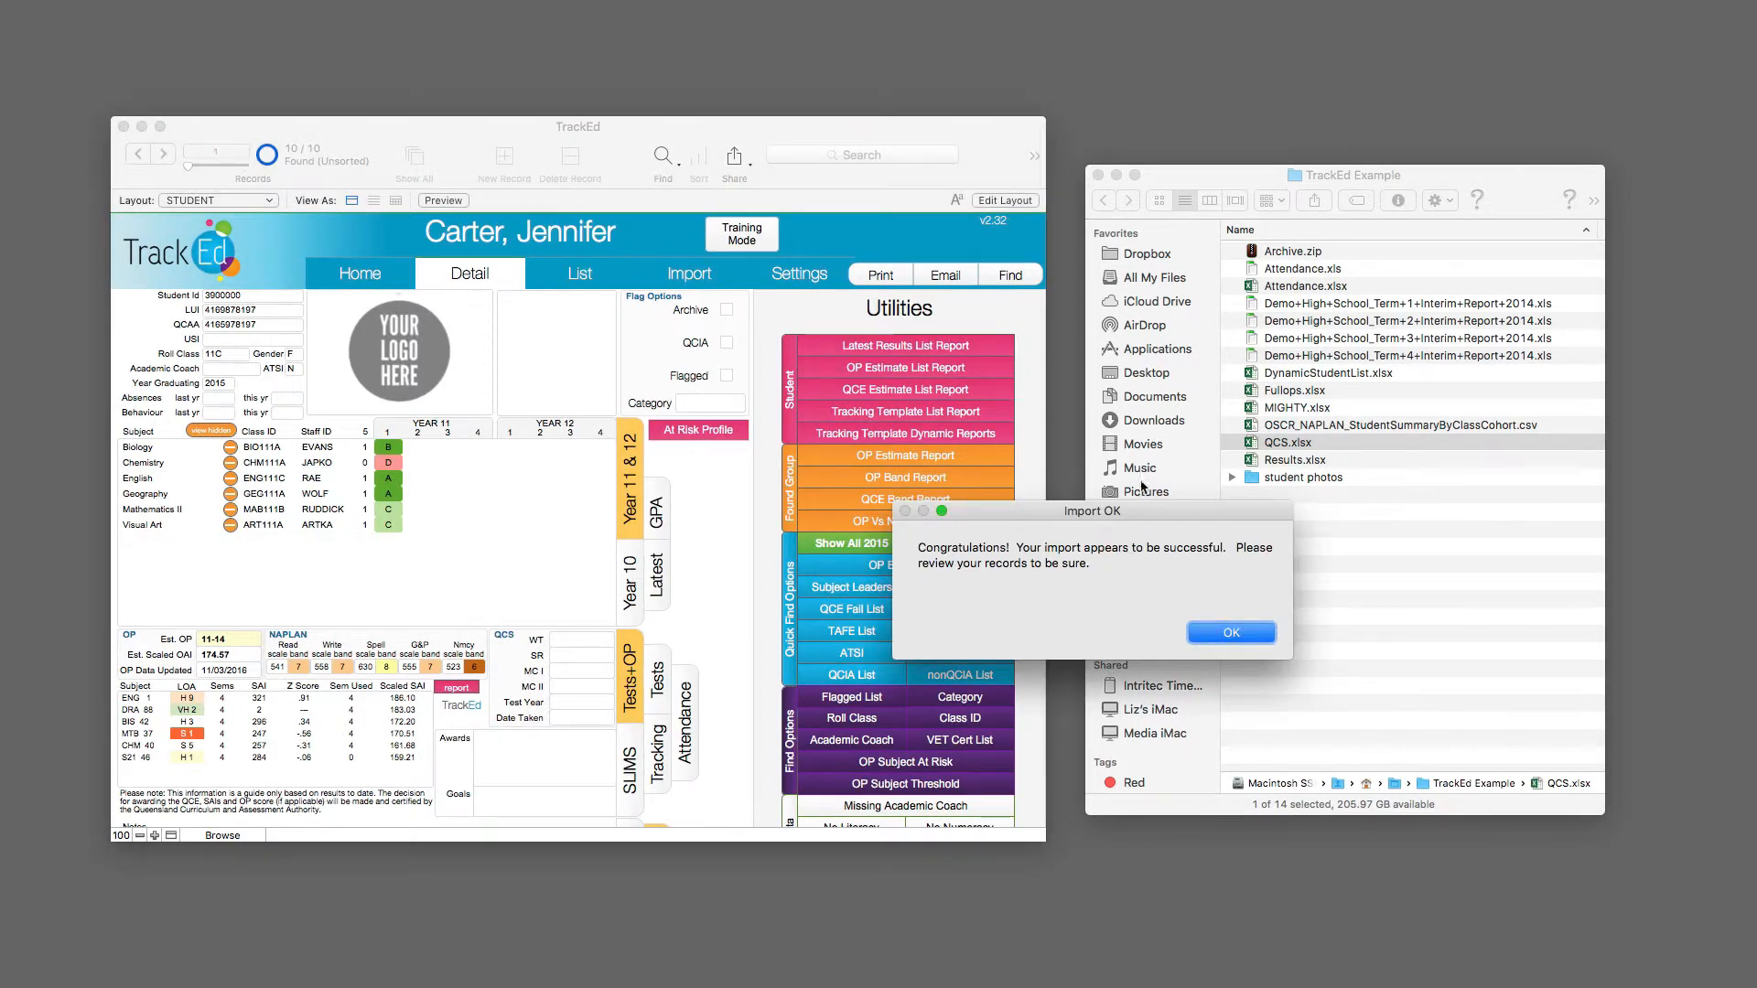
{"action": "left_click", "coordinate": [1232, 633]}
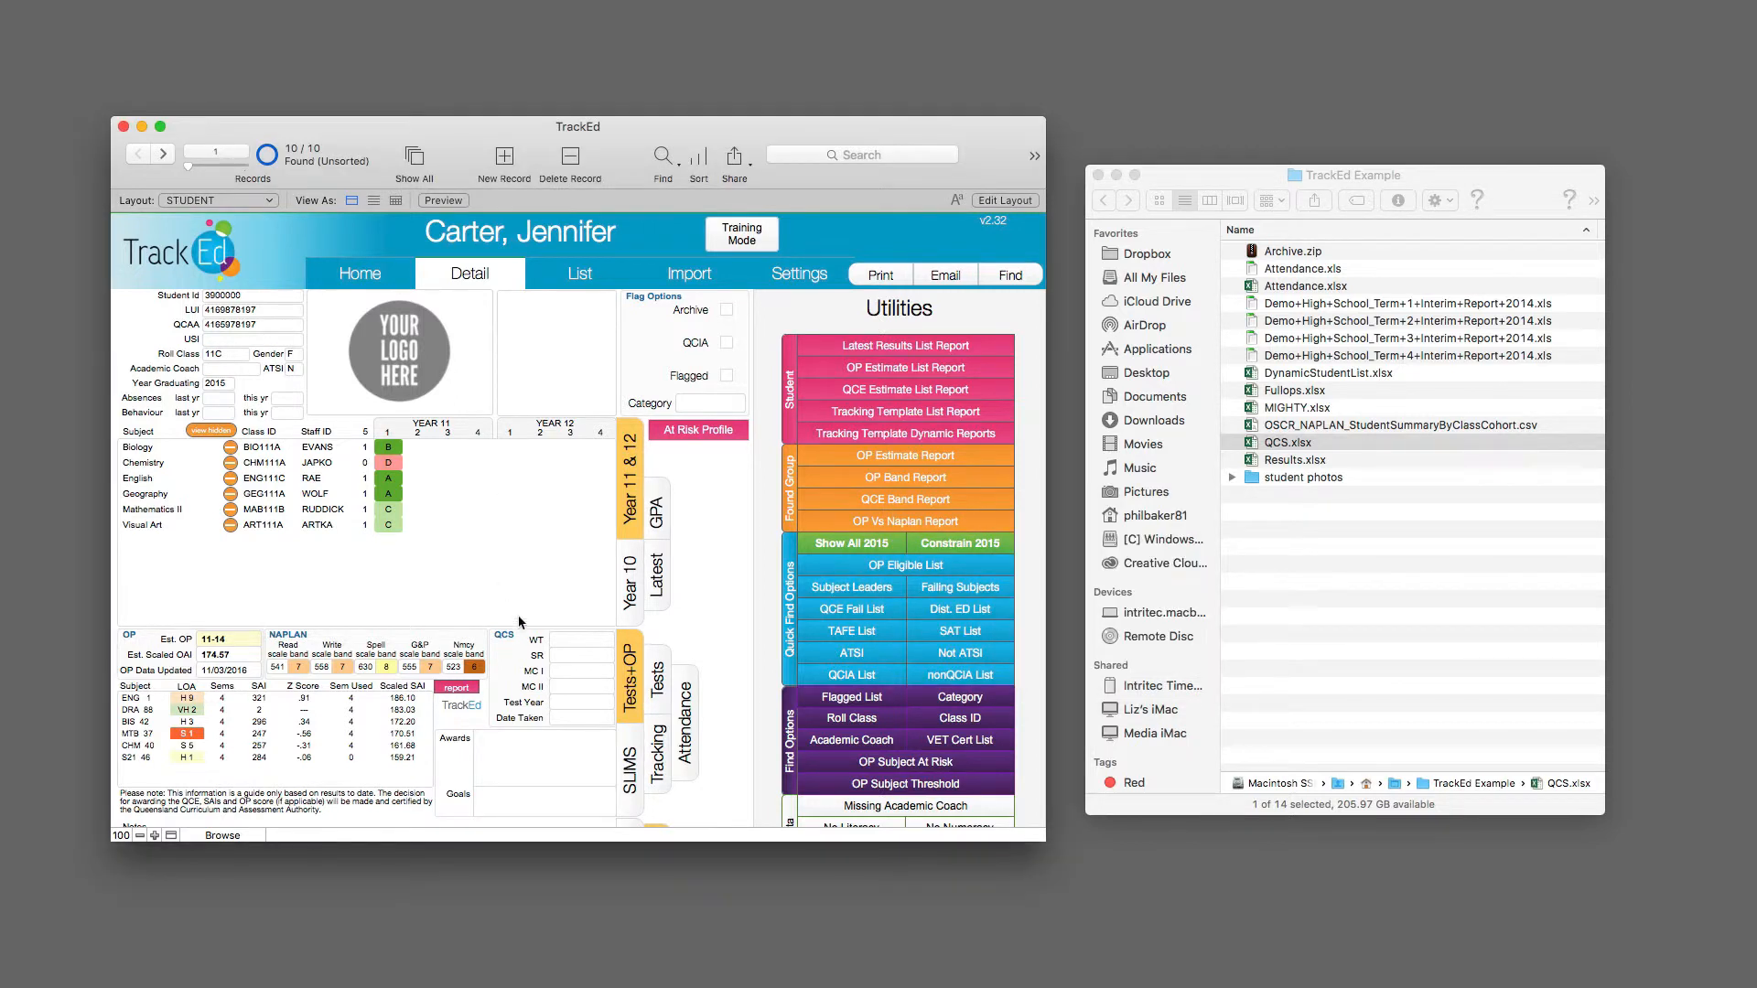
Step: Examine the imported coaching notes in the Notes field of the first student's detail record
{"action": "scroll", "coordinate": [403, 732], "scroll_direction": "down", "scroll_amount": 2}
{"action": "left_click", "coordinate": [156, 745]}
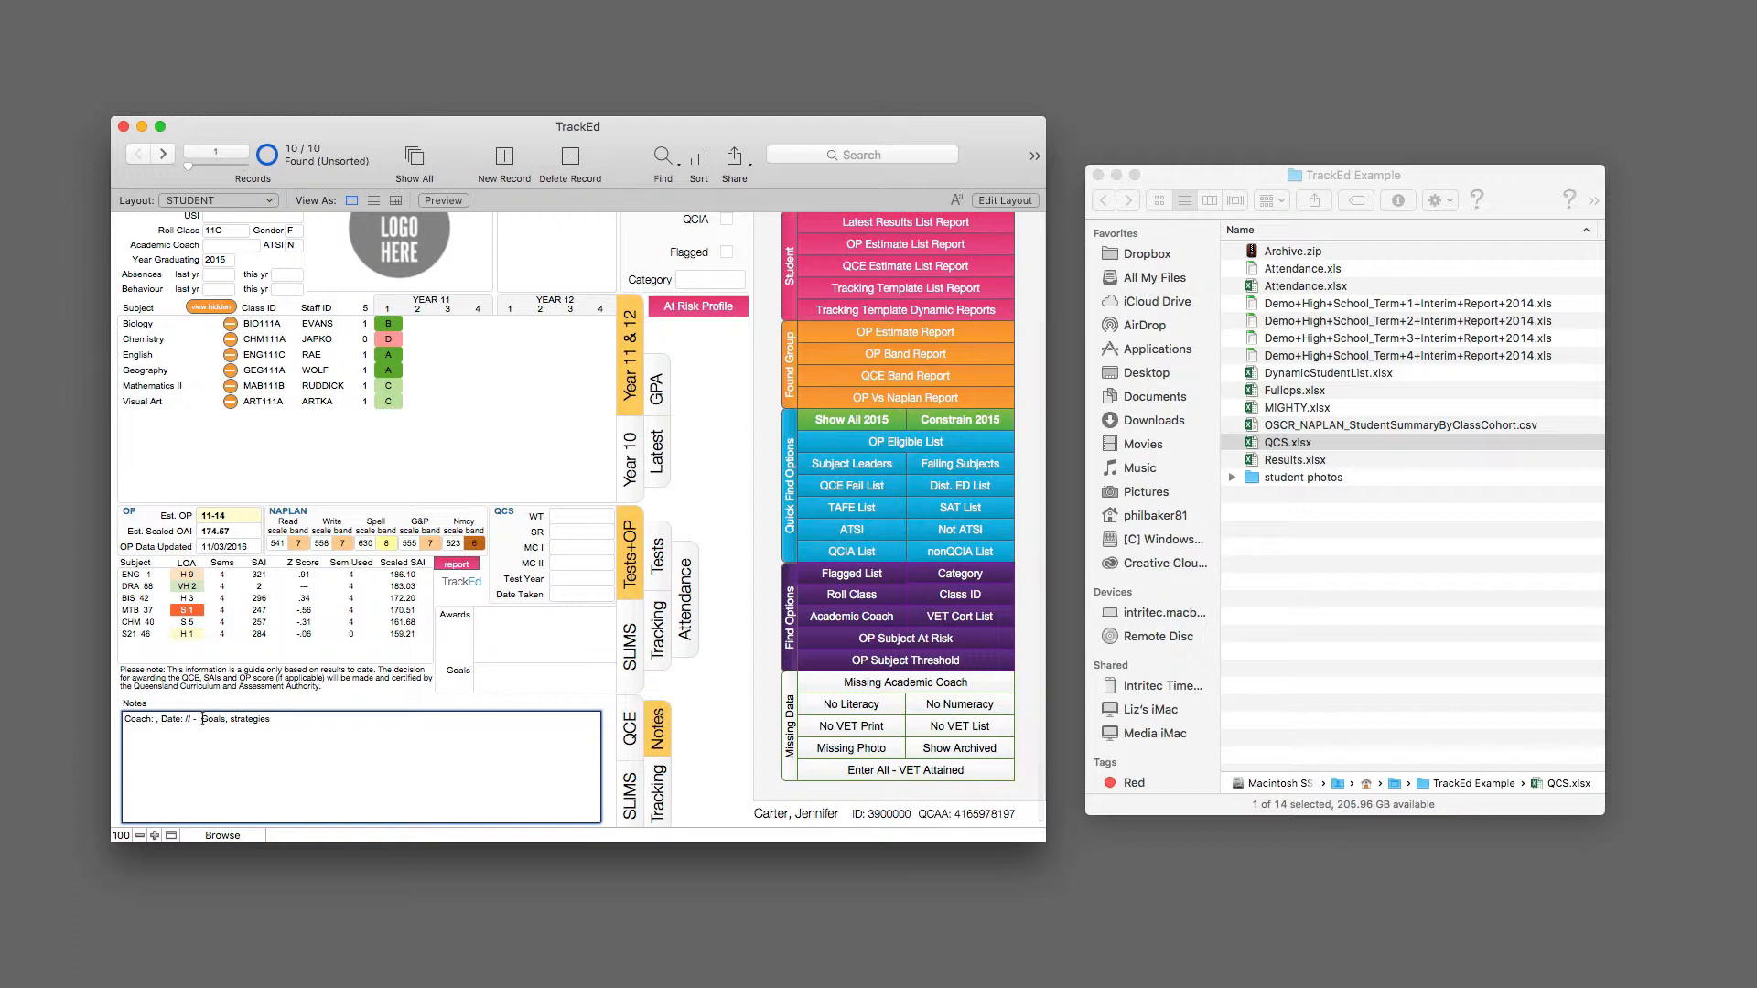
{"action": "left_click_drag", "start_coordinate": [202, 719], "coordinate": [282, 725]}
{"action": "left_click", "coordinate": [311, 726]}
Step: Examine the imported internal coaching notes in the Internal Notes field of the same student record
{"action": "scroll", "coordinate": [321, 728], "scroll_direction": "right", "scroll_amount": 5}
{"action": "scroll", "coordinate": [963, 530], "scroll_direction": "right", "scroll_amount": 4}
{"action": "scroll", "coordinate": [959, 529], "scroll_direction": "up", "scroll_amount": 2}
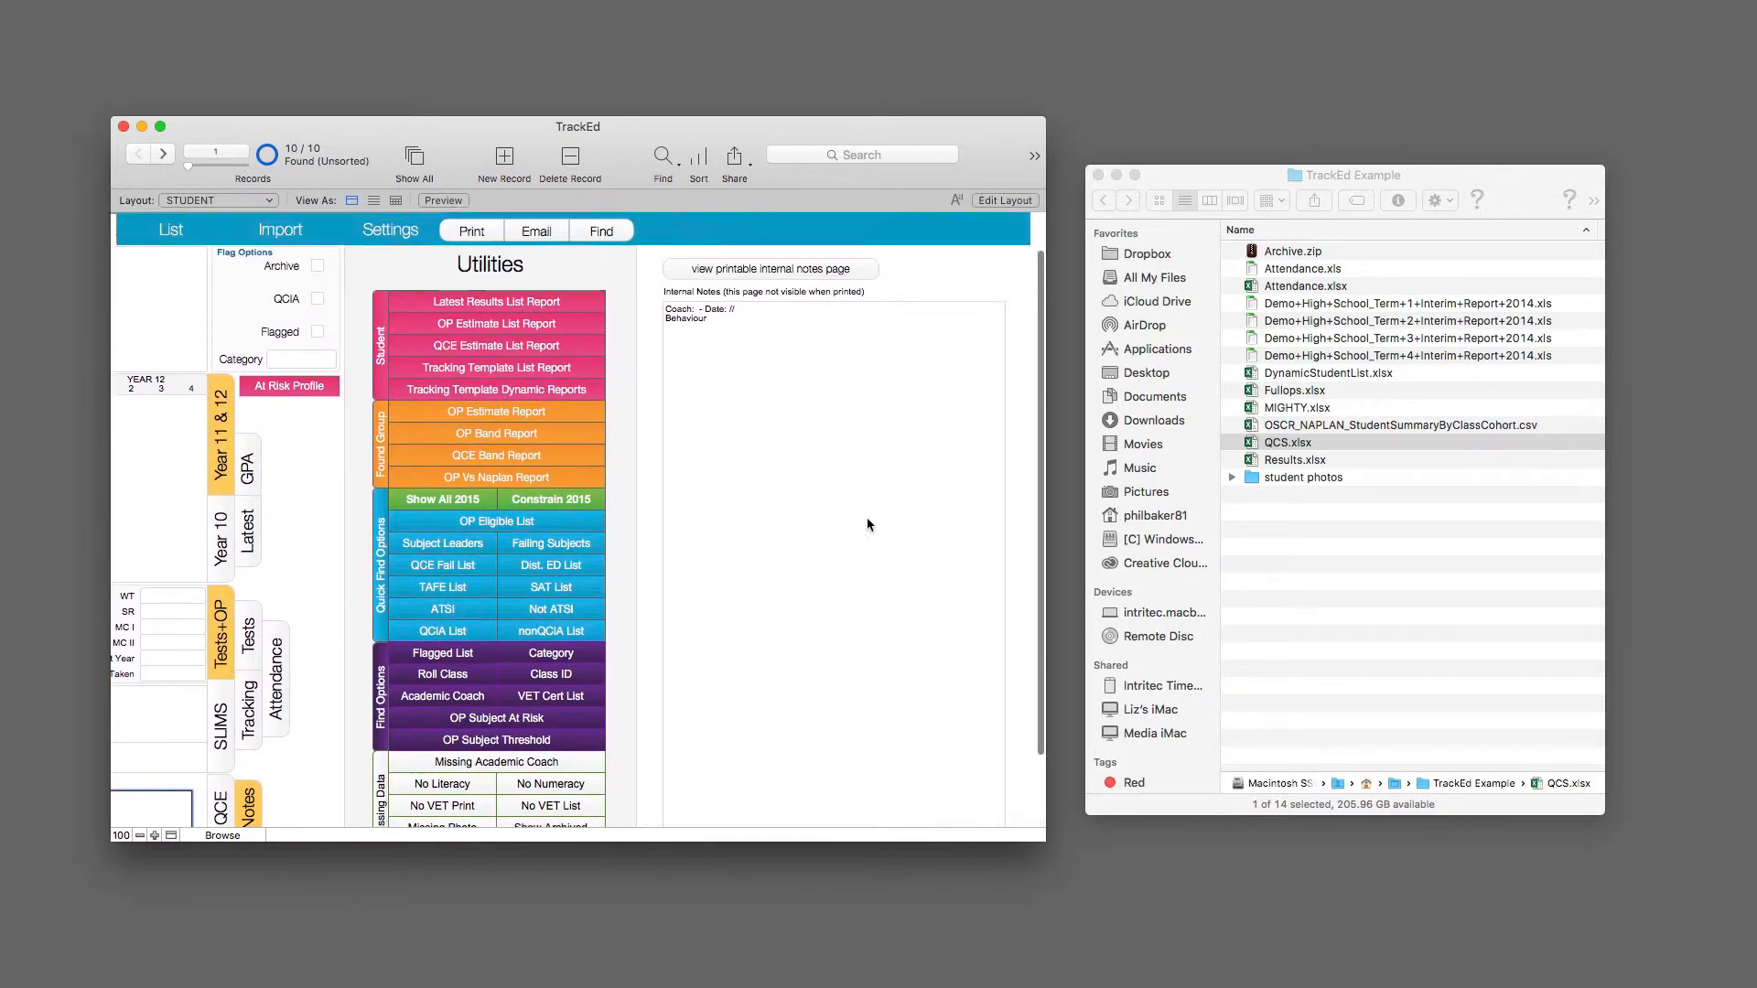
{"action": "scroll", "coordinate": [868, 524], "scroll_direction": "left", "scroll_amount": 1}
{"action": "left_click", "coordinate": [718, 317]}
{"action": "mouse_move", "coordinate": [711, 308]}
{"action": "left_mouse_down"}
{"action": "mouse_move", "coordinate": [759, 310]}
{"action": "mouse_move", "coordinate": [649, 321]}
{"action": "mouse_move", "coordinate": [692, 317]}
{"action": "left_mouse_up"}
{"action": "left_click", "coordinate": [733, 384]}
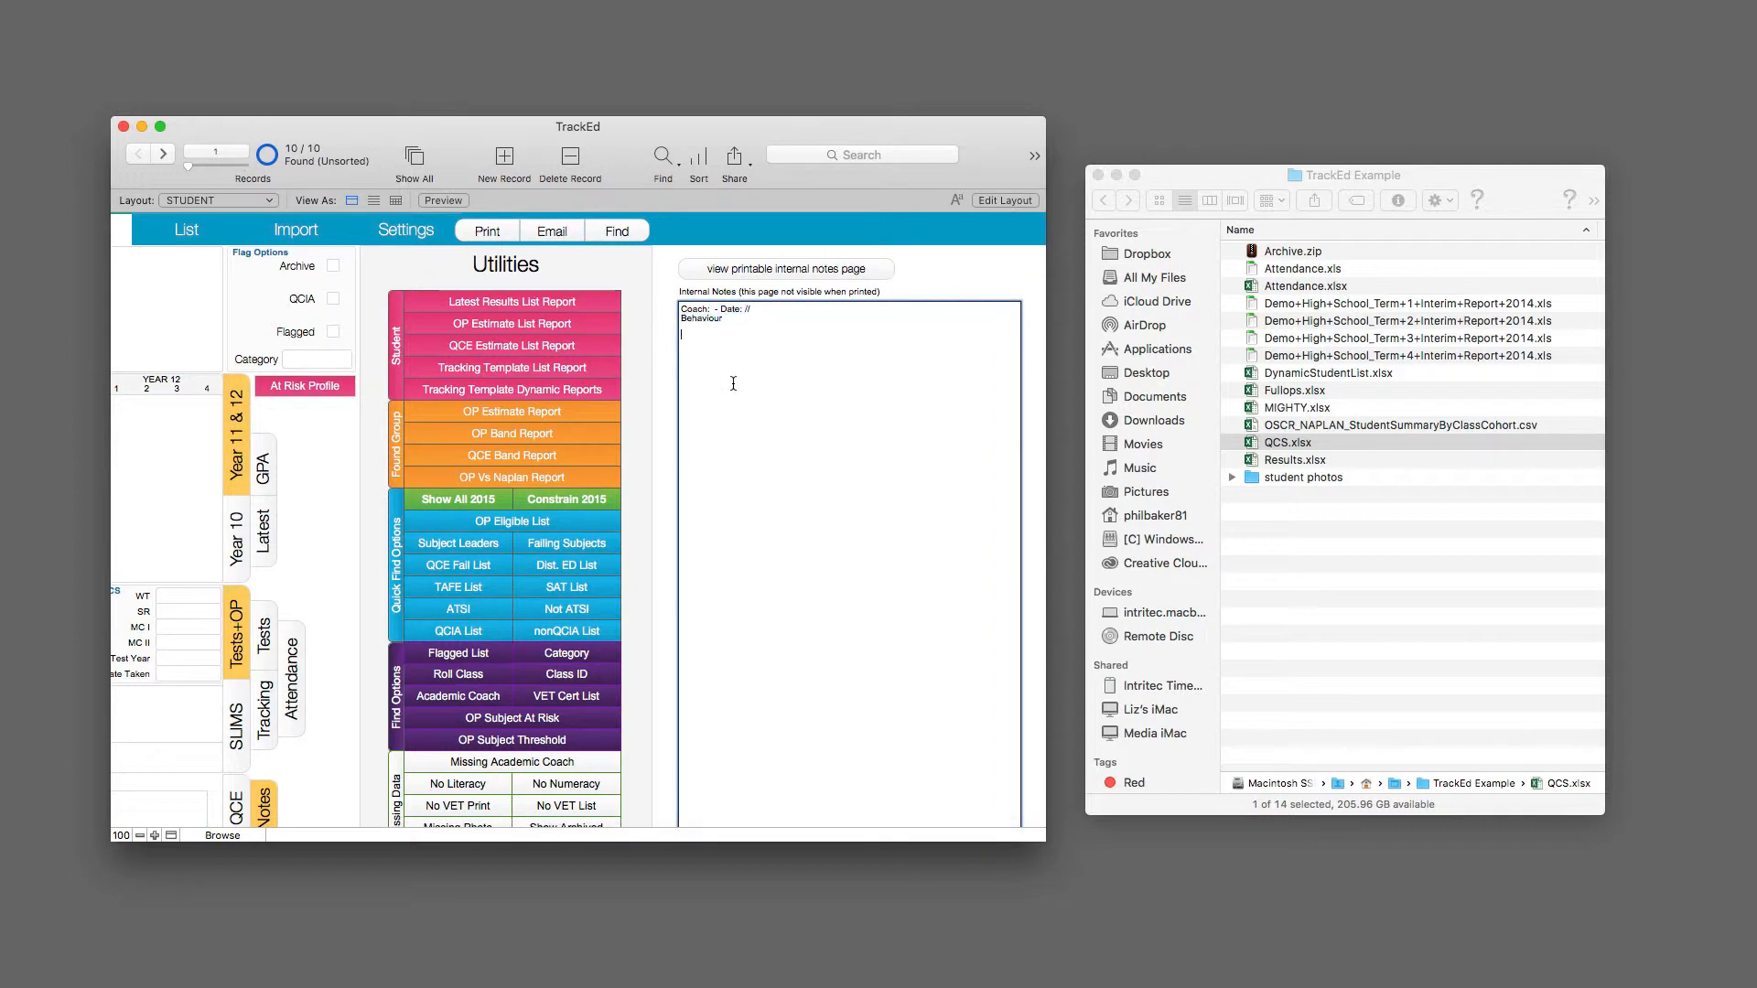
{"action": "left_click", "coordinate": [669, 394]}
Step: Return to the import page and show the description of the Student Photos import
{"action": "scroll", "coordinate": [686, 404], "scroll_direction": "left", "scroll_amount": 8}
{"action": "scroll", "coordinate": [682, 401], "scroll_direction": "up", "scroll_amount": 2}
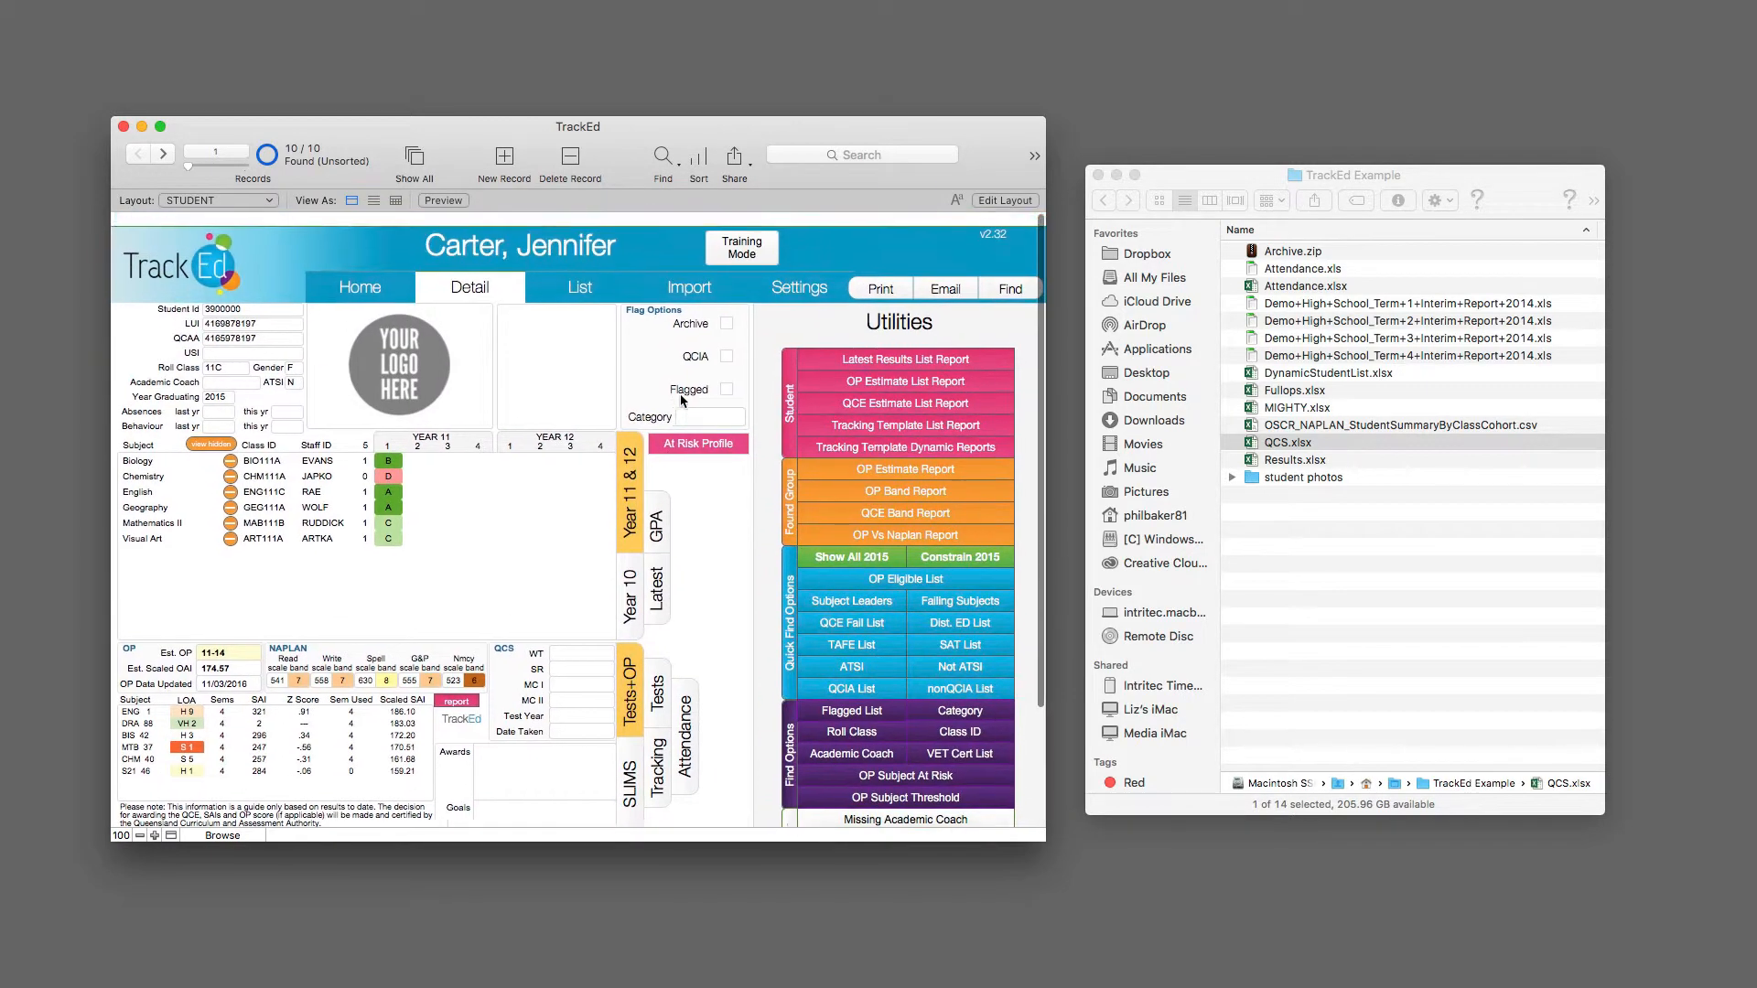
{"action": "scroll", "coordinate": [682, 400], "scroll_direction": "down", "scroll_amount": 1}
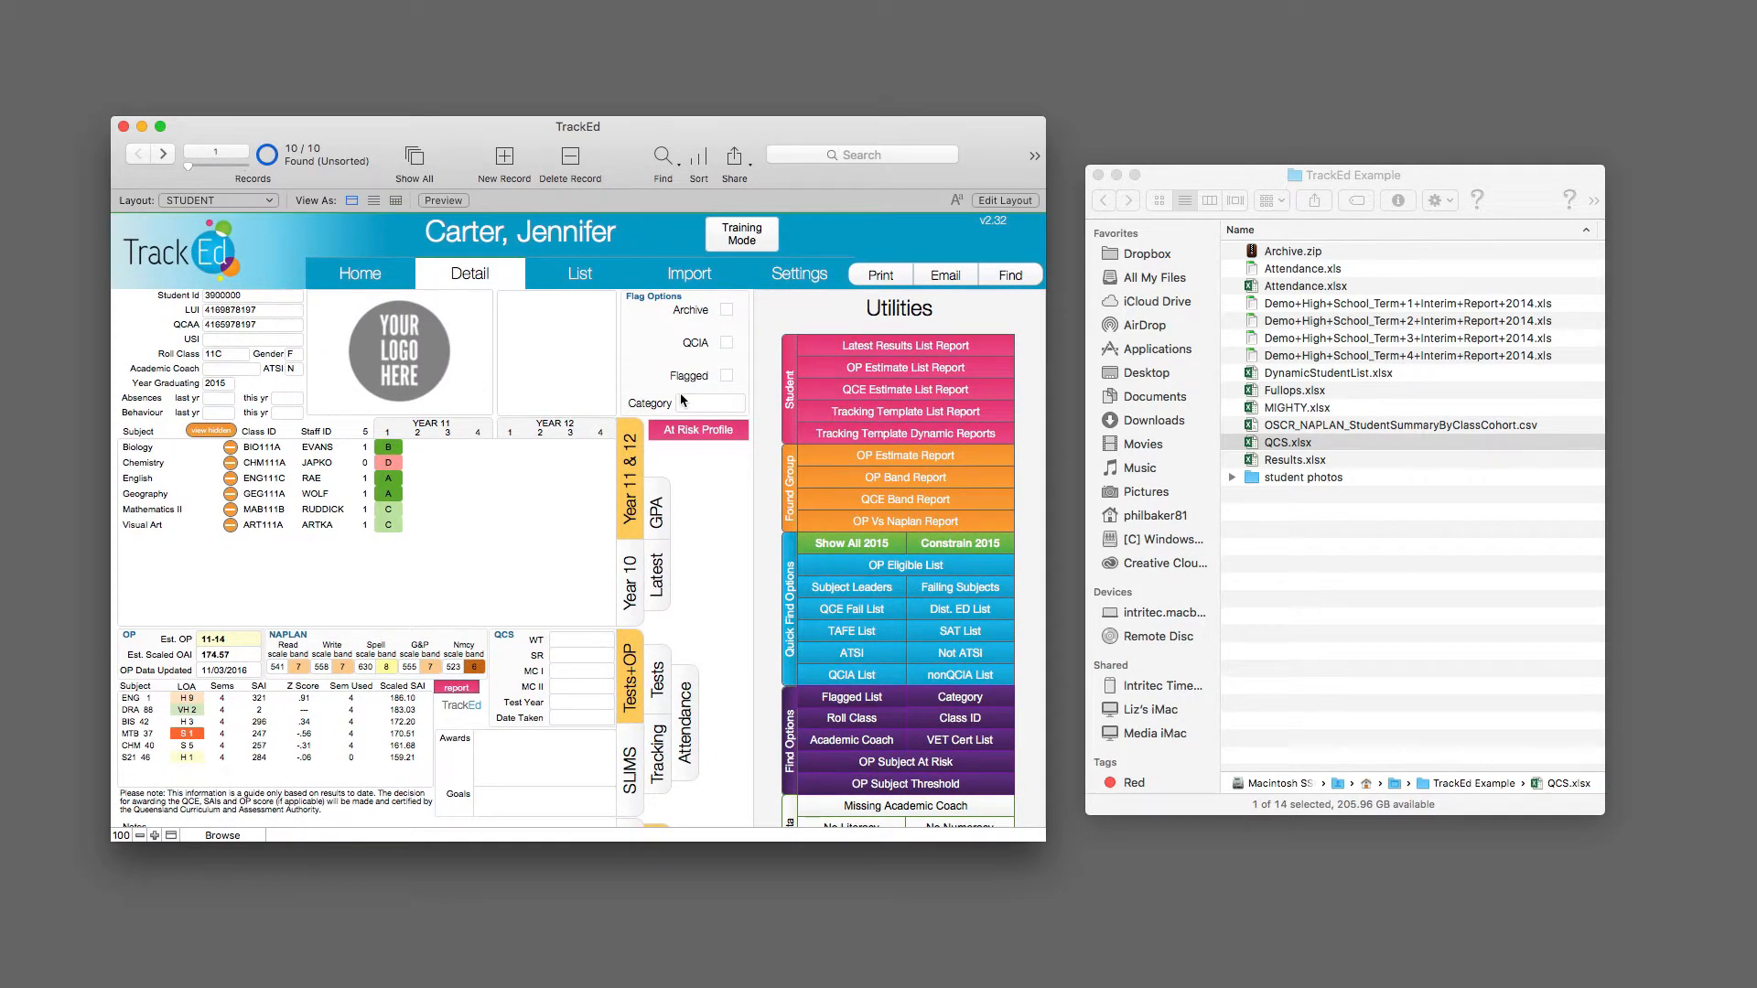
{"action": "left_click", "coordinate": [690, 274]}
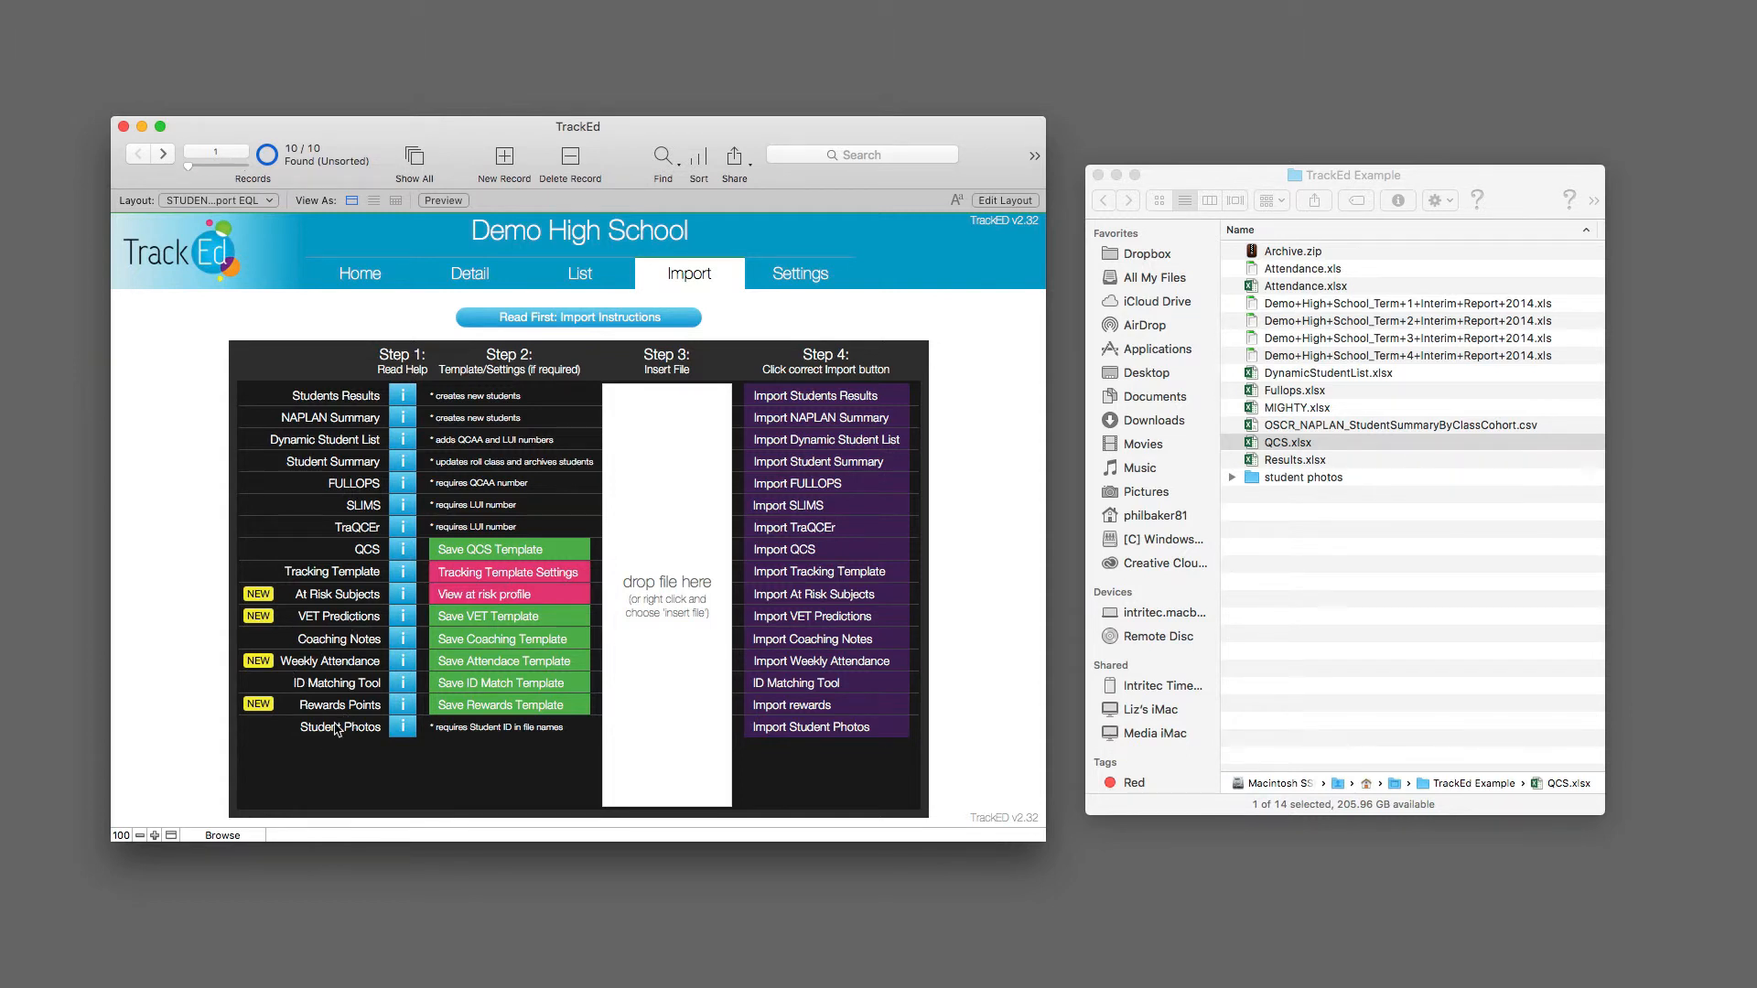
{"action": "mouse_move", "coordinate": [344, 740]}
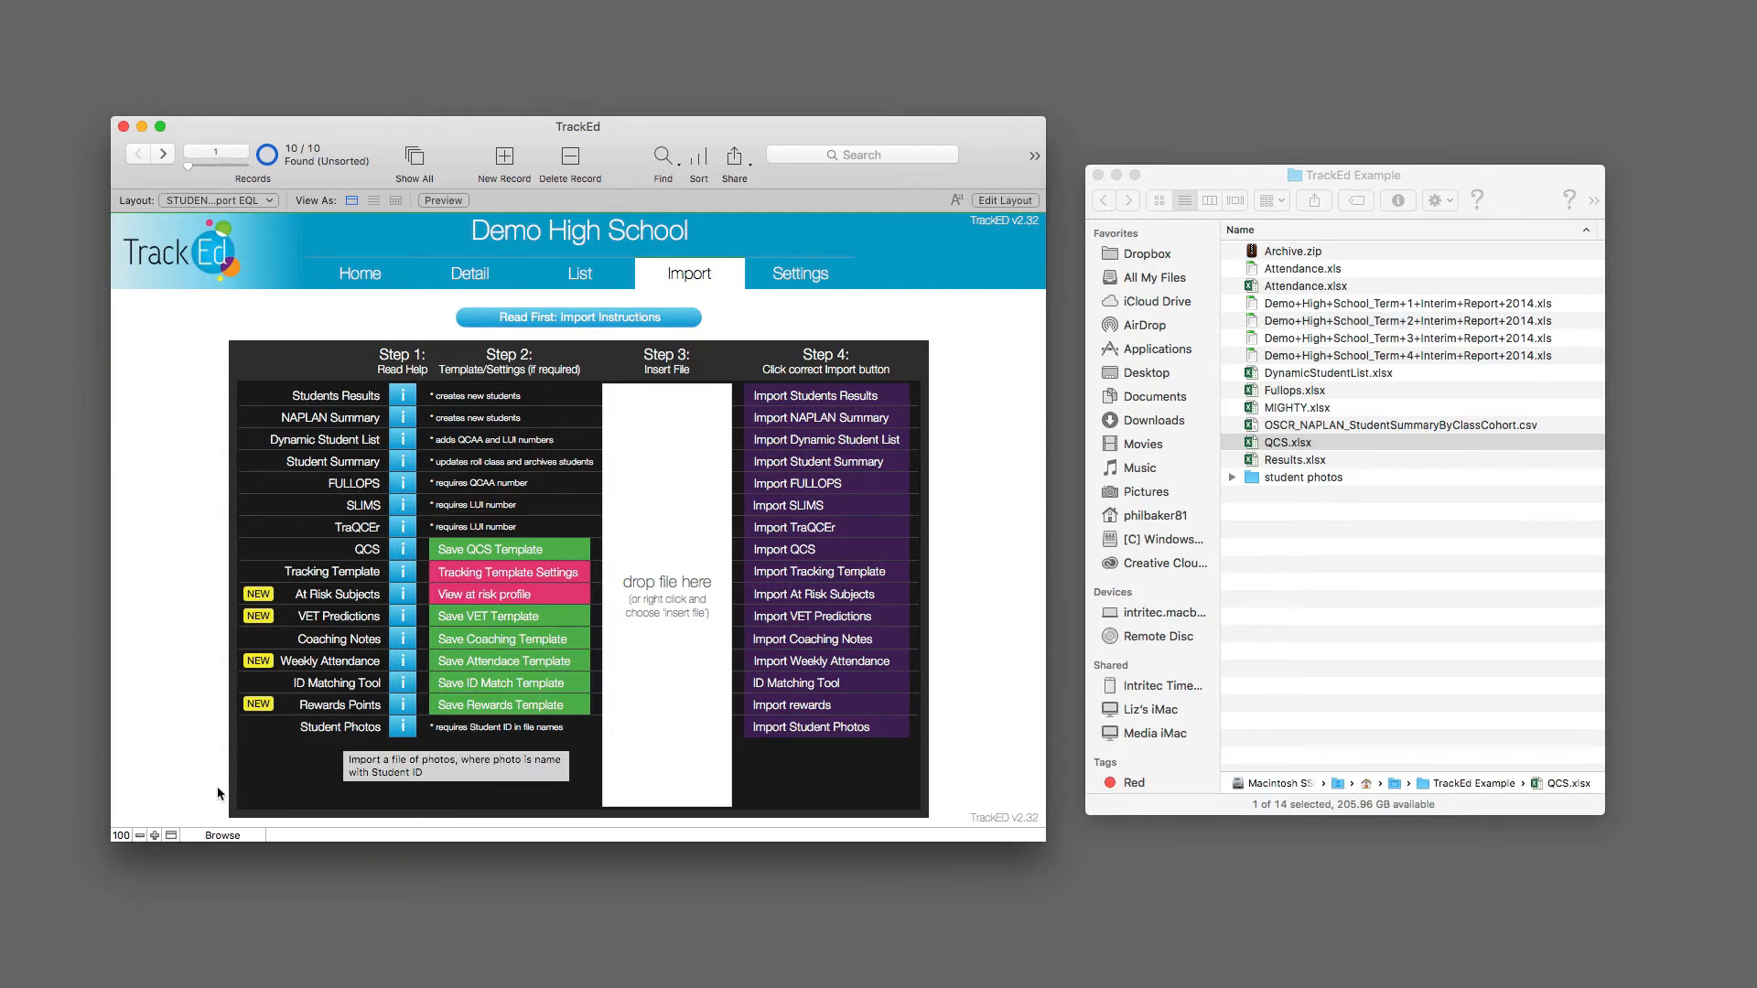